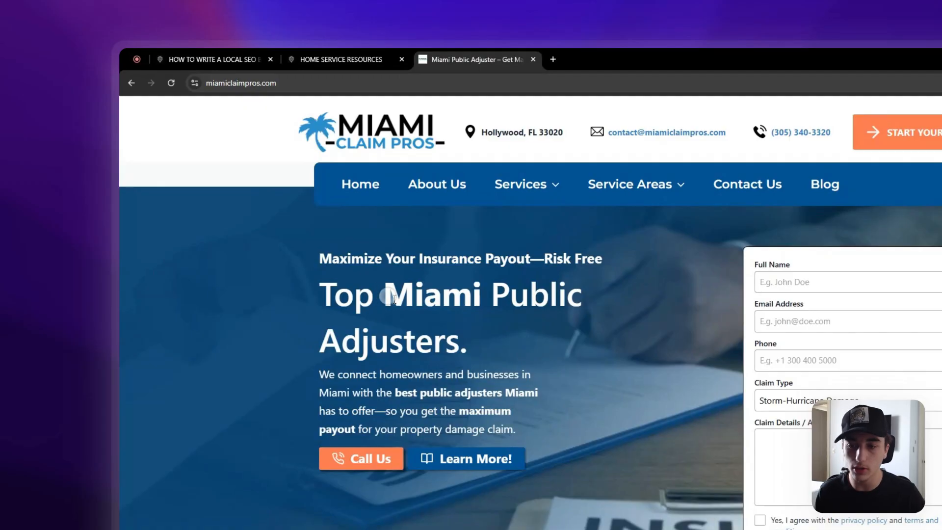
Copy "Miami Public Adjusters." from the Miami Claim Pros homepage headline and review Step 1 of the local SEO blog post guide
drag(265, 236, 339, 275)
key(ctrl+c)
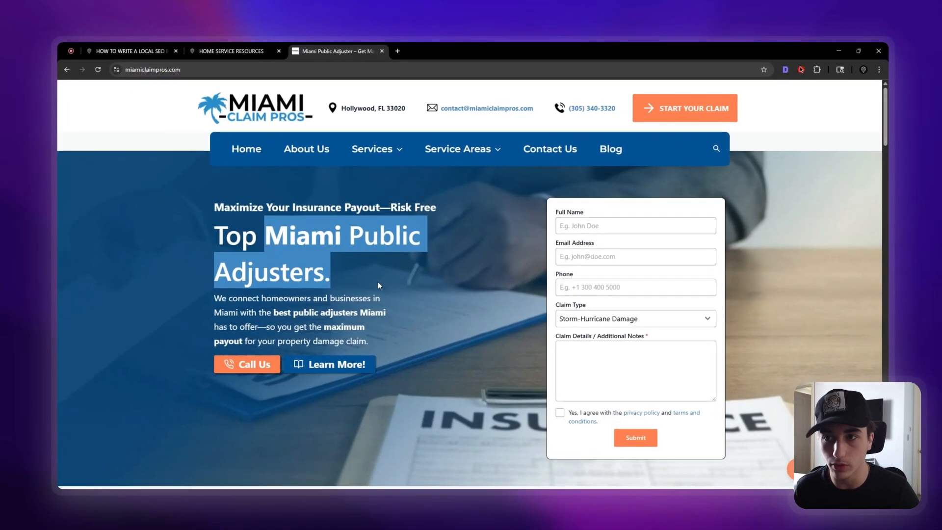
click(137, 49)
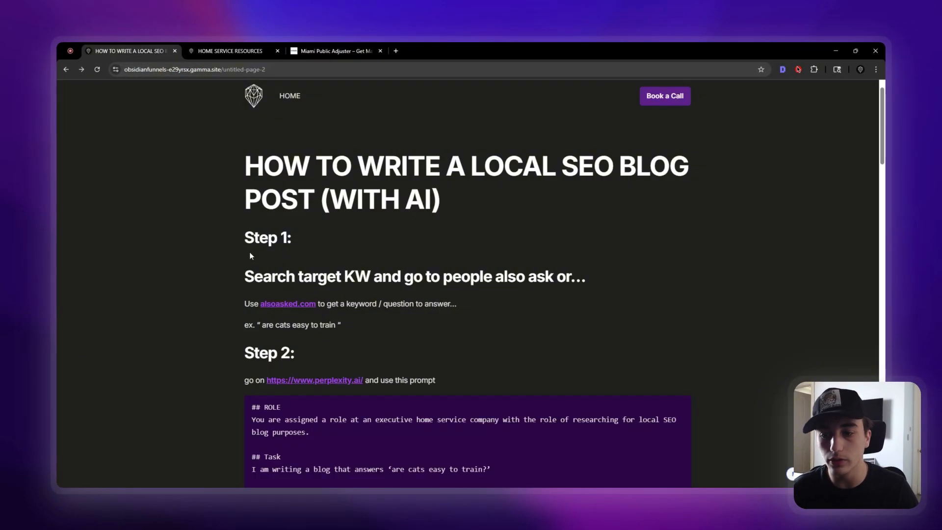
scroll(268, 254, down, 1)
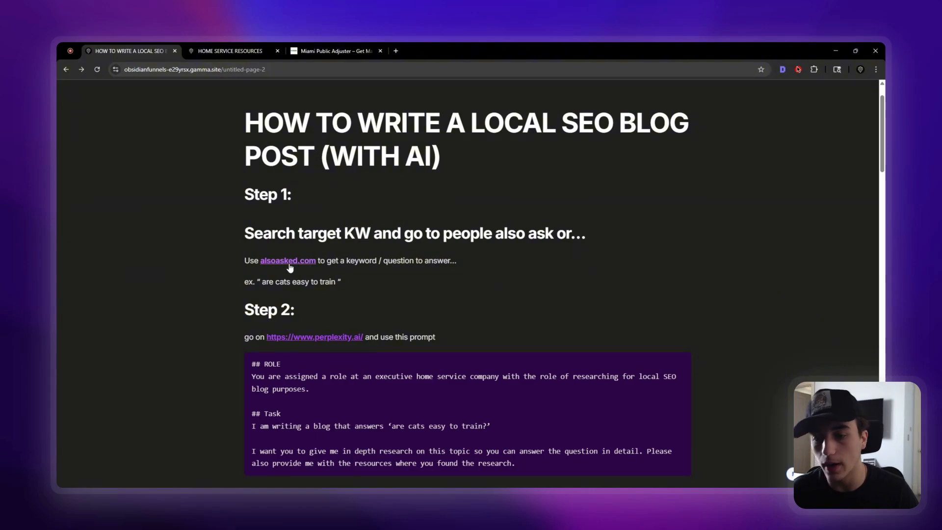
Search Google for "Miami Public Adjuster" in a new tab, using the copied phrase without its ending "s."
click(396, 49)
key(ctrl+v)
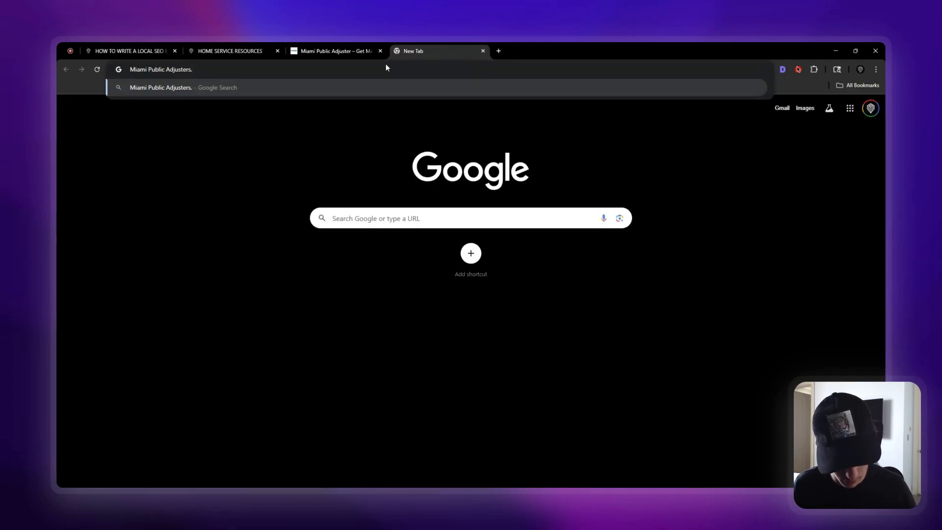
key(BackSpace)
key(BackSpace)
key(Return)
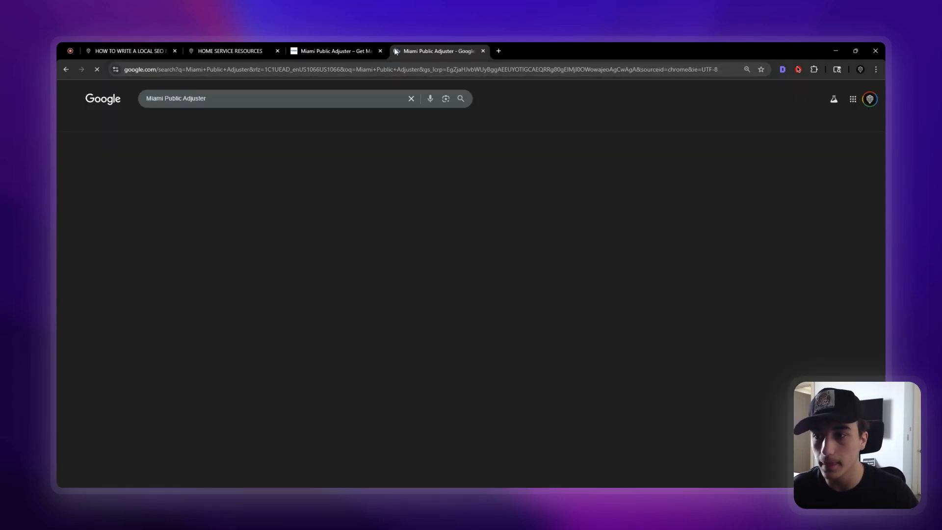
Expand and collapse "How much does a public adjuster charge in Florida?" under People also ask to load more related questions
scroll(314, 206, down, 5)
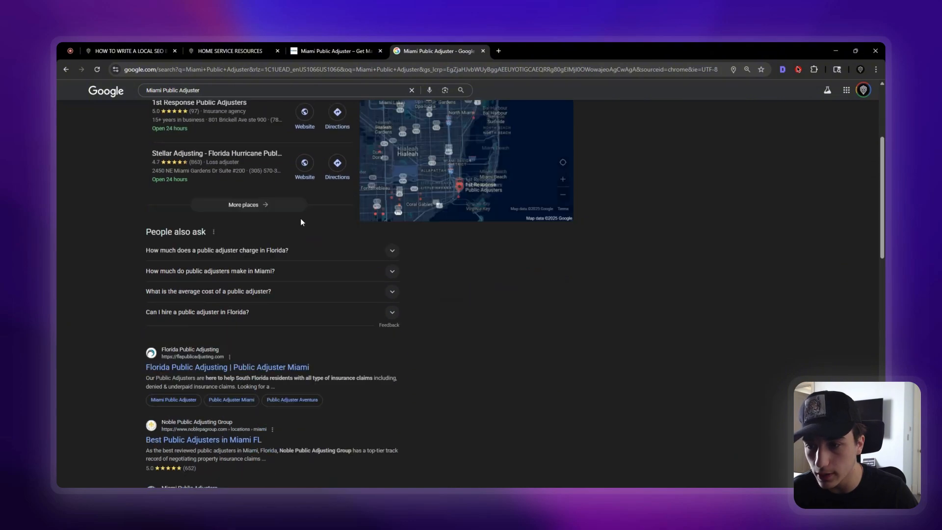
scroll(299, 217, down, 4)
scroll(198, 218, up, 3)
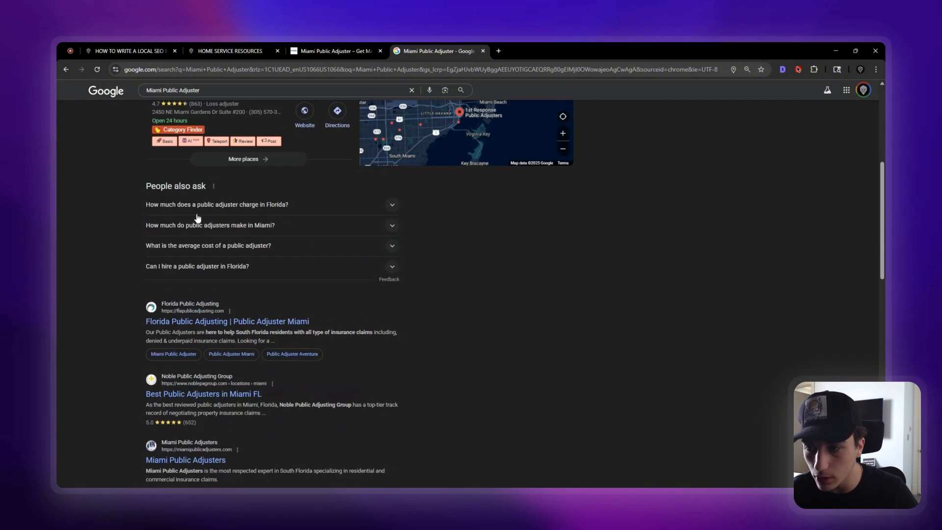
click(362, 205)
click(361, 205)
click(362, 204)
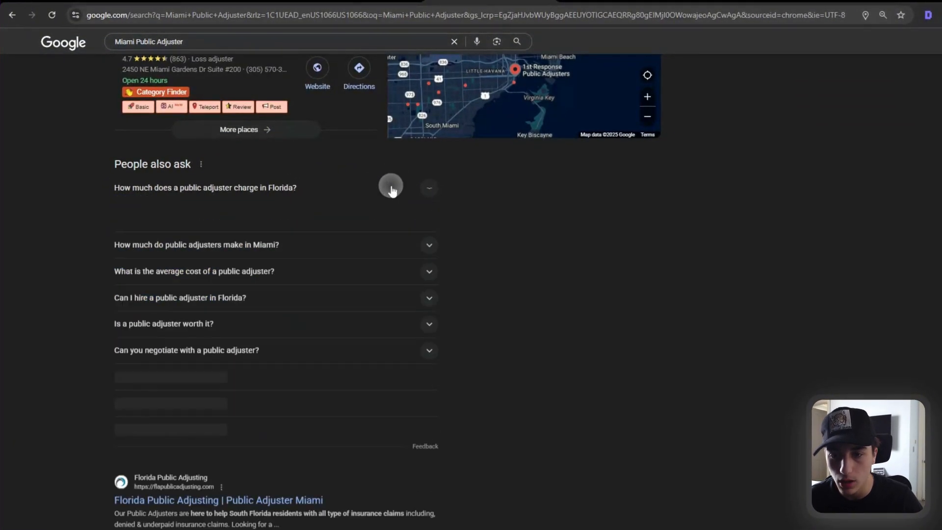
click(391, 189)
click(415, 193)
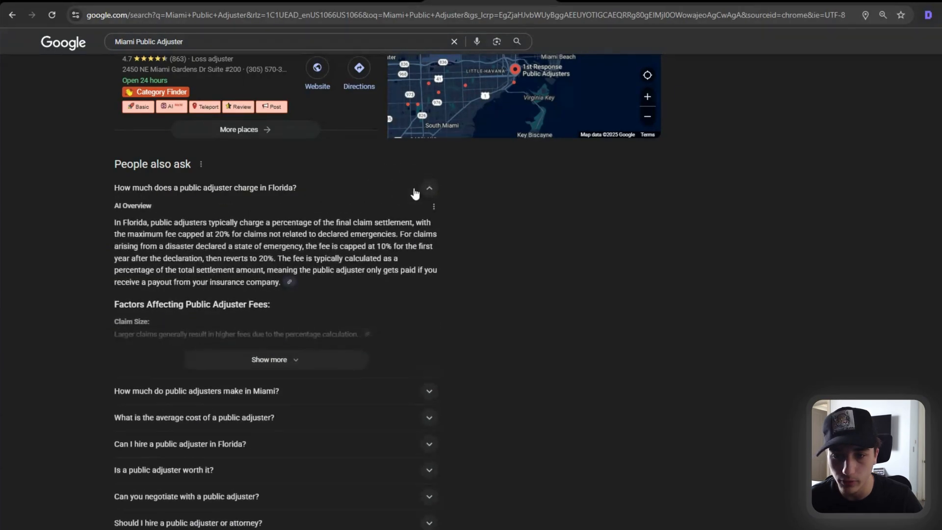
click(415, 193)
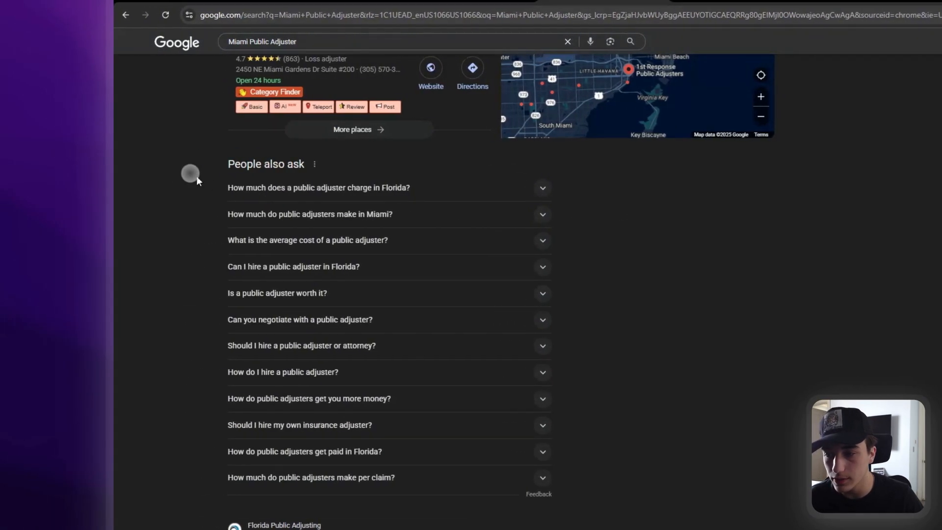
drag(196, 176, 614, 483)
click(608, 471)
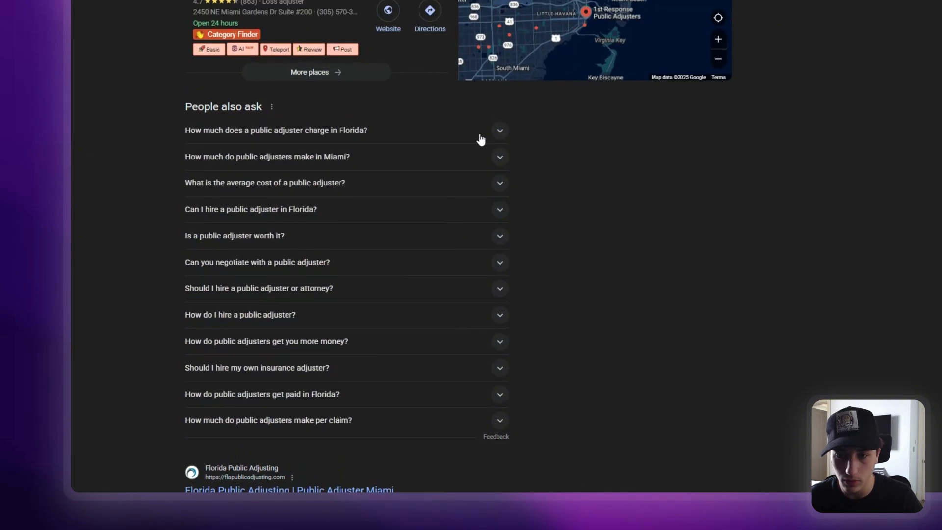
Expand the first four People also ask questions, from what public adjusters charge in Florida to whether one can be hired there
click(481, 140)
click(494, 331)
scroll(416, 285, down, 3)
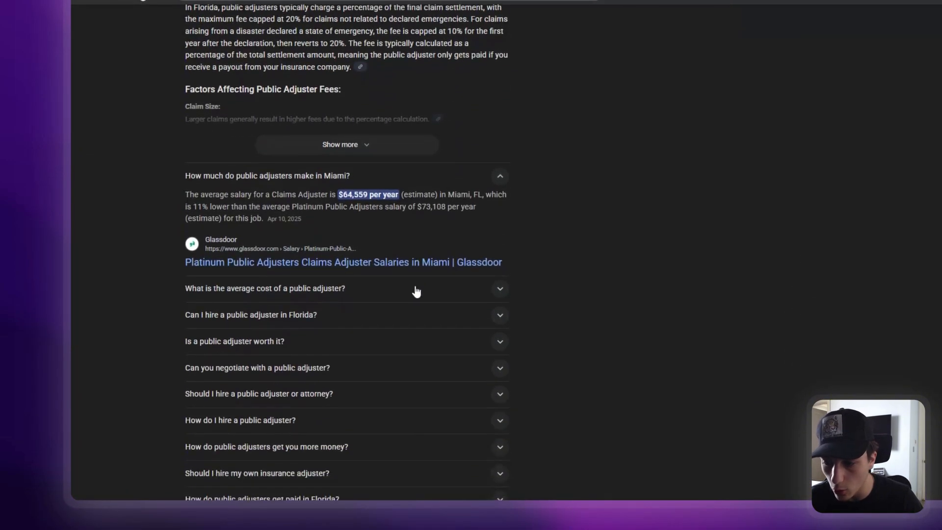
click(498, 289)
scroll(452, 290, down, 2)
click(406, 304)
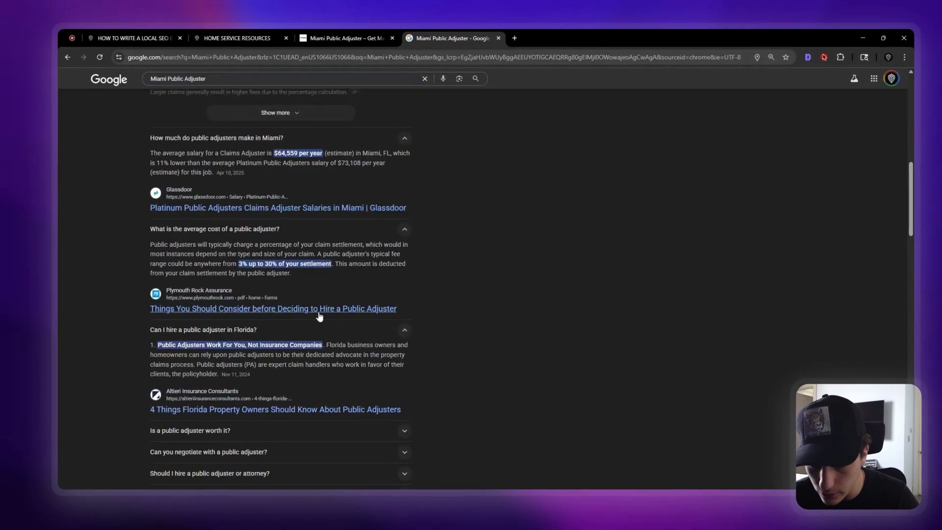
Read the AI Overview answer to "How much does a public adjuster charge in Florida?" and collapse that question
scroll(293, 353, up, 5)
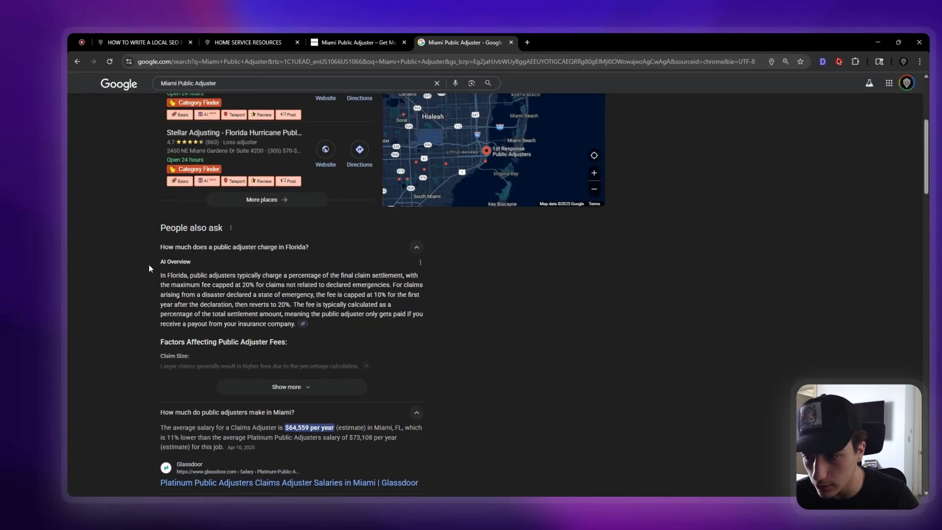
drag(145, 274, 307, 309)
click(308, 304)
scroll(399, 314, down, 5)
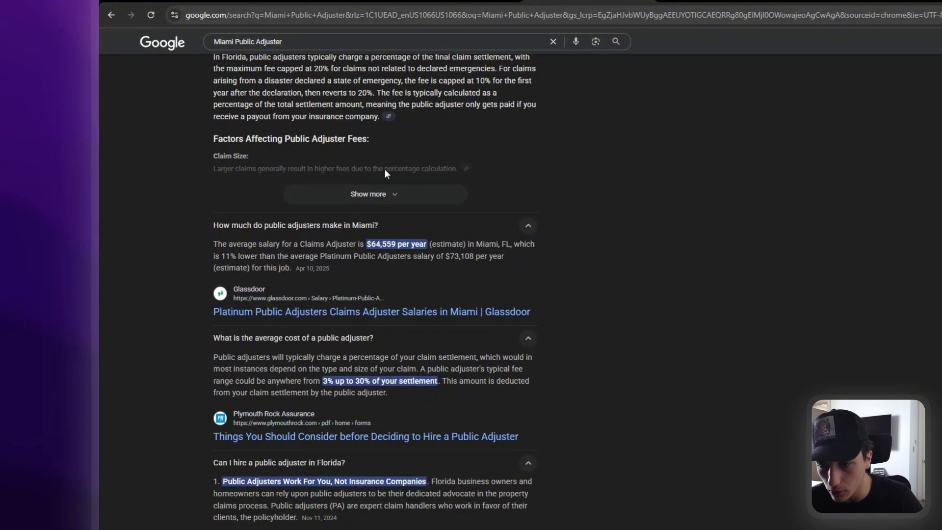
scroll(461, 207, up, 2)
scroll(510, 196, up, 1)
click(530, 188)
scroll(329, 255, down, 7)
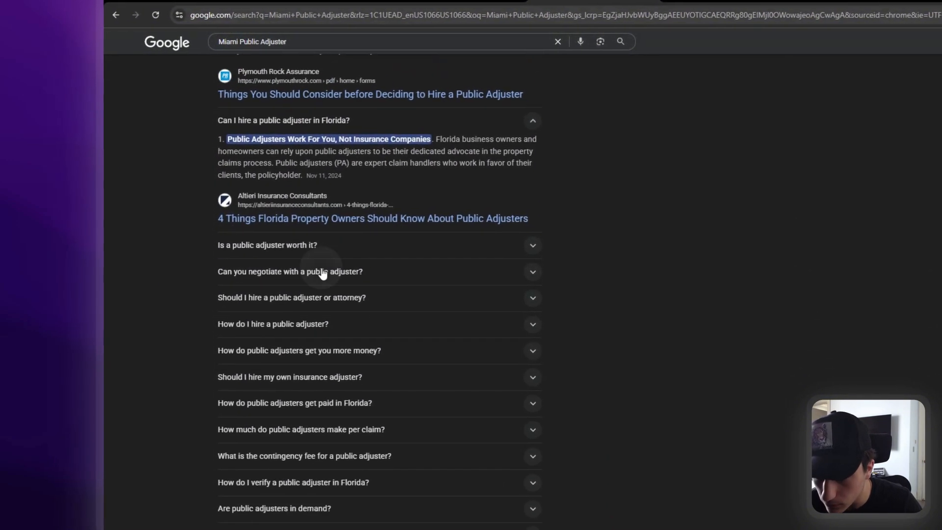
Expand the questions on negotiating with a public adjuster, whether one is worth it, and choosing an adjuster or attorney
click(321, 271)
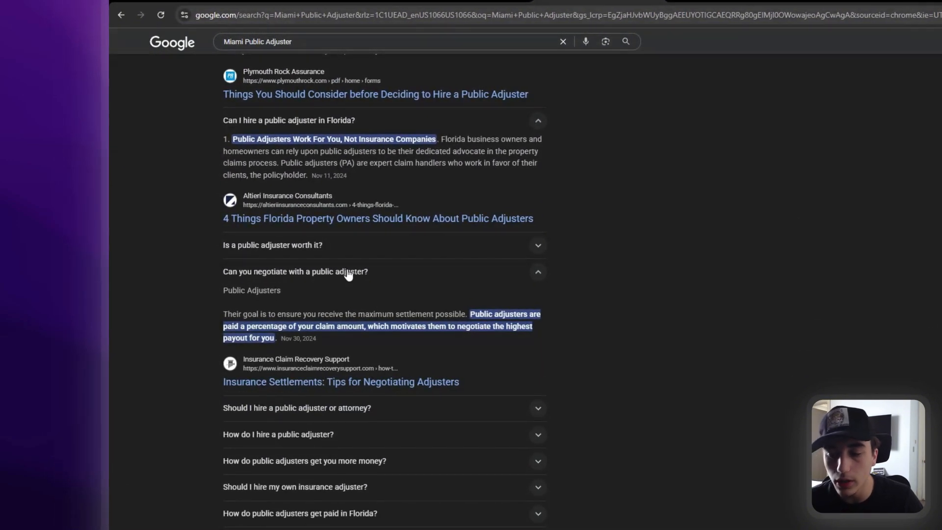
click(358, 258)
scroll(391, 299, down, 3)
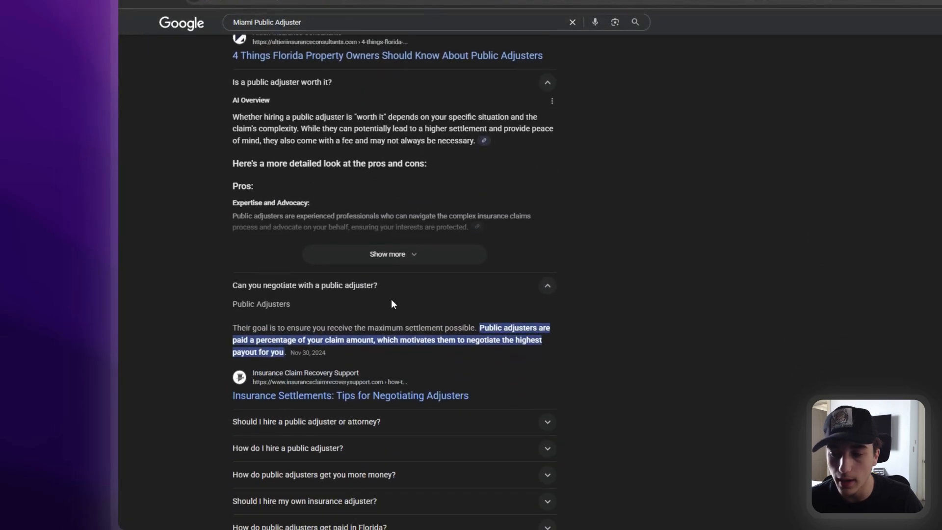
scroll(358, 315, down, 3)
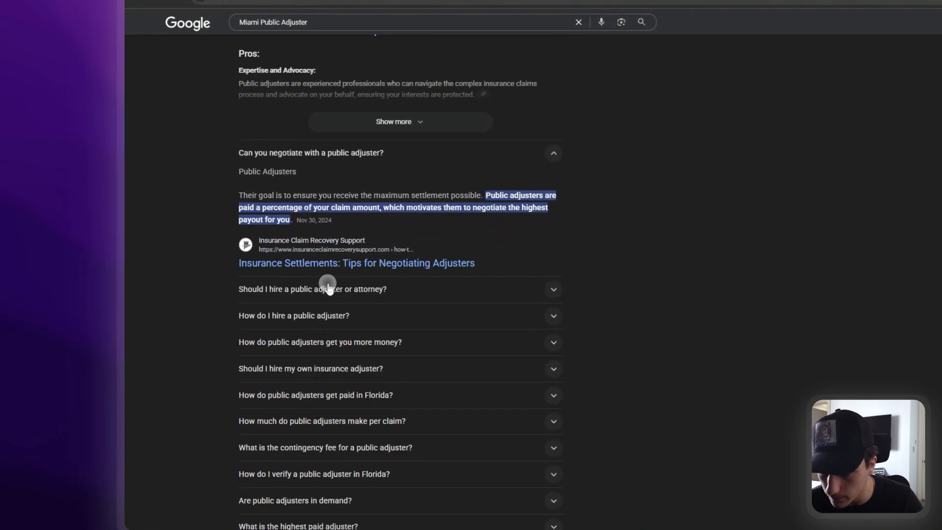
click(321, 282)
scroll(324, 320, down, 2)
Collapse the "Is a public adjuster worth it?" and "Can you negotiate with a public adjuster?" answers
scroll(309, 343, up, 8)
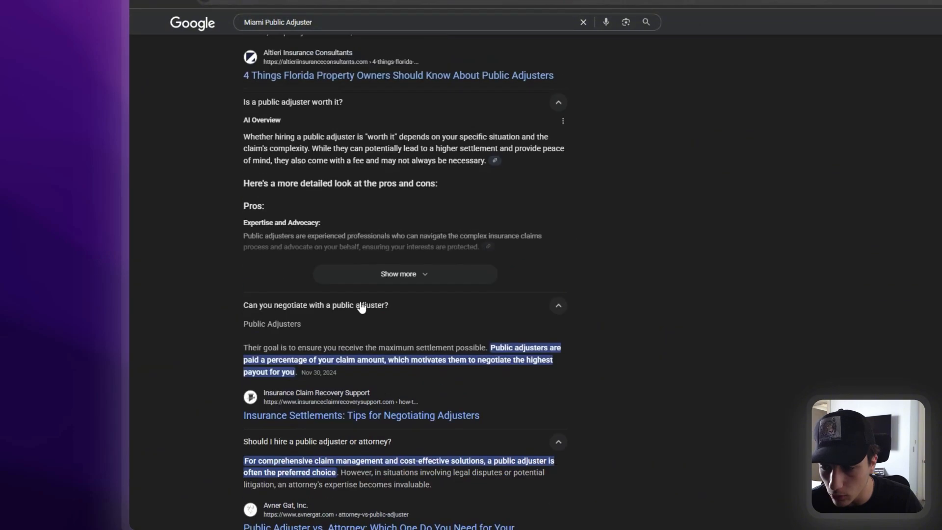
click(346, 226)
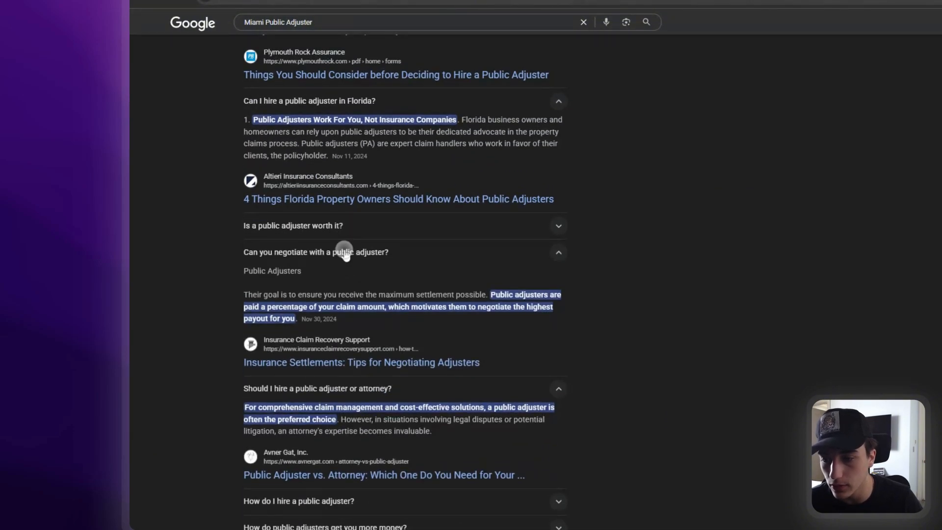
click(346, 253)
Open source articles from the answers in new tabs, including "4 Things Florida Property Owners Should Know About Public Adjusters" and "Florida Public Adjuster Fees"
scroll(358, 240, up, 3)
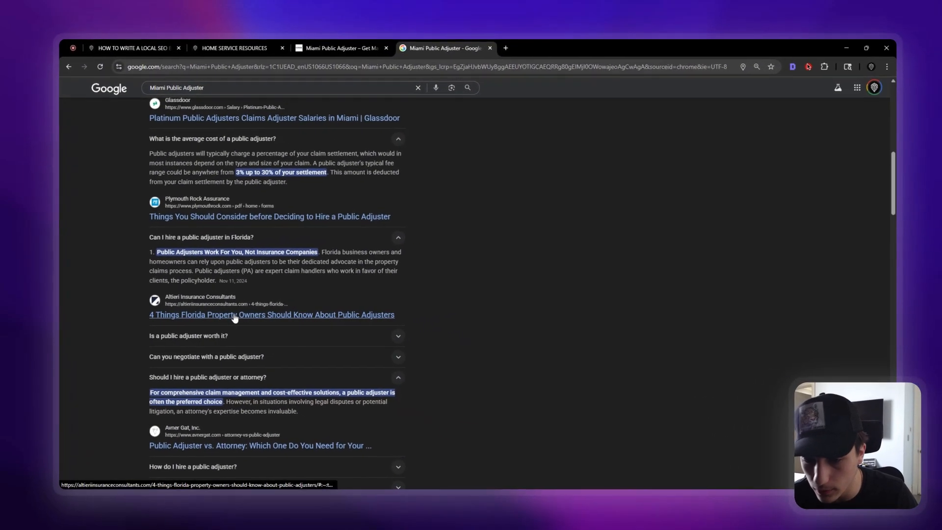
middle_click(235, 316)
scroll(281, 249, down, 5)
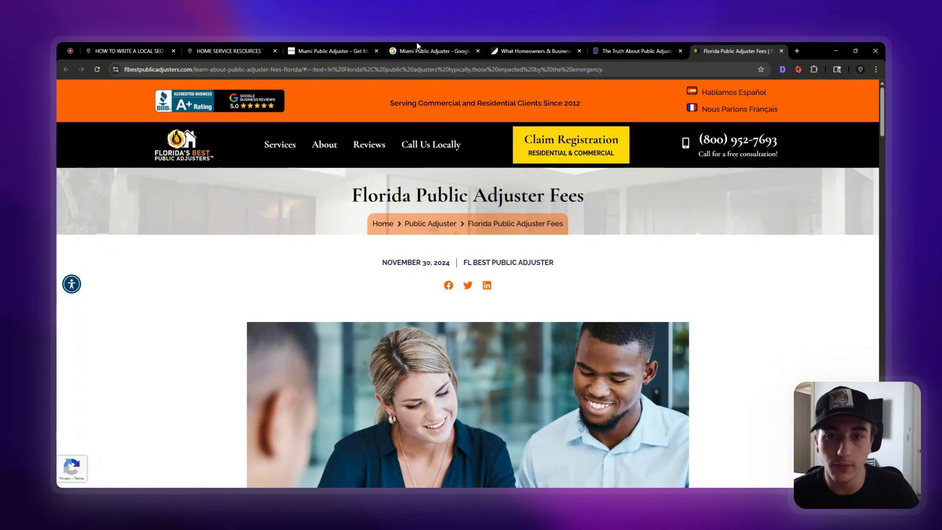
Close the other two article tabs, keeping Florida Public Adjuster Fees, and return to the Google results
click(579, 51)
click(580, 48)
click(407, 51)
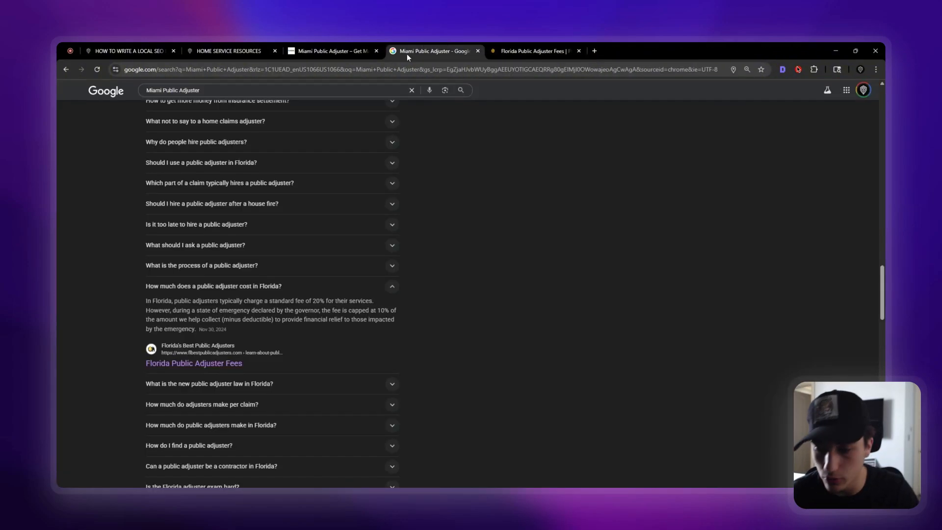
Highlight the question "How much does a public adjuster cost in Florida?" and examine its answer text
drag(144, 287, 300, 290)
click(512, 327)
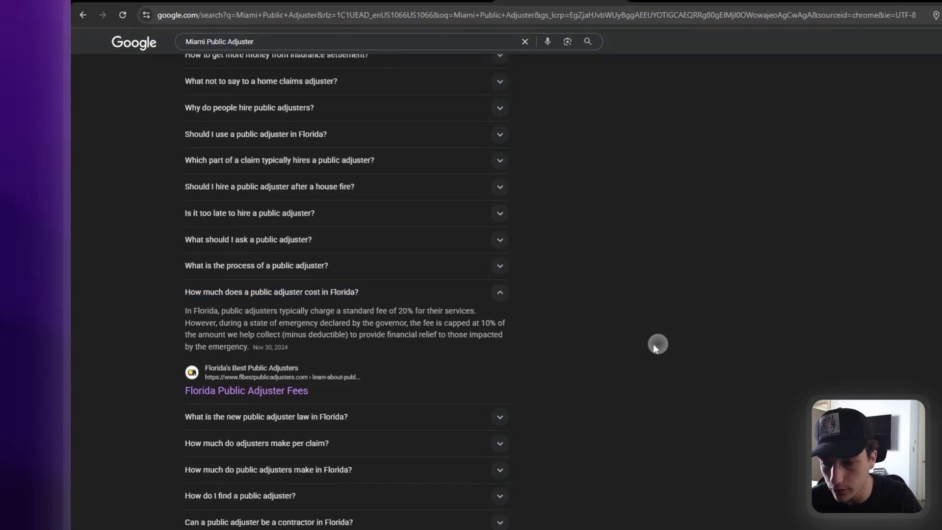
drag(167, 311, 244, 344)
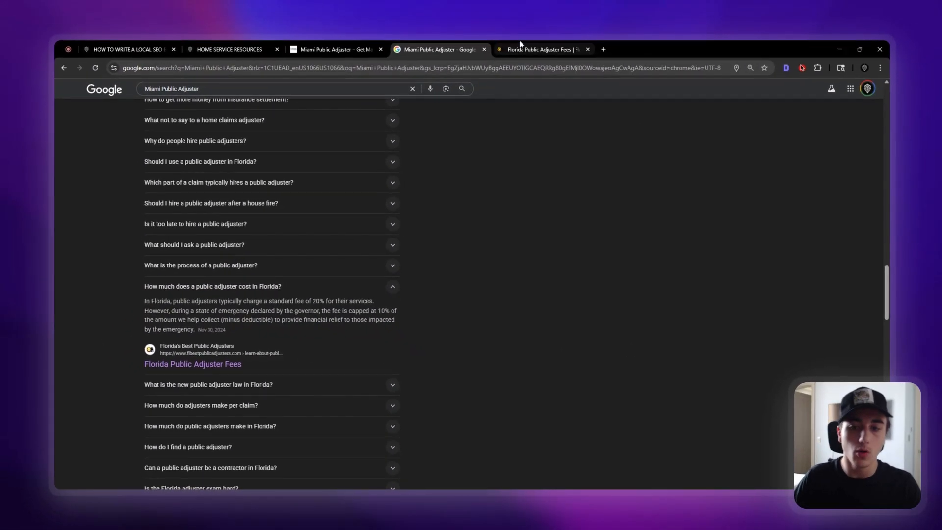
Find the passage under "How Much Do Public Adjusters Cost in Florida?" in the Florida Public Adjuster Fees article and highlight it
click(523, 49)
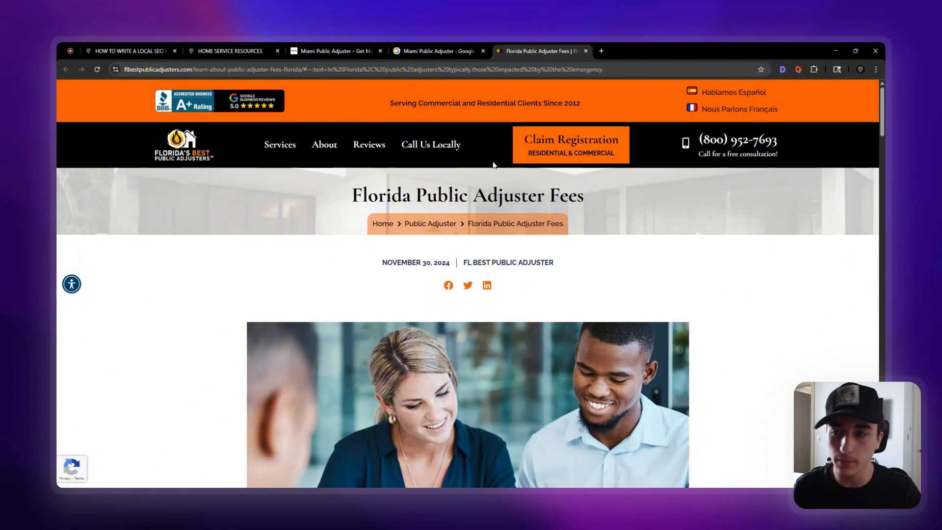
scroll(449, 255, down, 4)
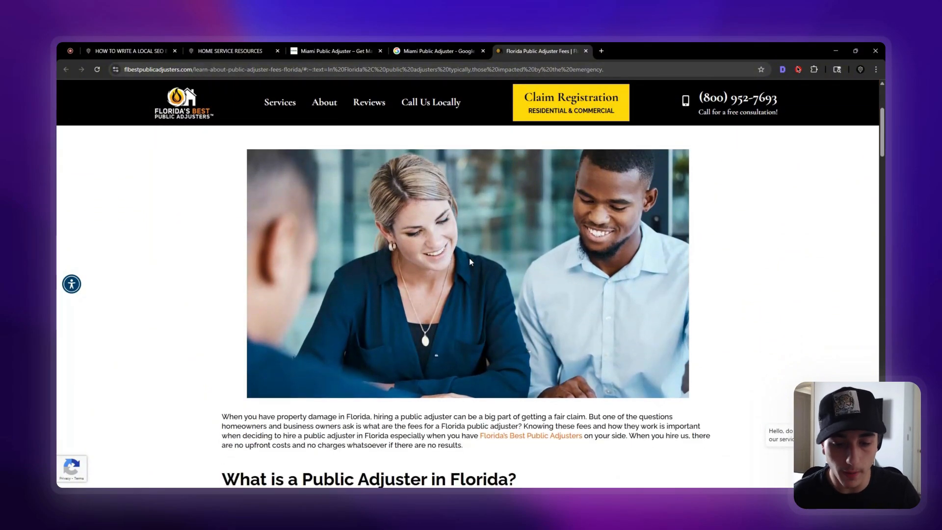
scroll(470, 258, down, 5)
scroll(447, 239, down, 2)
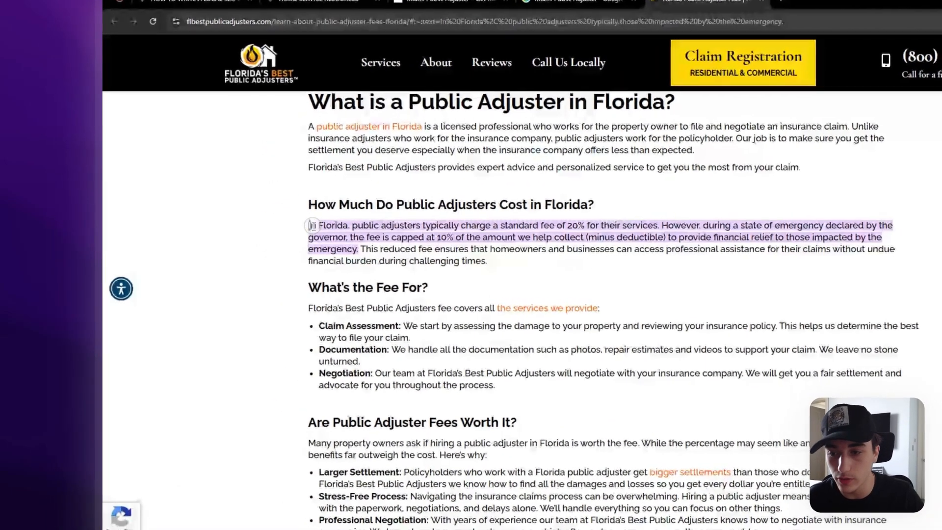
drag(221, 234, 263, 251)
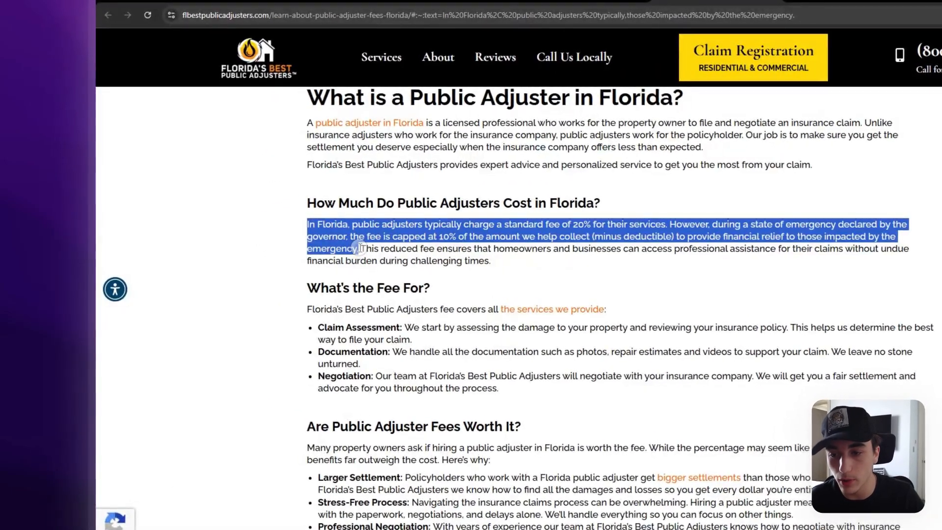
click(464, 248)
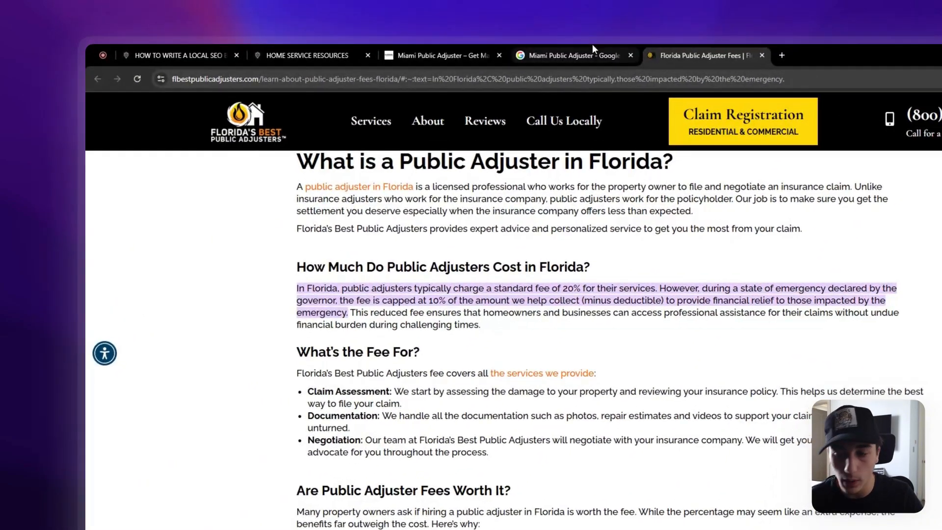
Return to the Google results, compare the public adjuster cost answer with the article, and select its question text
click(593, 44)
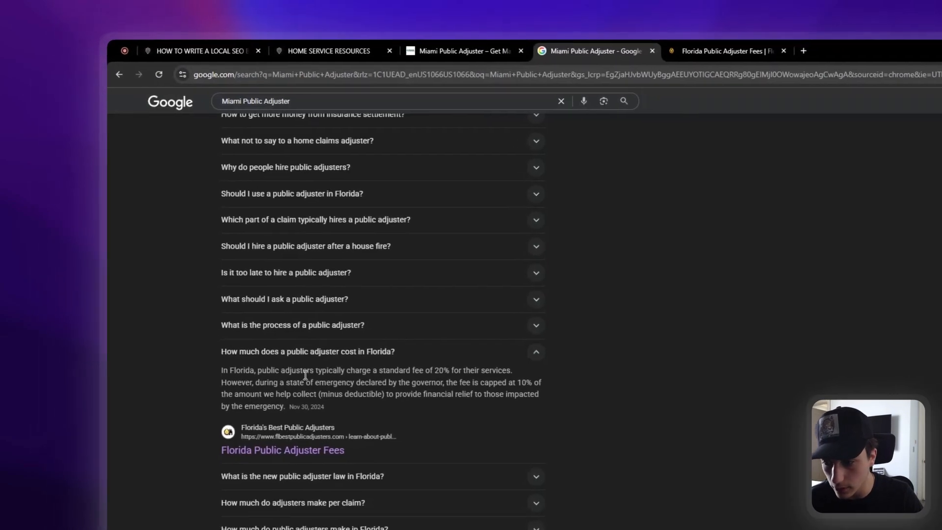
drag(215, 372, 282, 404)
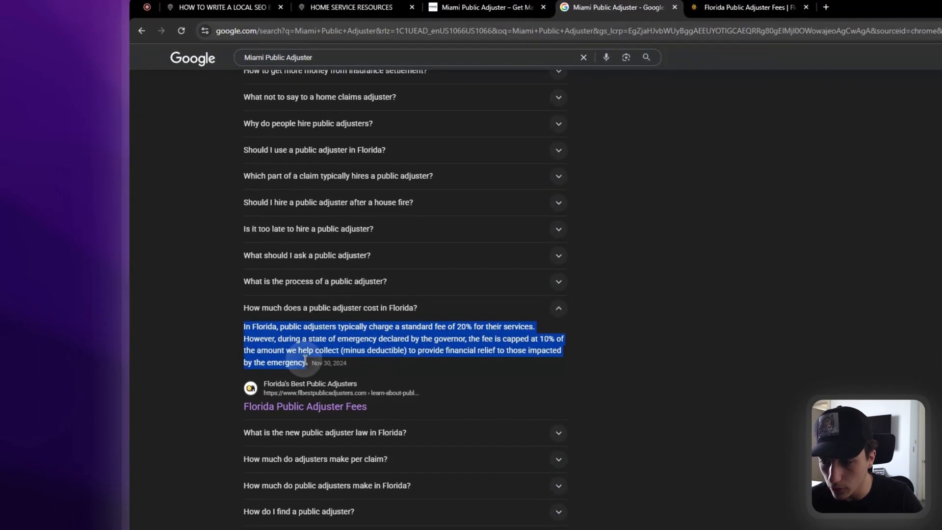
click(302, 342)
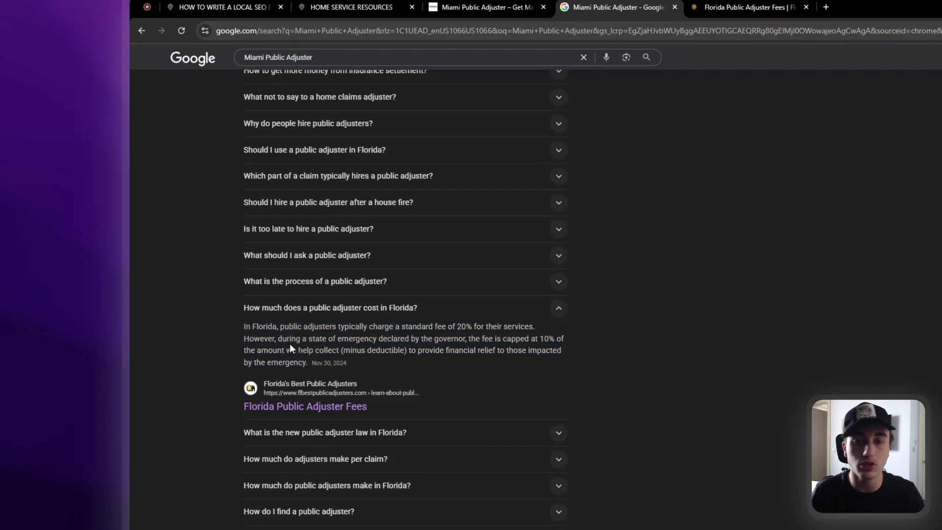
drag(234, 312, 434, 309)
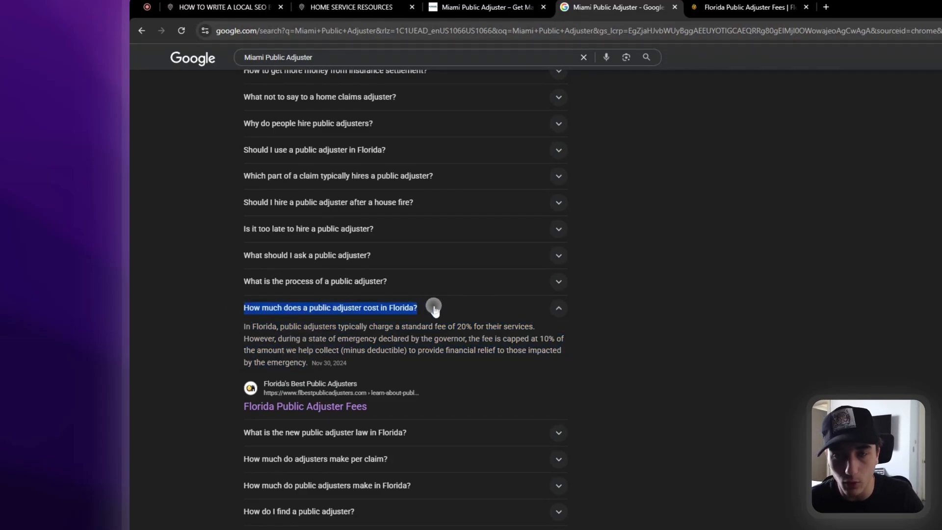
Read the answer to "How much does a public adjuster cost in Florida?" in the Google results, highlighting the answer and its "state of emergency" wording
drag(235, 327, 310, 360)
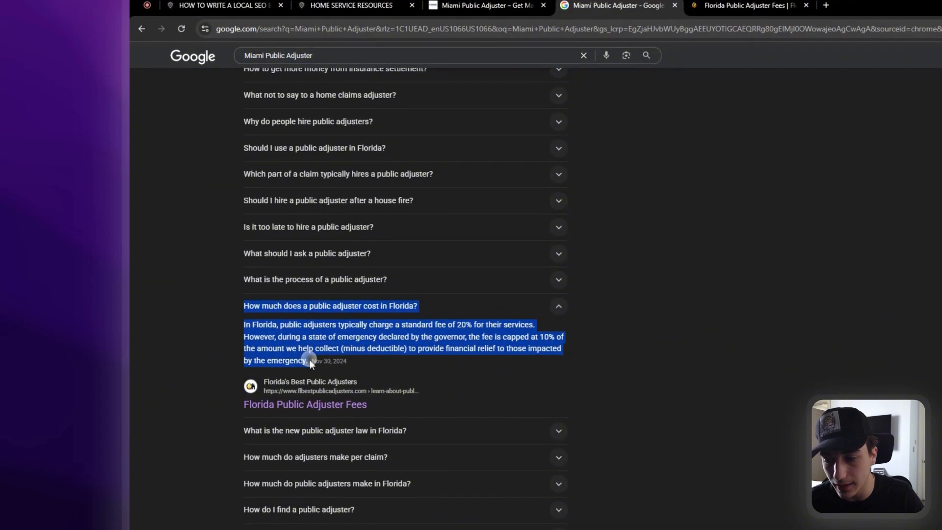
click(198, 338)
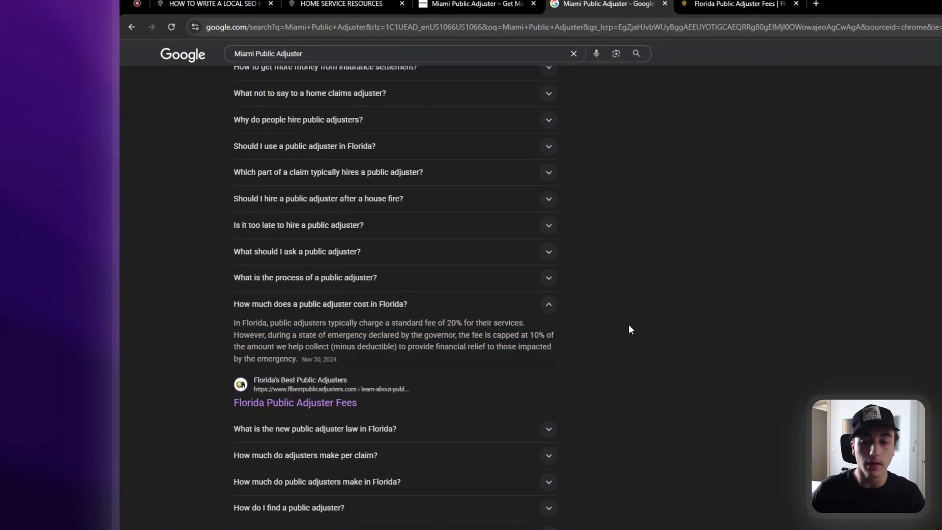
drag(299, 358, 237, 326)
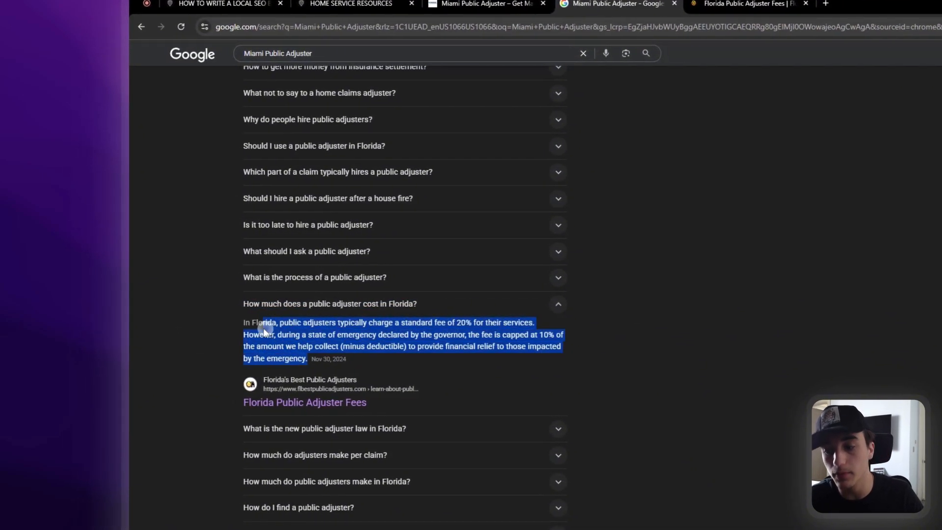
click(237, 326)
drag(371, 336, 315, 338)
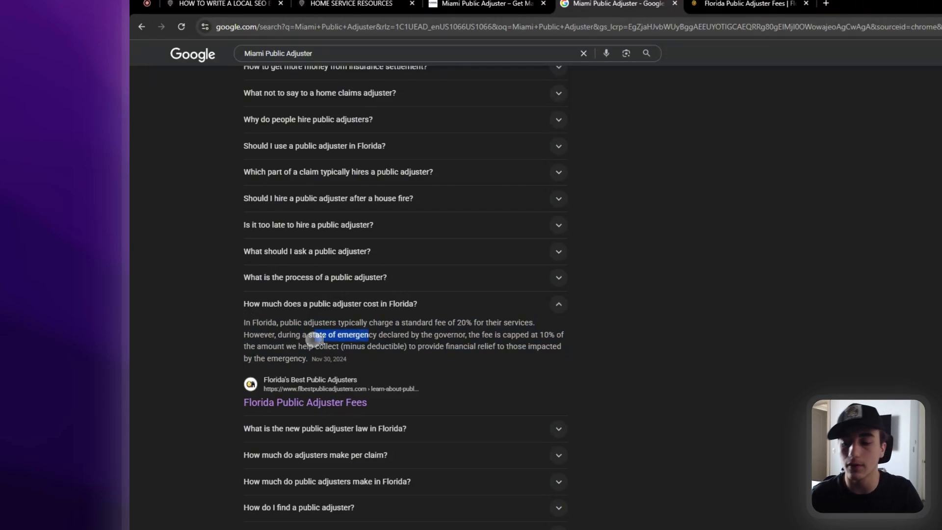
click(370, 335)
click(370, 336)
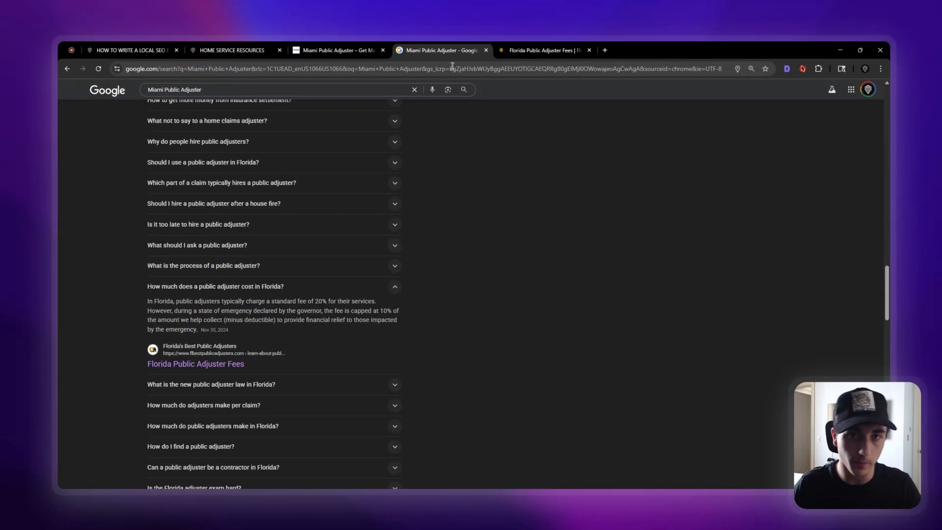
Return to the Florida Public Adjuster Fees article and look over its header and introduction
click(586, 38)
scroll(559, 206, up, 10)
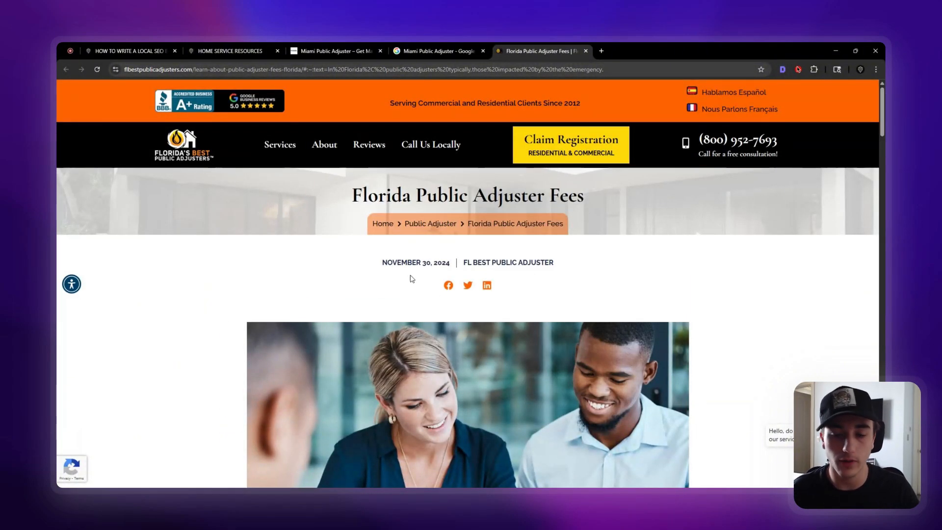
scroll(522, 244, down, 3)
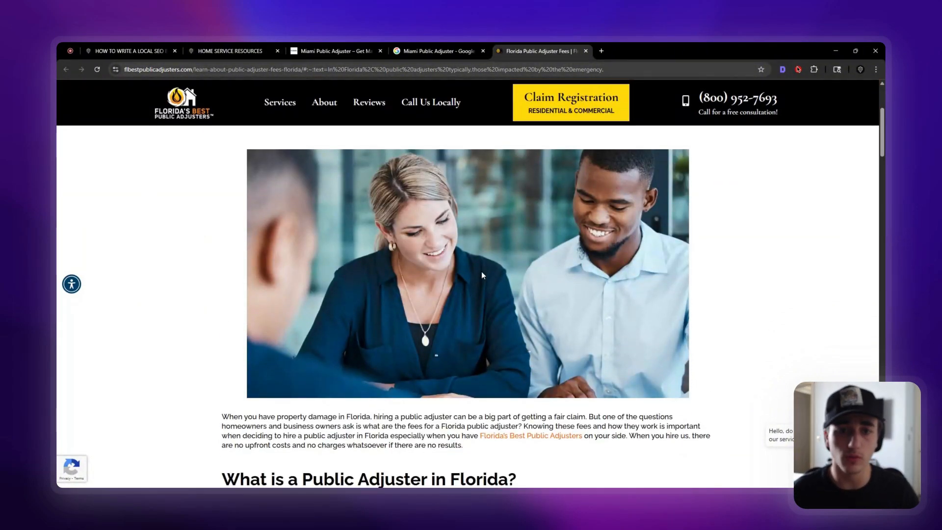
scroll(530, 273, up, 3)
Inspect the article's overview in the Detailed SEO extension, highlighting its meta title and description and checking the remaining page details
click(782, 70)
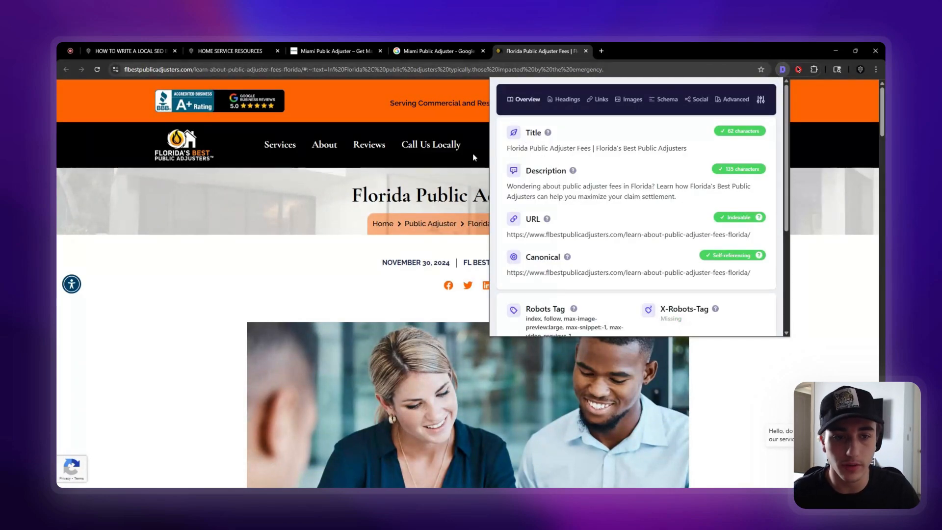
drag(507, 152, 687, 145)
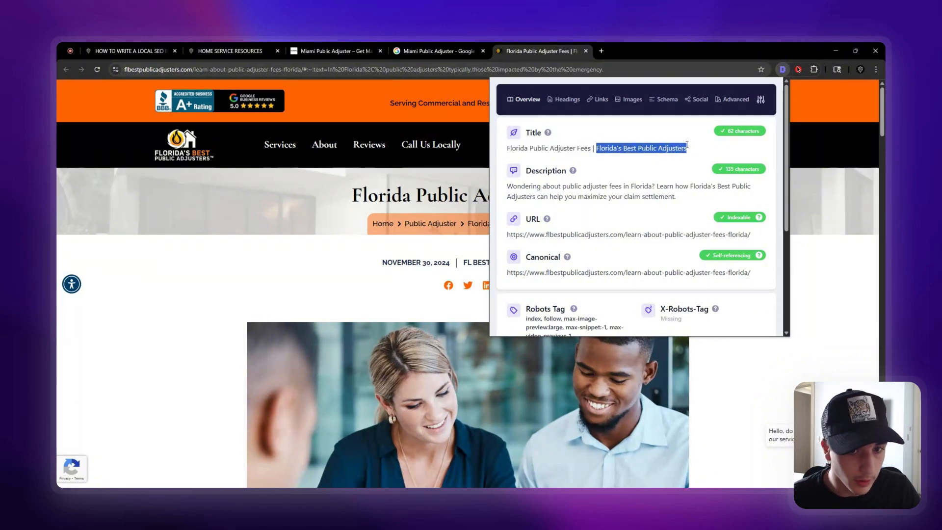
drag(507, 187, 705, 198)
click(705, 199)
scroll(579, 180, down, 4)
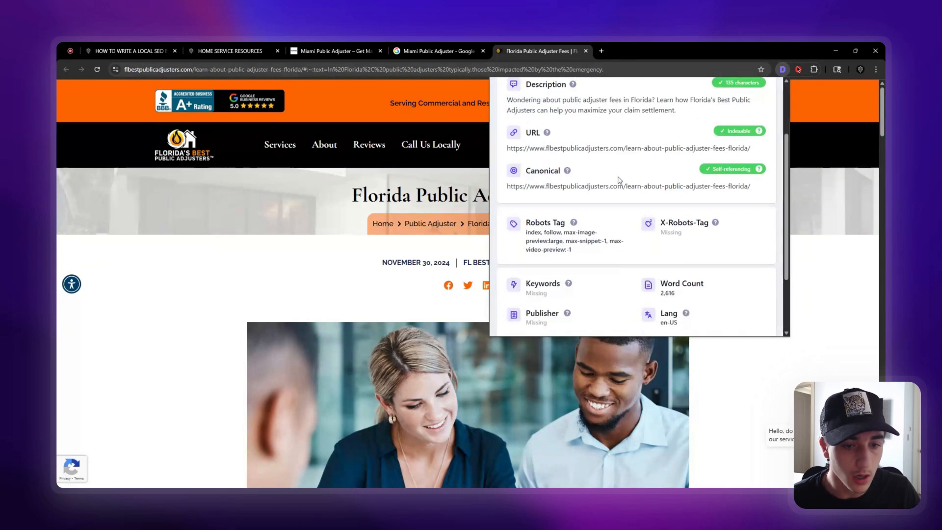
scroll(580, 181, up, 5)
Review the article's heading structure, link totals and image data in the Detailed extension, and close the extension
click(569, 100)
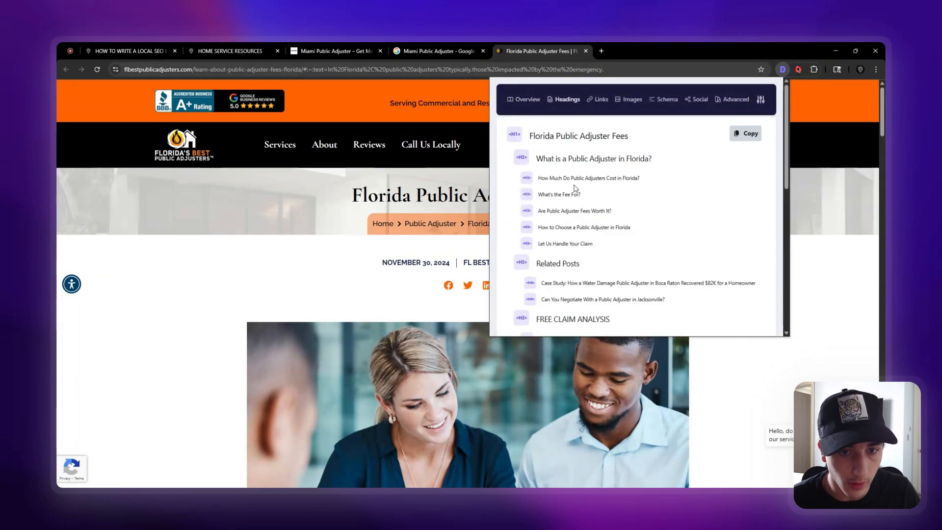
scroll(567, 191, down, 4)
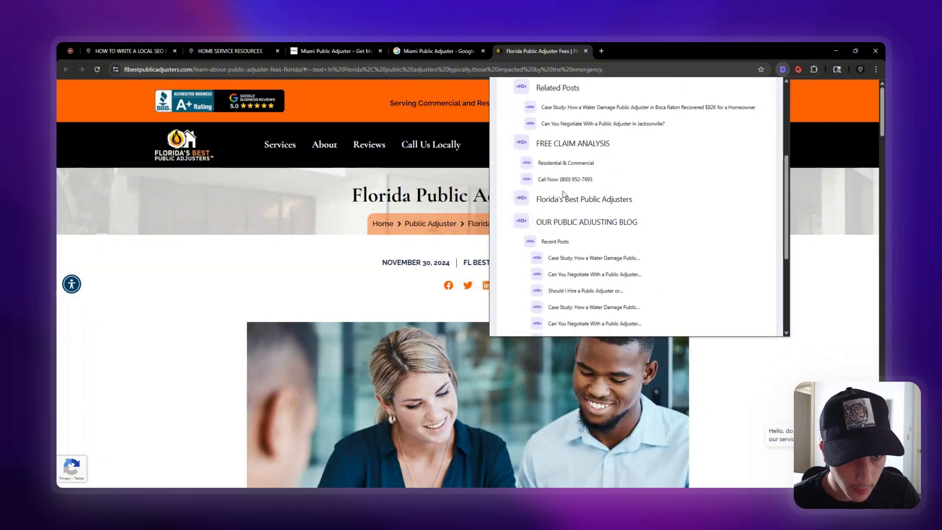
scroll(564, 195, up, 5)
click(599, 100)
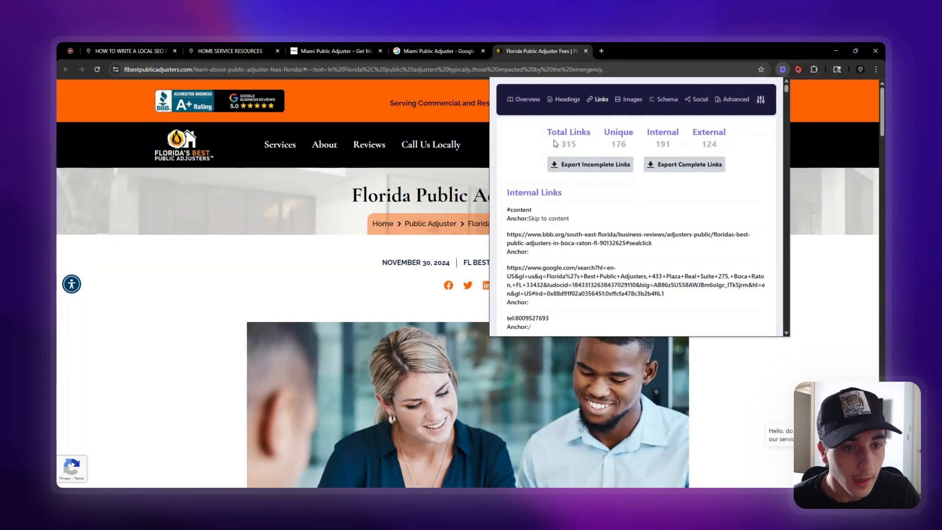
click(633, 144)
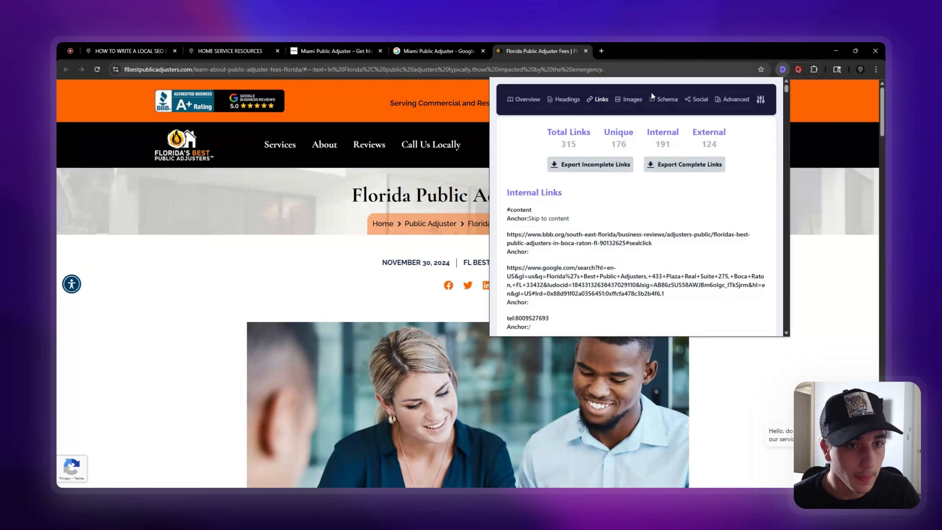
click(637, 100)
click(803, 155)
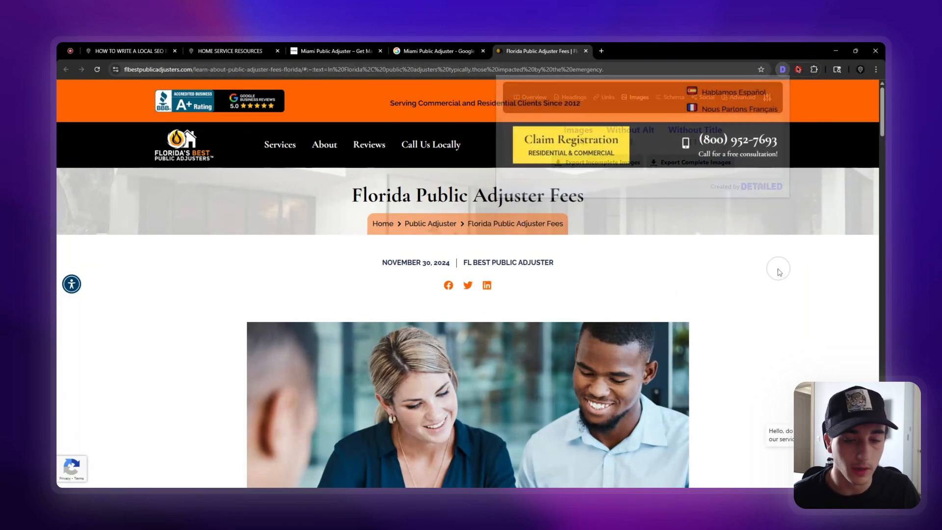
Copy the article's URL up to learn-about-public-adjuster-fees-florida/, leaving out the text fragment after it
scroll(567, 269, down, 1)
scroll(539, 253, up, 1)
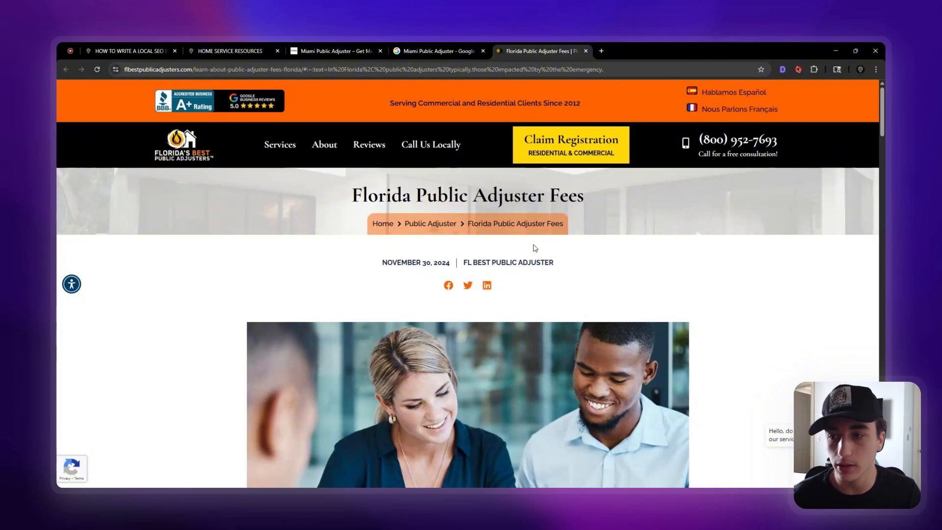
scroll(532, 248, down, 7)
scroll(495, 95, up, 2)
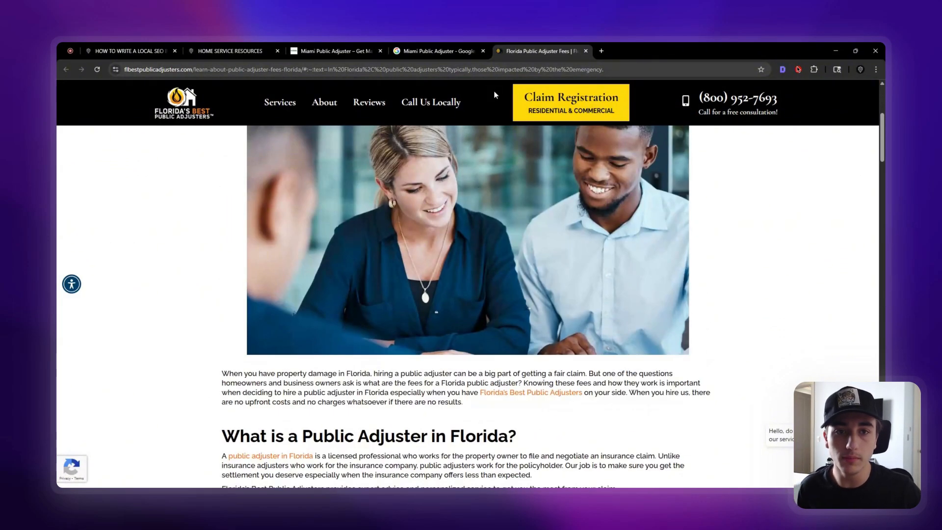
click(452, 69)
click(445, 69)
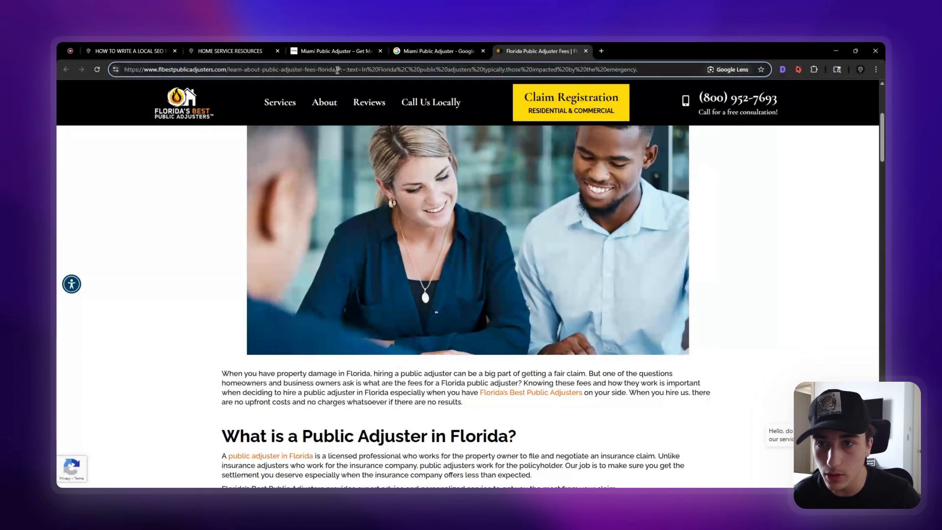
drag(338, 69, 109, 67)
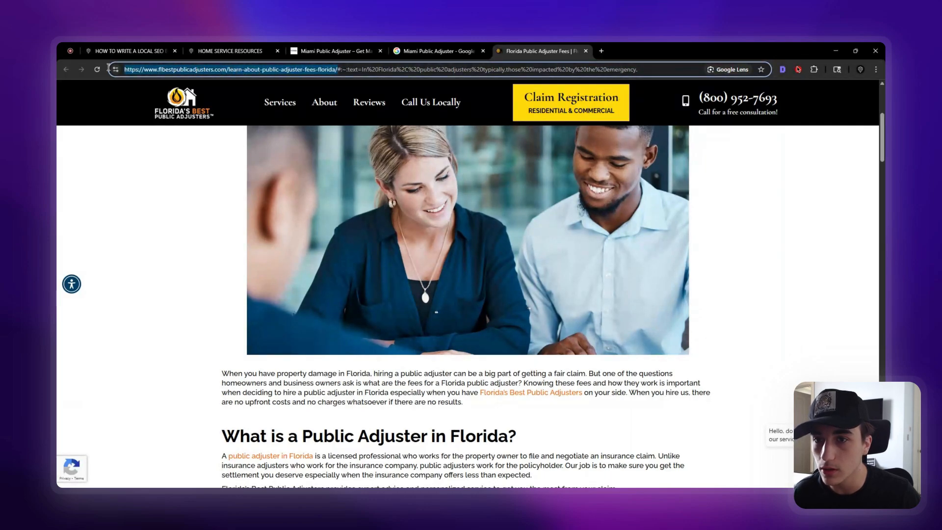
click(365, 69)
drag(337, 70, 654, 62)
click(645, 65)
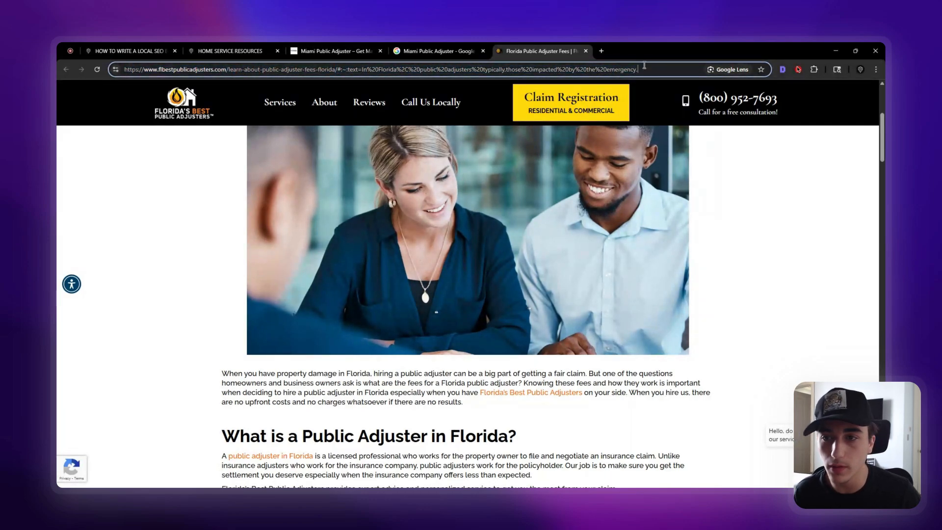
drag(337, 69, 90, 79)
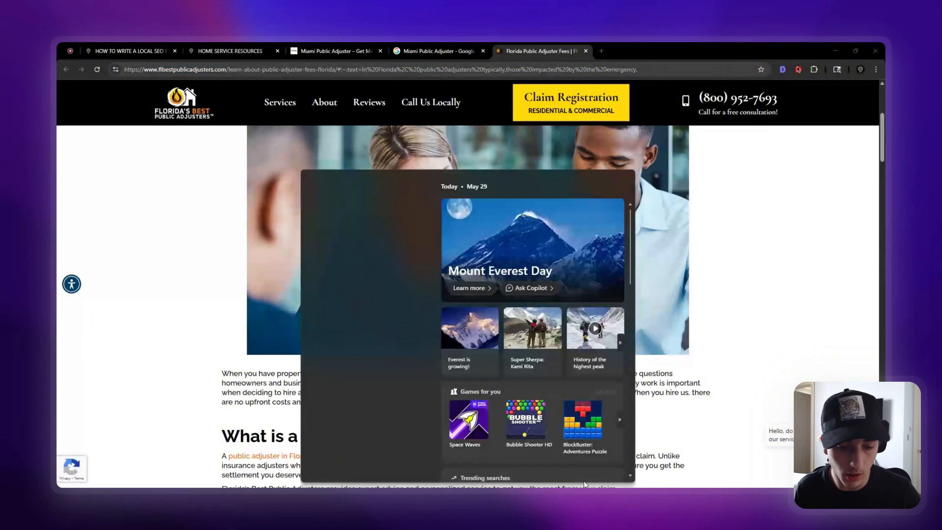
Switch to SEO Utils and open its Backlink Analytics tool
click(585, 486)
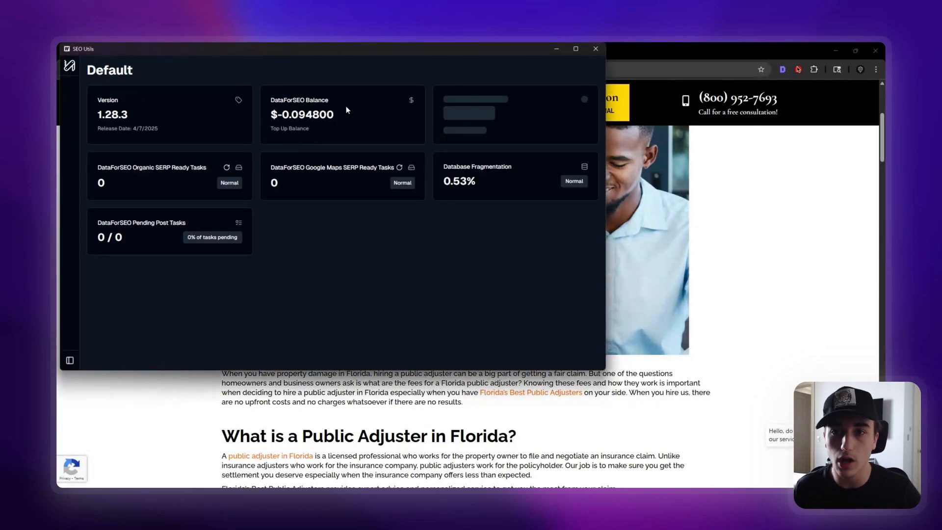
drag(343, 54, 467, 124)
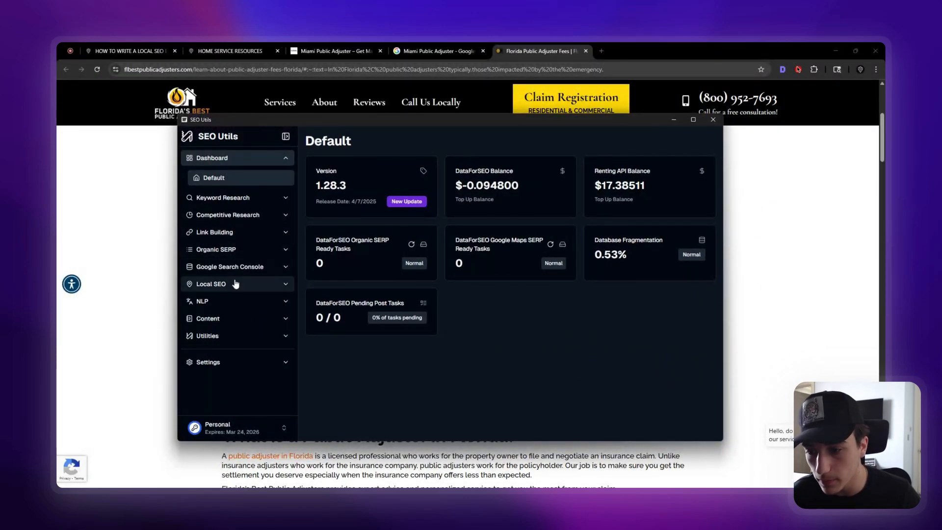
click(244, 233)
click(241, 234)
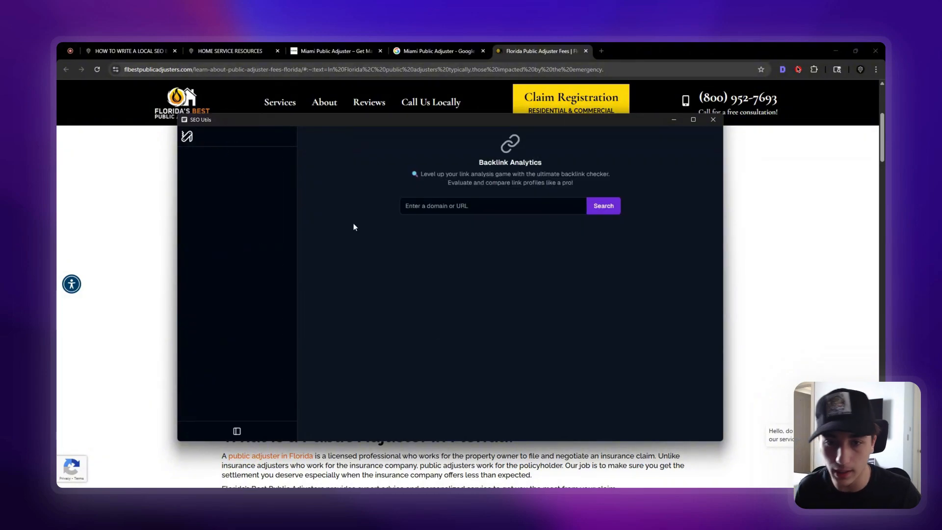
Try to look up the backlinks for the full article URL in Backlink Analytics
click(440, 204)
key(ctrl+v)
click(553, 204)
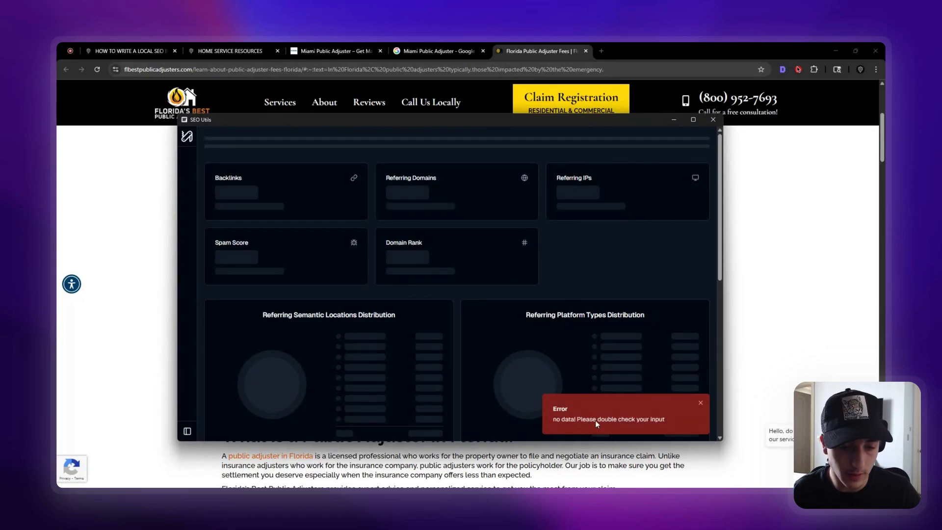
click(701, 402)
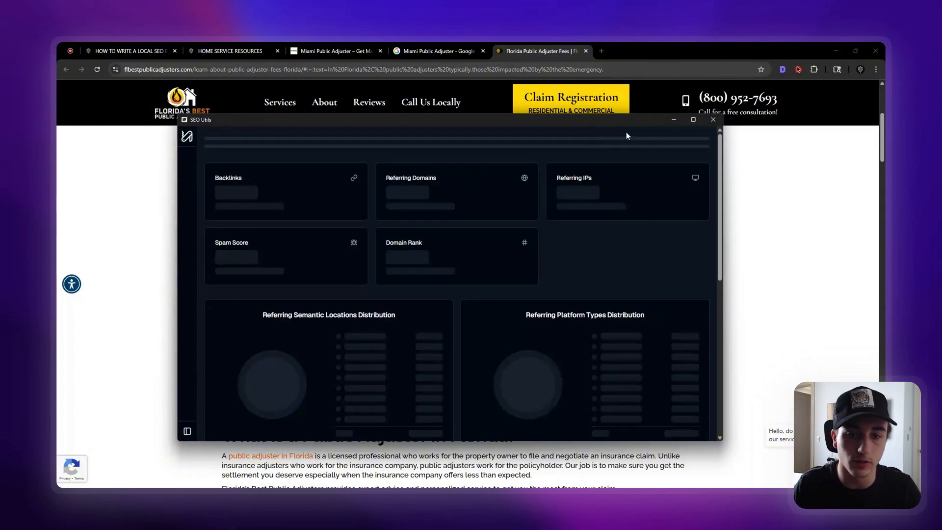
mouse_move(200, 207)
click(289, 231)
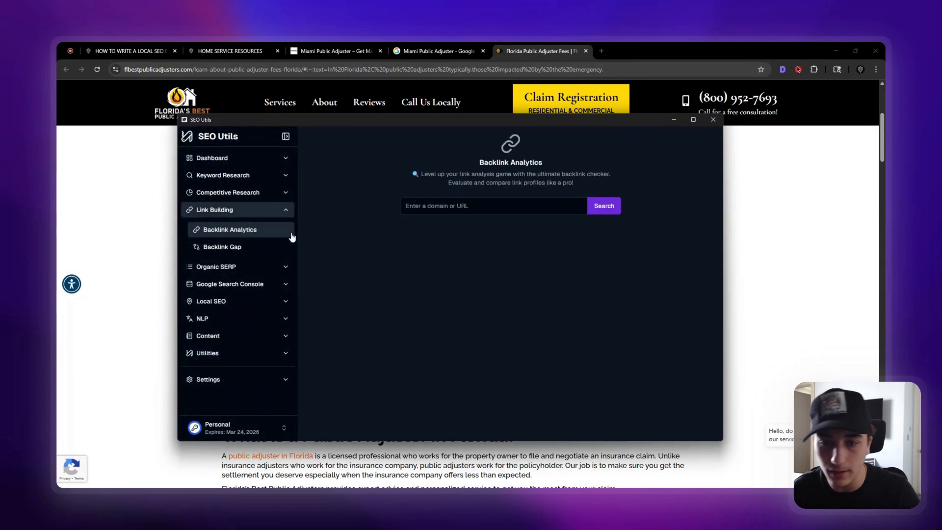
click(441, 207)
key(ctrl+v)
drag(532, 205, 412, 212)
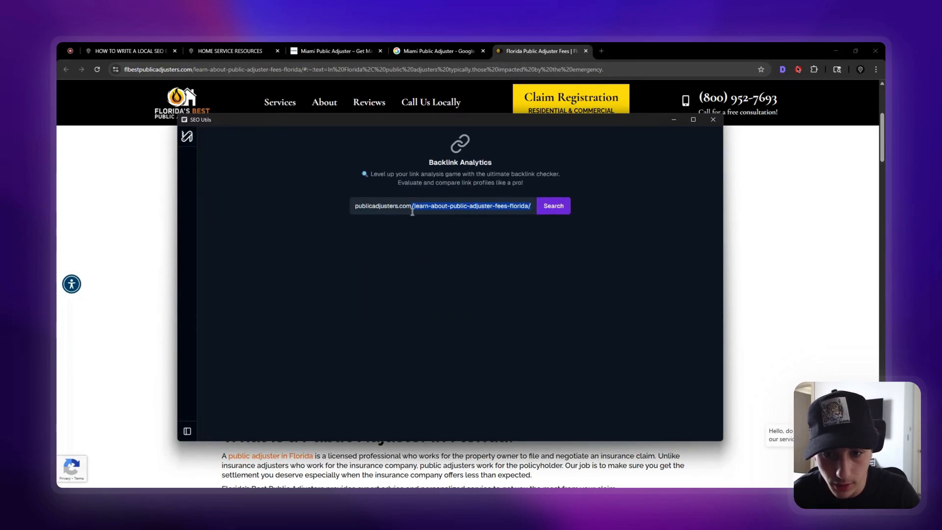
key(BackSpace)
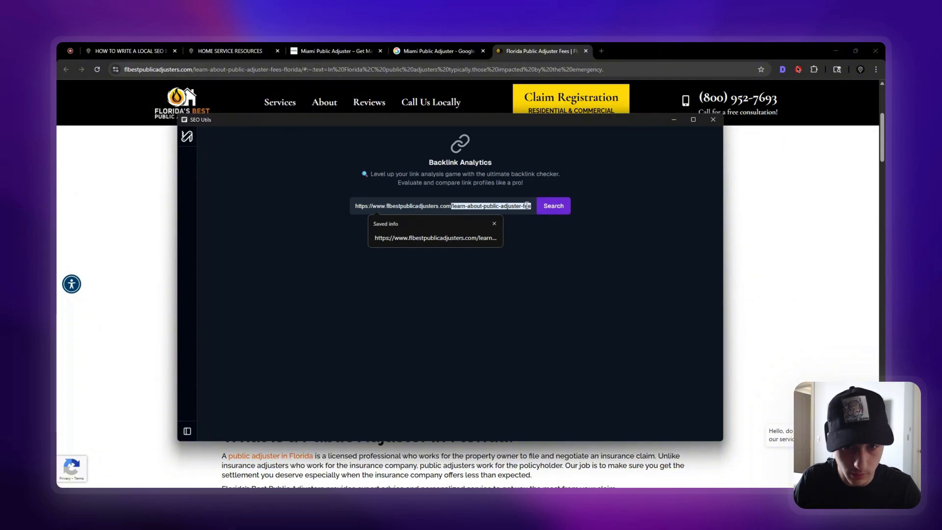
key(Delete)
key(Return)
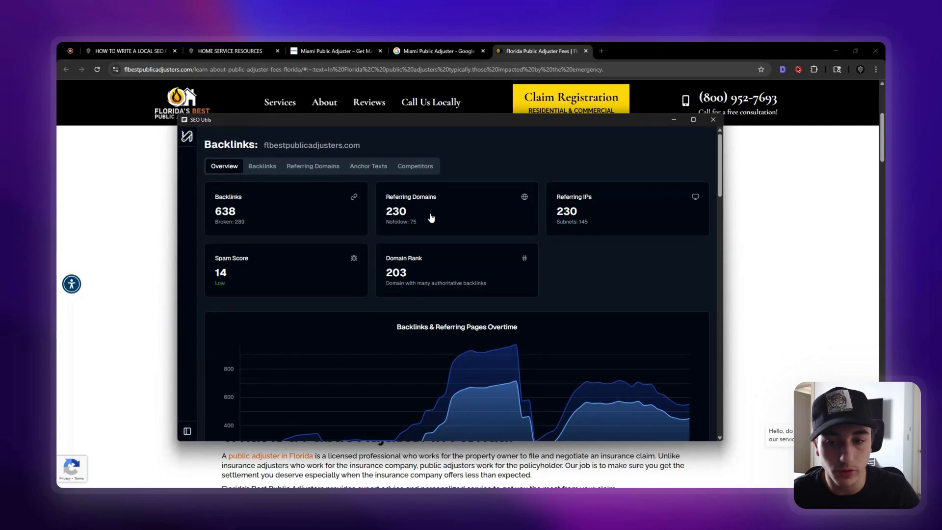
Examine the referring domains list for flbestpublicadjusters.com, and minimise SEO Utils to return to the article
click(324, 169)
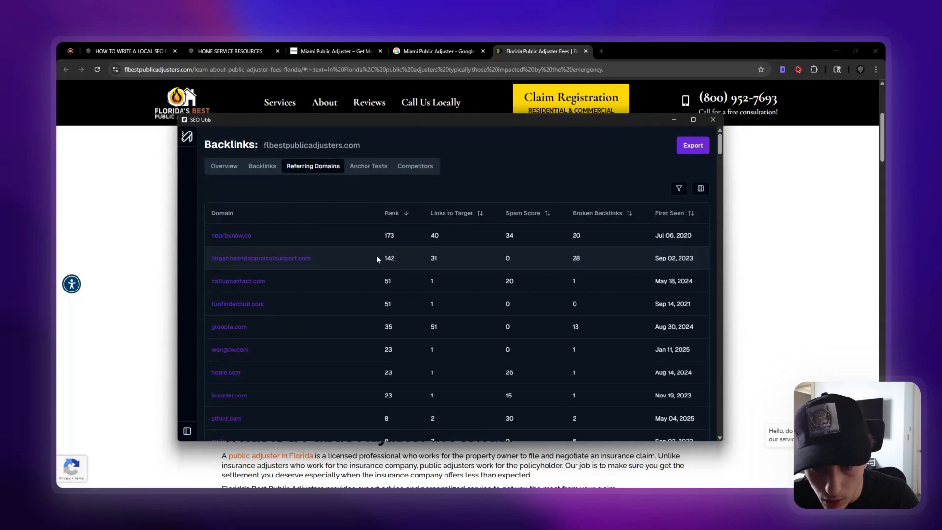
scroll(304, 253, down, 2)
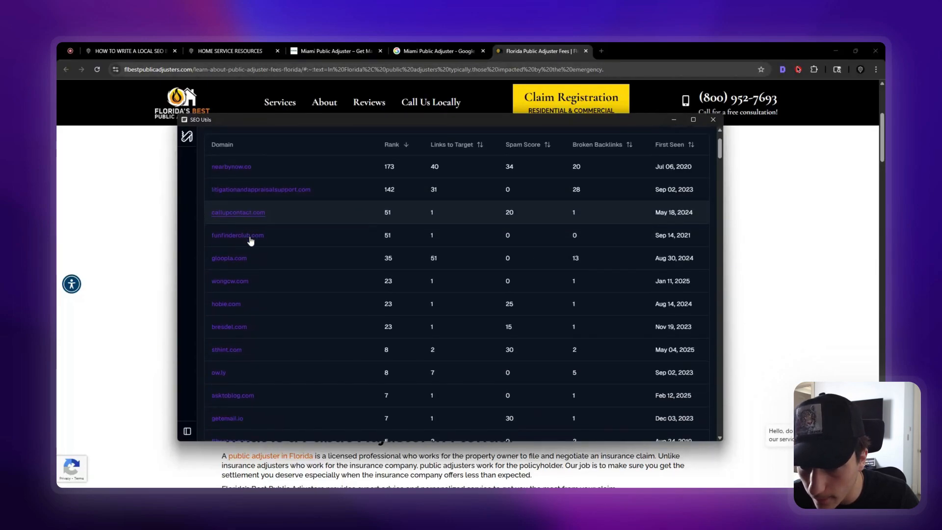
scroll(253, 250, down, 1)
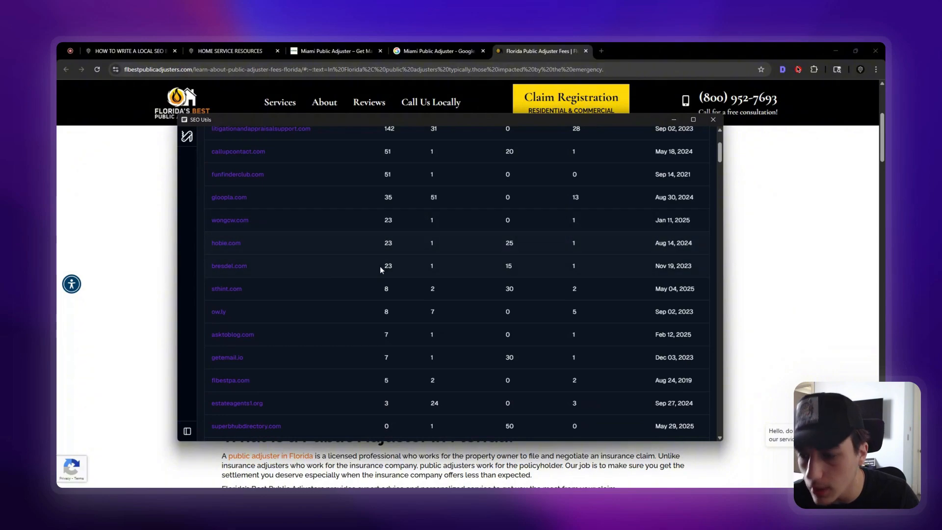
scroll(380, 266, up, 2)
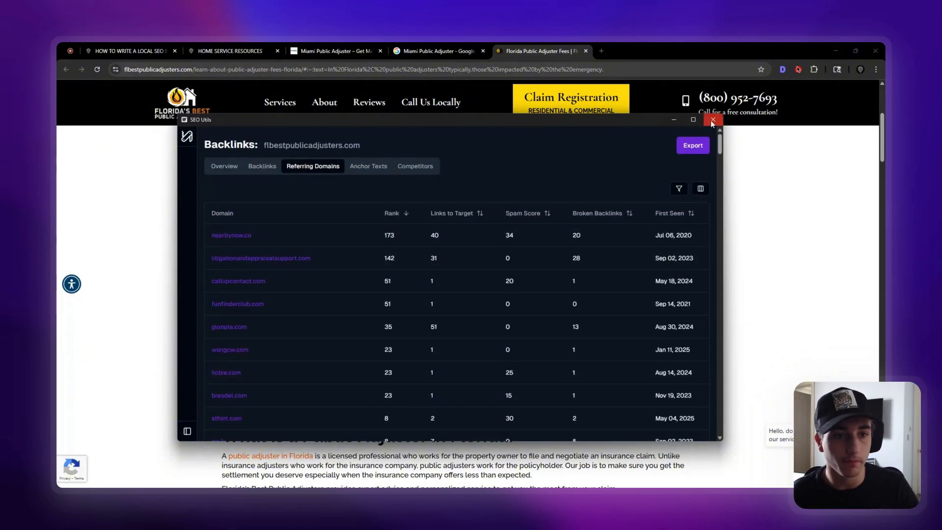
click(673, 120)
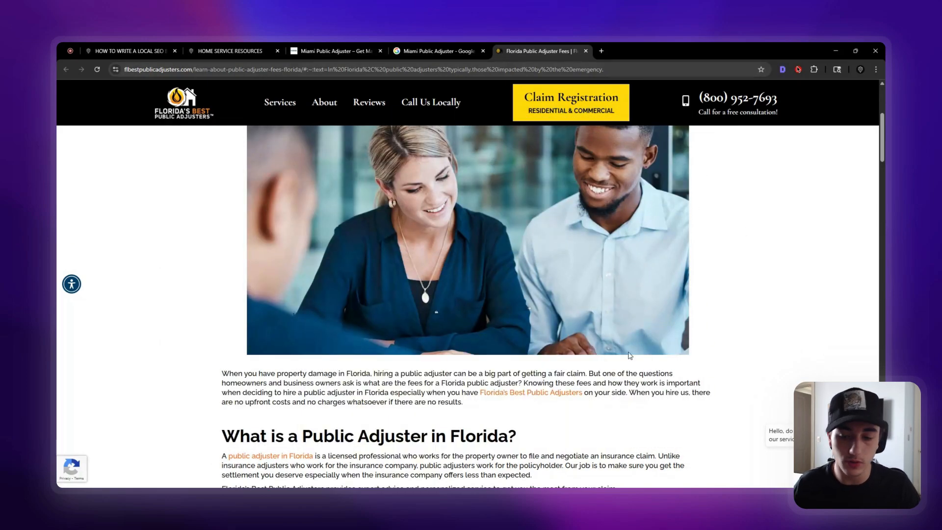
Look through the Florida Public Adjuster Fees article from its header down to the related posts
scroll(557, 223, up, 4)
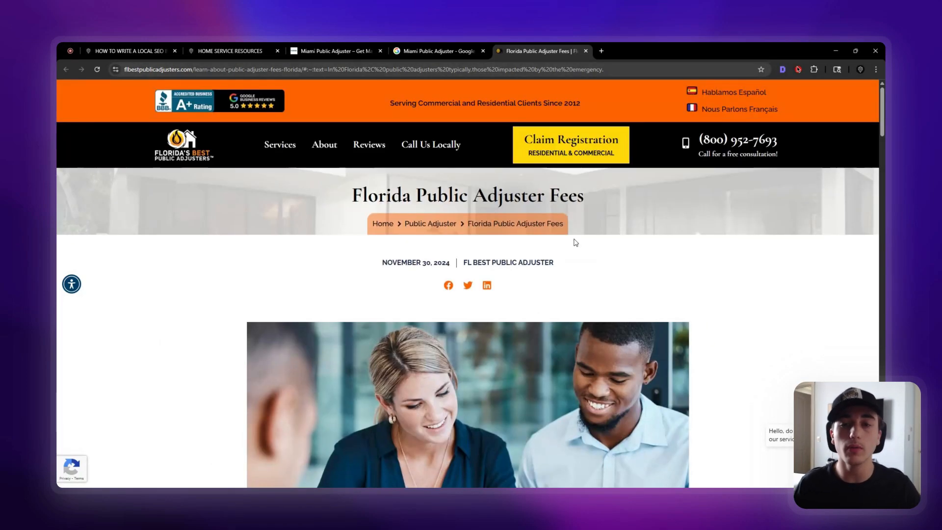
scroll(486, 260, down, 3)
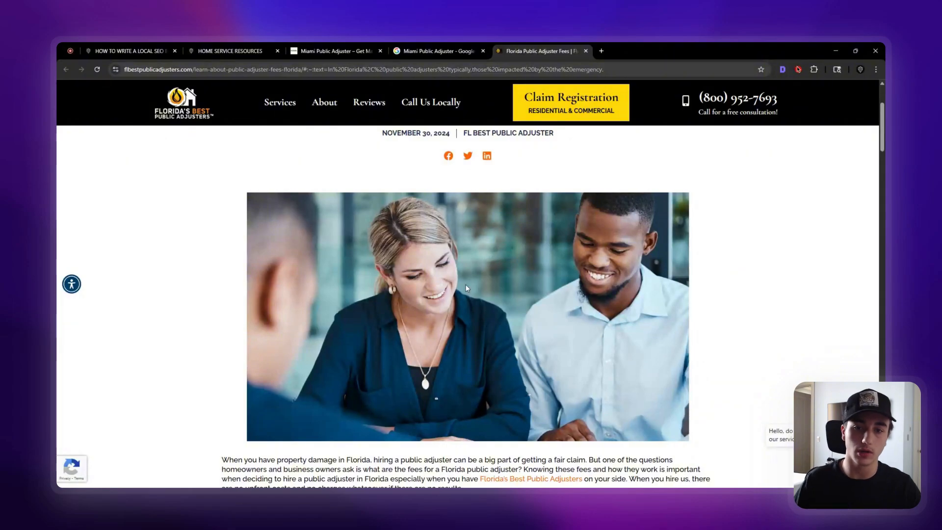
scroll(465, 285, up, 3)
scroll(481, 245, down, 15)
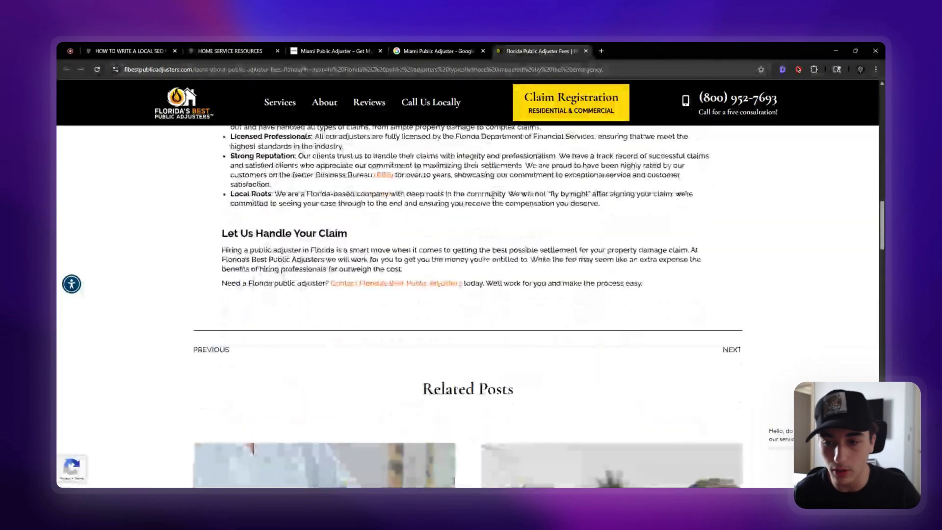
scroll(492, 195, down, 6)
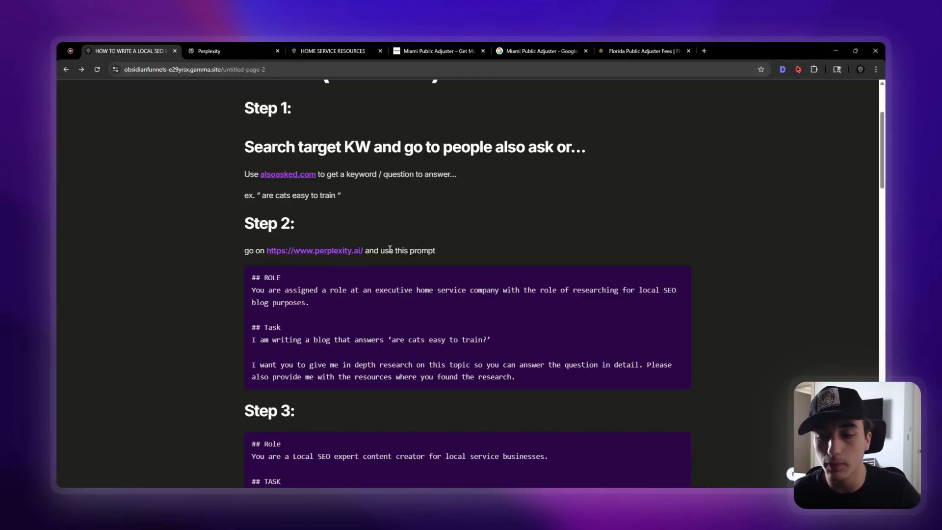
Switch to Perplexity, sign in with the Google account, and turn on Research mode
click(209, 51)
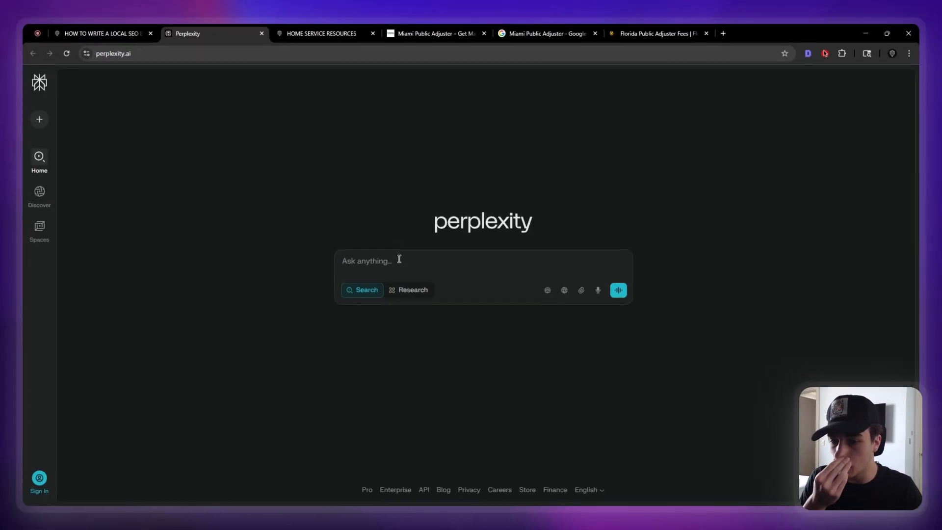
click(412, 292)
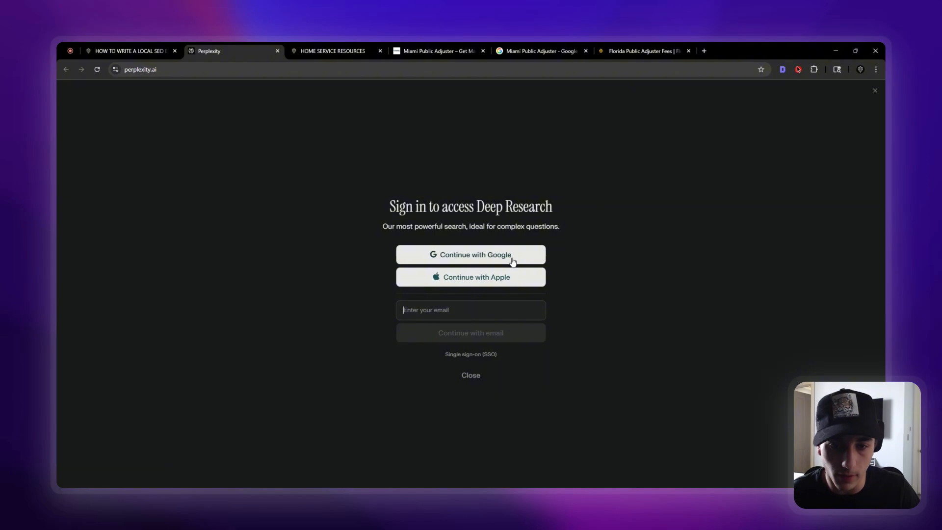
click(497, 254)
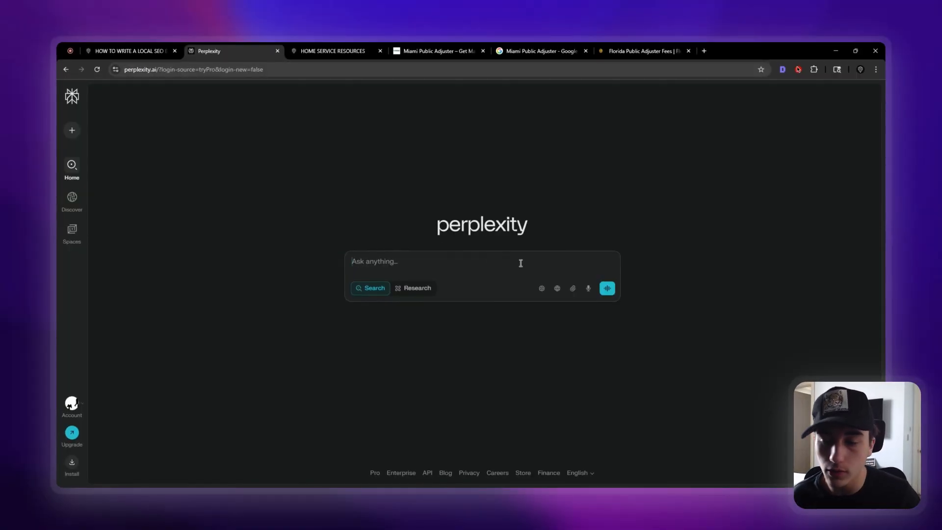
click(416, 289)
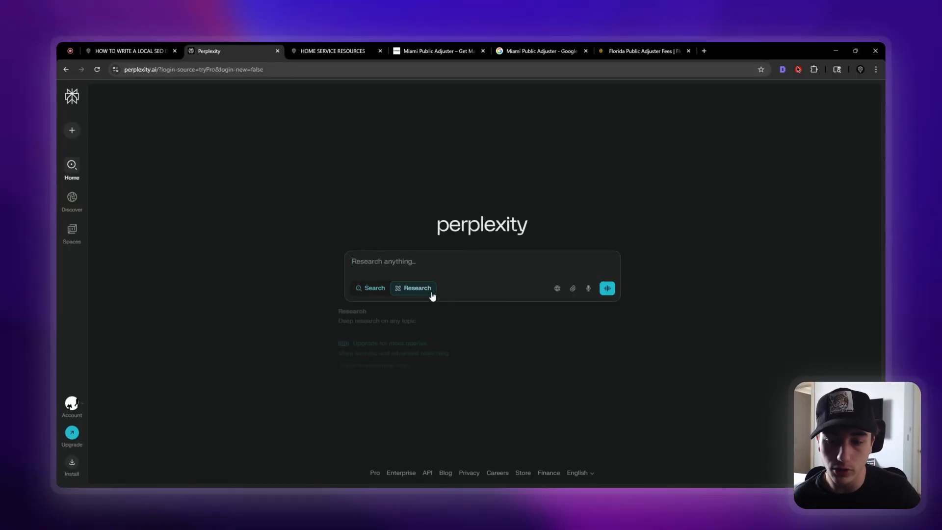
Copy the Step 2 research prompt from the local SEO blog guide into Perplexity's query field and review its role text
click(128, 44)
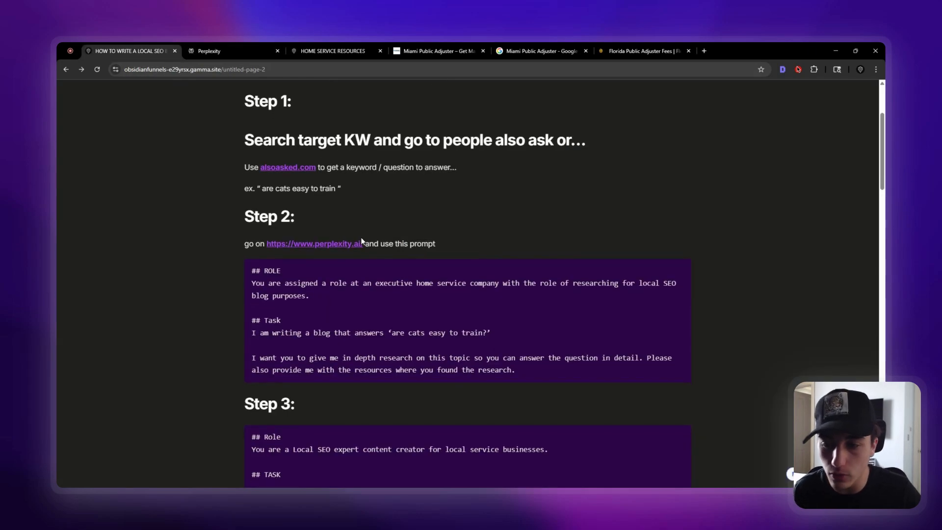
scroll(267, 186, down, 3)
drag(293, 178, 628, 301)
key(ctrl+c)
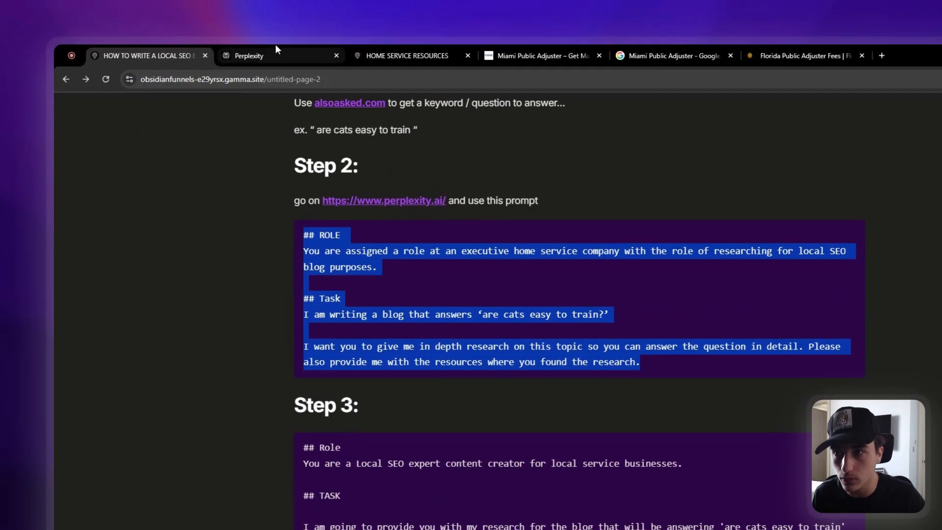
click(265, 27)
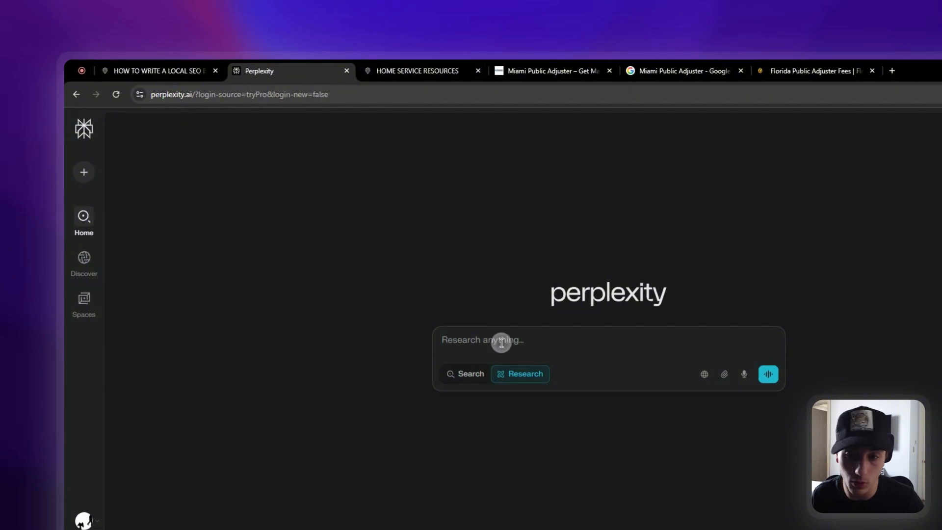
key(ctrl+v)
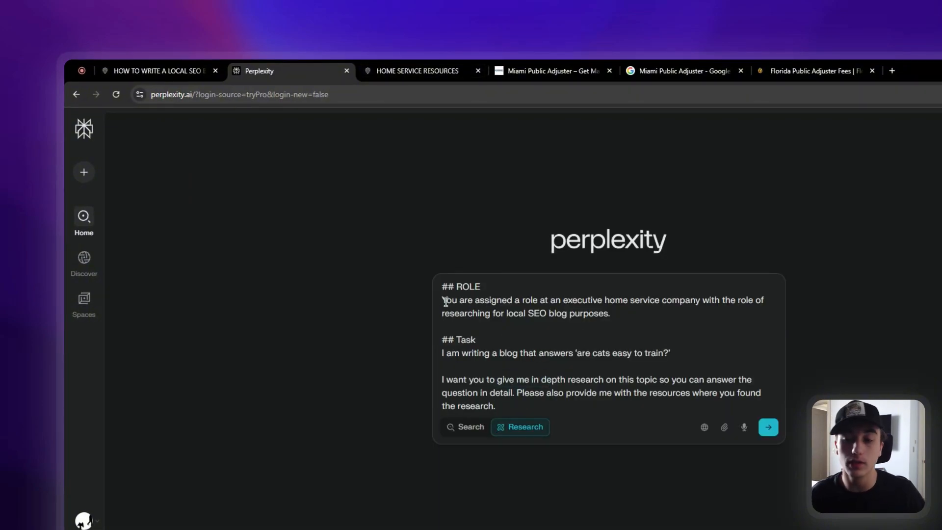
drag(442, 300, 626, 312)
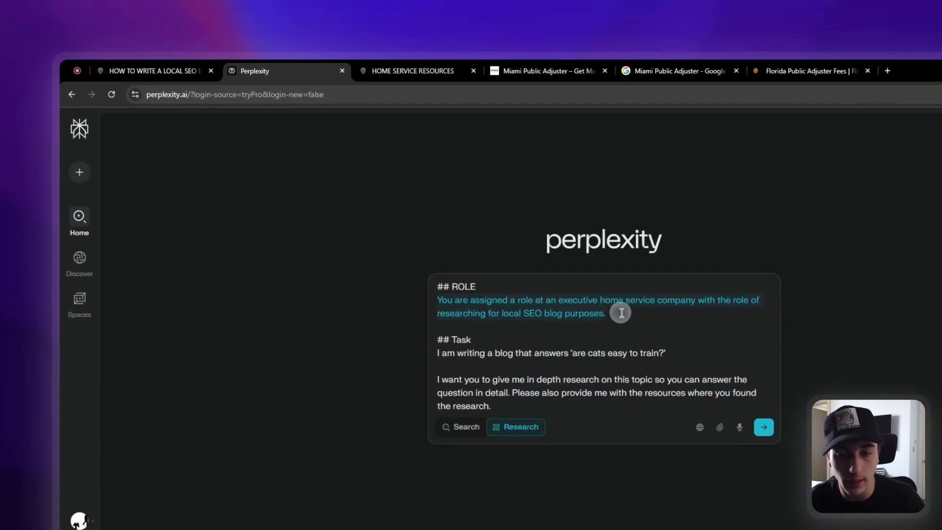
click(622, 312)
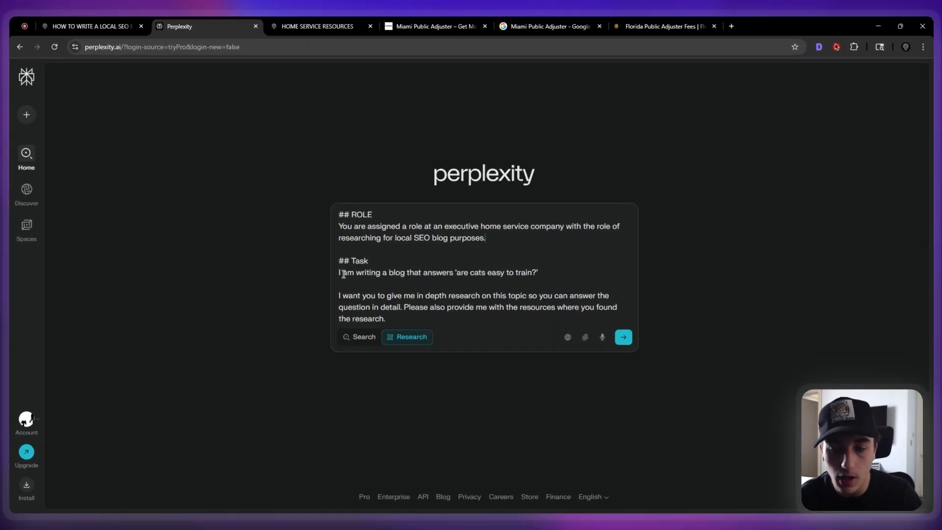
Replace the prompt's sample cat question with "How much does a public adjuster cost in Florida?", copied from Google's related questions
drag(353, 273, 547, 273)
click(459, 273)
key(BackSpace)
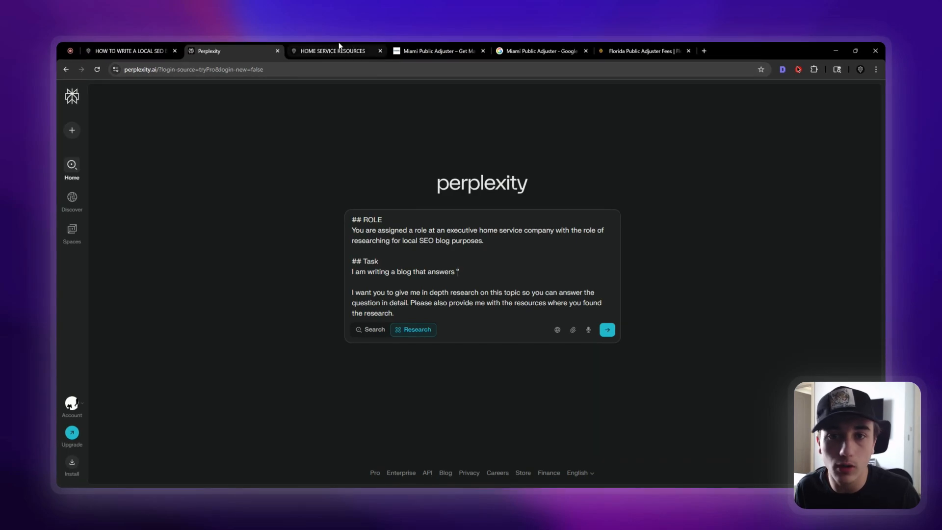
click(539, 50)
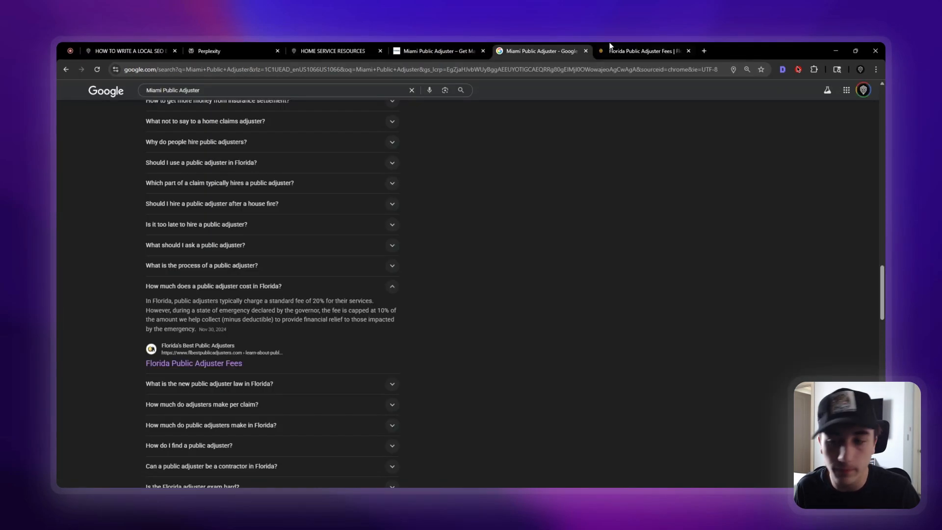
drag(139, 287, 288, 288)
key(ctrl+c)
click(461, 45)
click(292, 45)
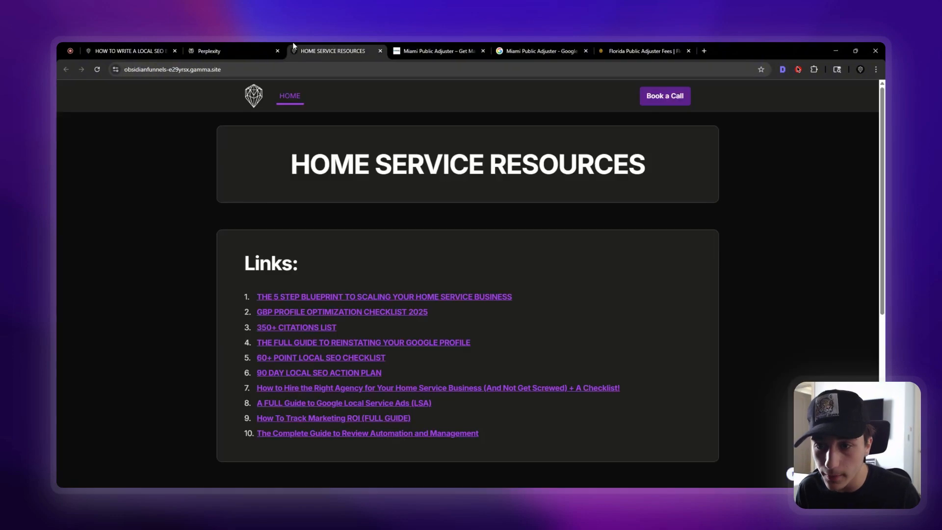
click(210, 46)
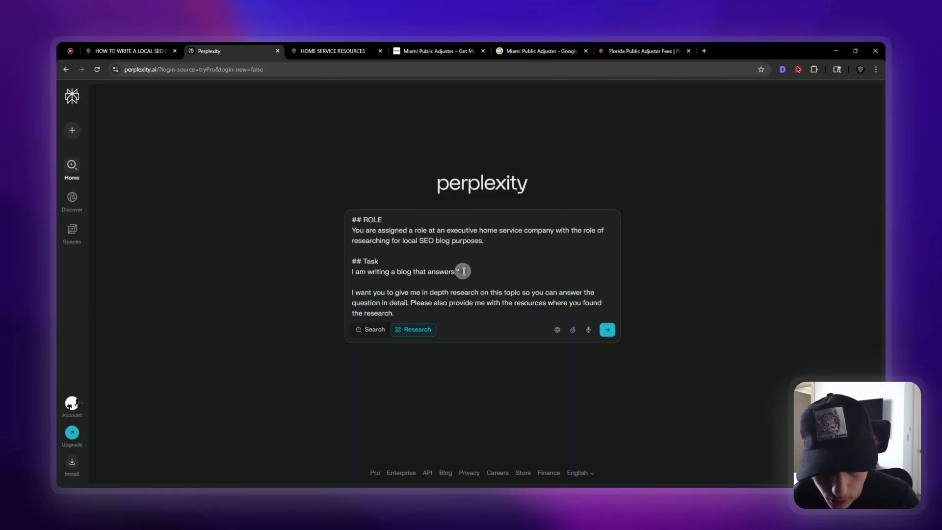
key(ctrl+v)
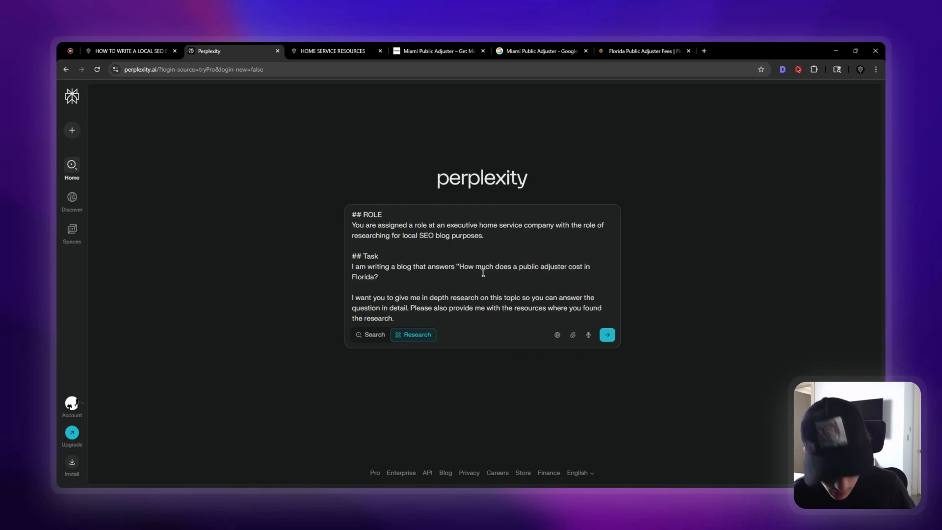
Submit the research prompt, visit the blog guide, and return to the Perplexity report
key(Return)
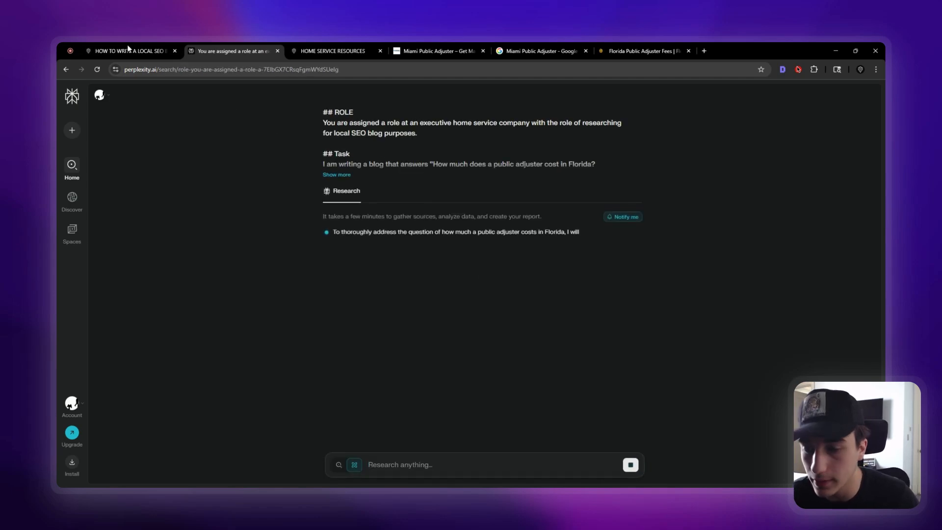
click(129, 49)
click(237, 48)
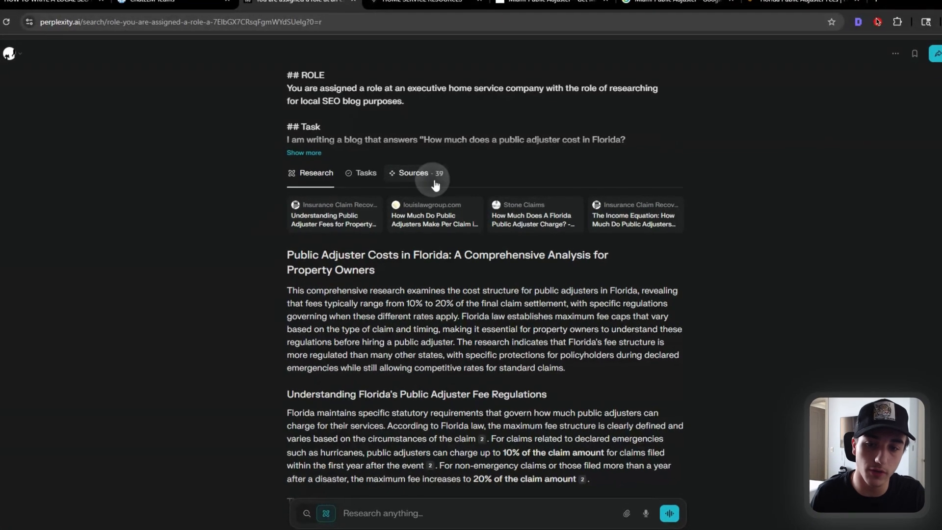
Review the list of sources behind the Perplexity research on Florida public adjuster costs
click(433, 185)
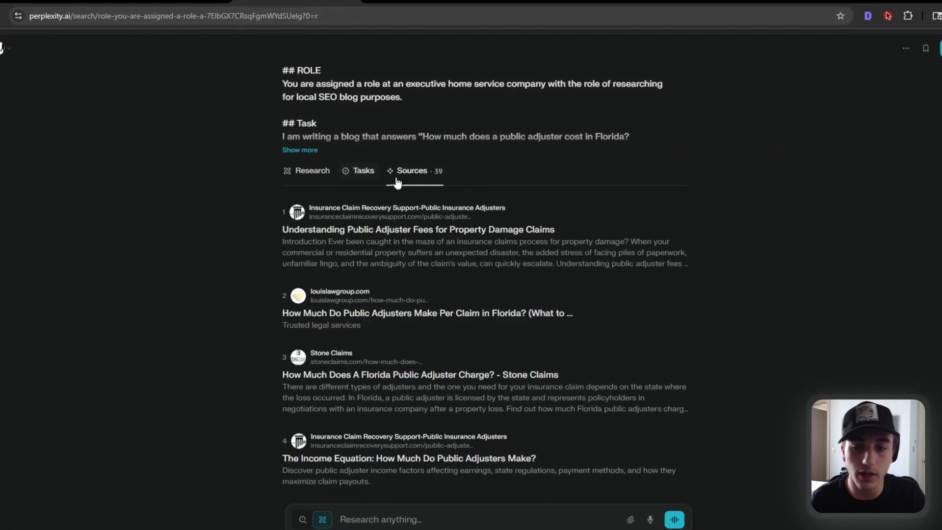
click(442, 173)
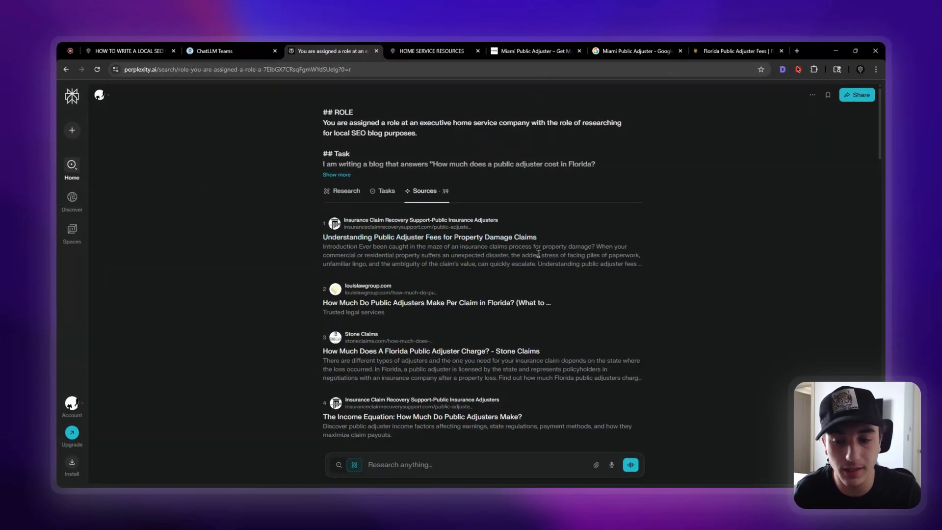
scroll(523, 236, down, 15)
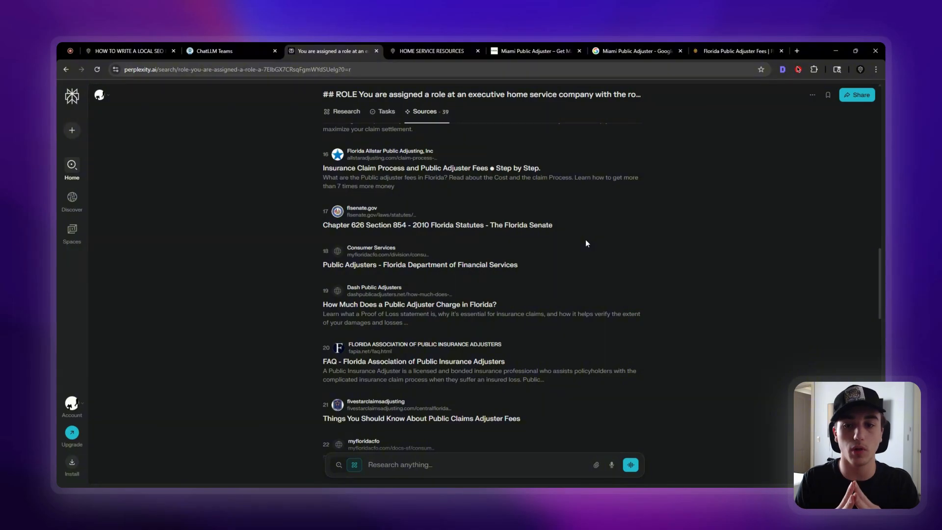
Read through the Perplexity research report on Florida public adjuster costs, down to the payment procedures
click(344, 111)
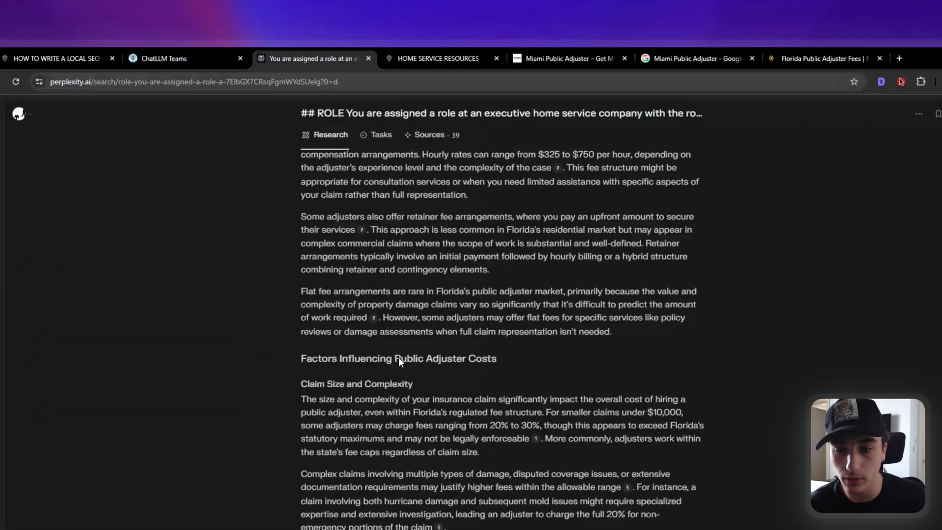
scroll(403, 300, up, 2)
drag(298, 320, 611, 333)
scroll(622, 374, down, 14)
scroll(620, 333, down, 12)
scroll(611, 332, down, 3)
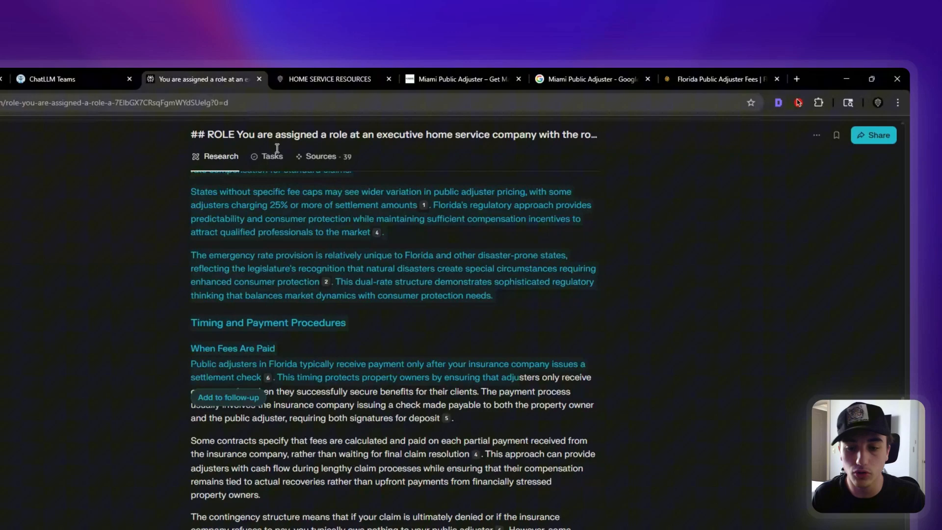
click(415, 371)
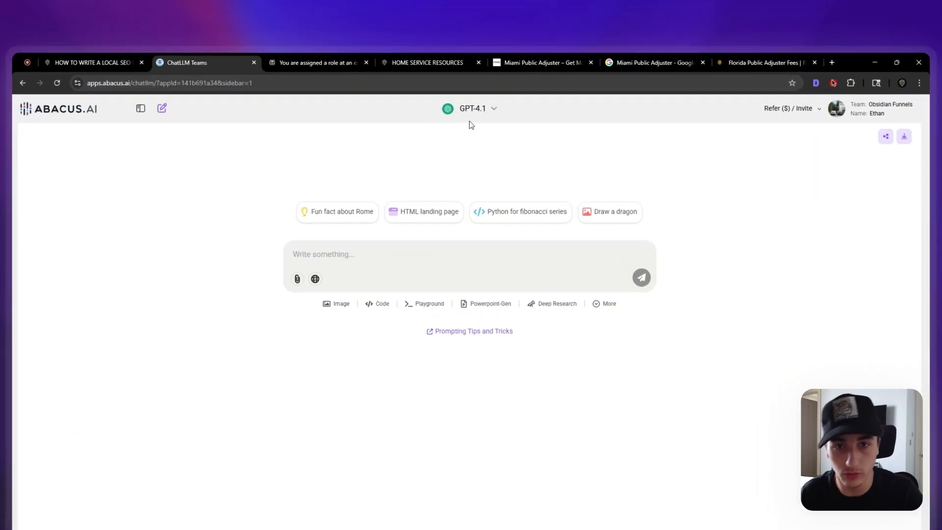
Browse the language models available in ChatLLM and close the list without changing the model
click(473, 92)
scroll(450, 226, down, 5)
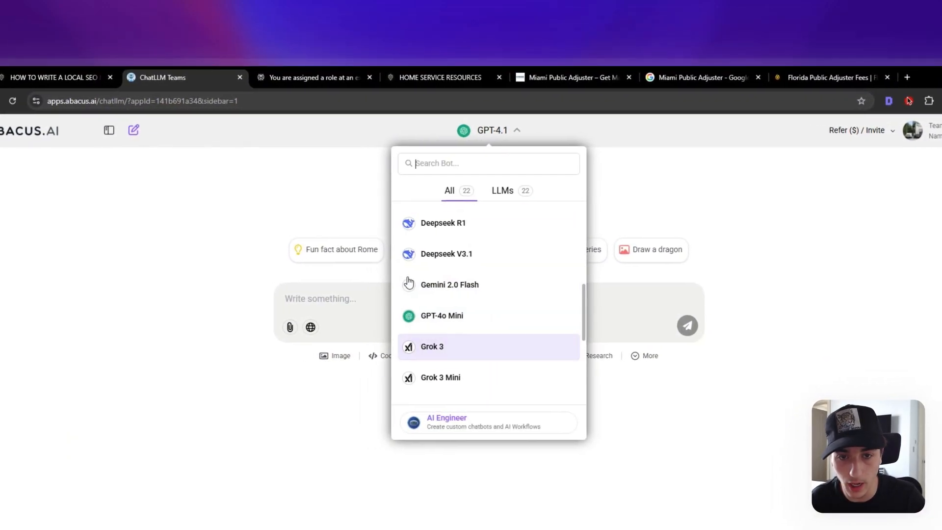
click(350, 273)
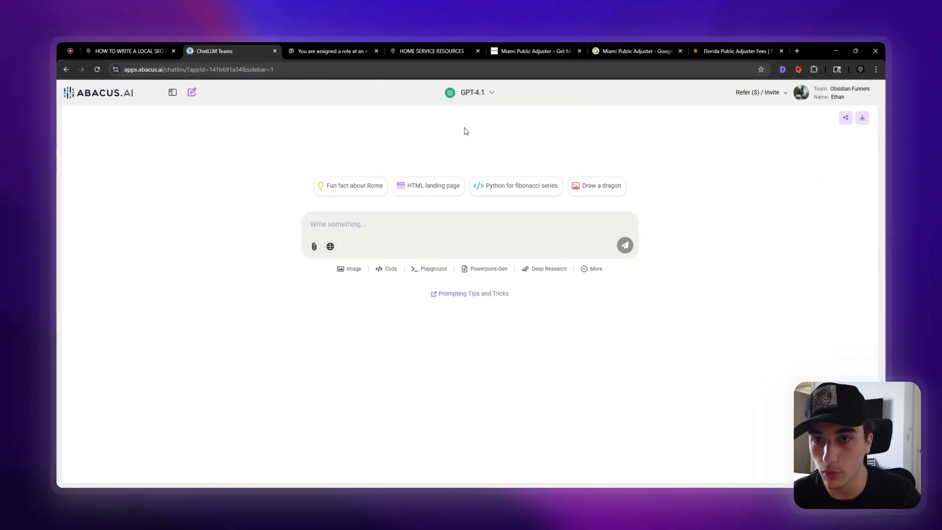
Copy the Step 3 blog structure prompt from the local SEO guide into the ChatLLM message field
click(128, 46)
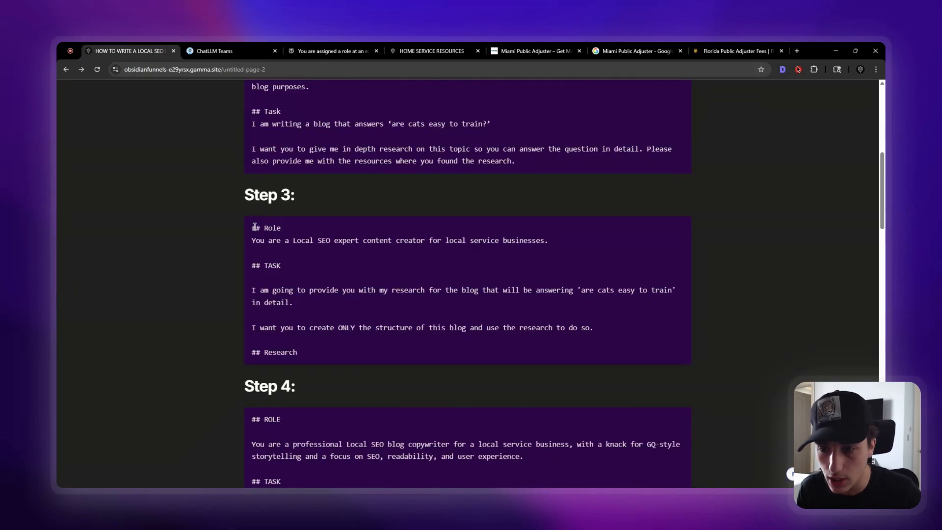
drag(253, 227, 338, 342)
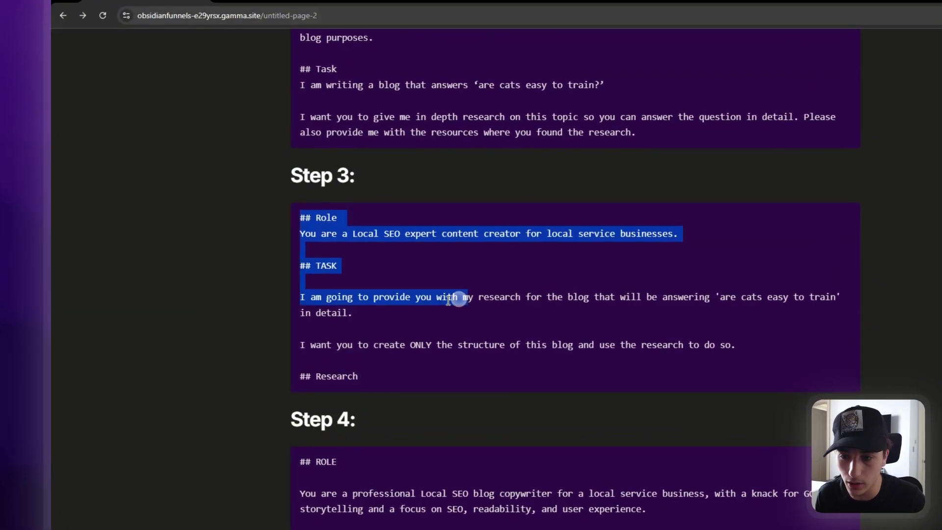
drag(410, 357, 405, 361)
click(251, 64)
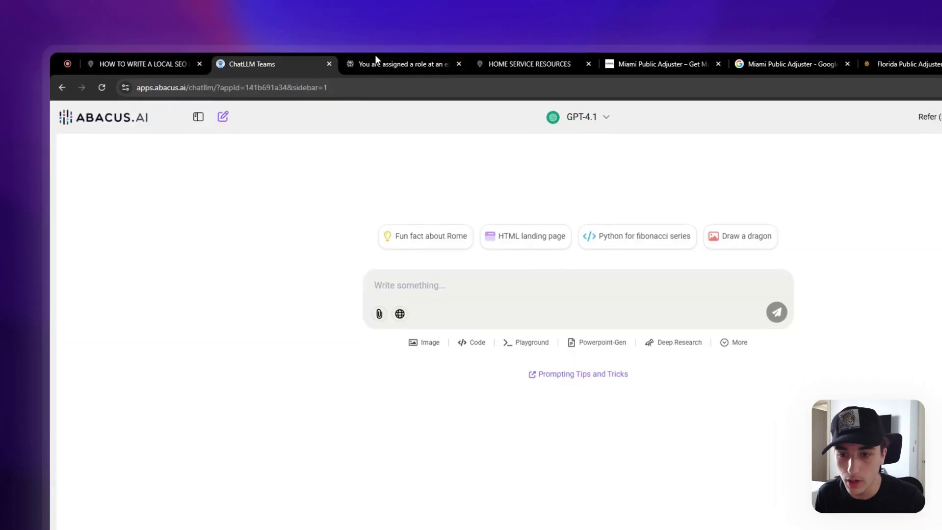
text(## Role You are a Local SEO expert content creator for local service businesses.  ## TASK  I am going to provide you with my research for the blog that will be answering 'are cats easy to train' in detail.  I want you to create ONLY the structure of the blog and use the research to do so.  ## Research)
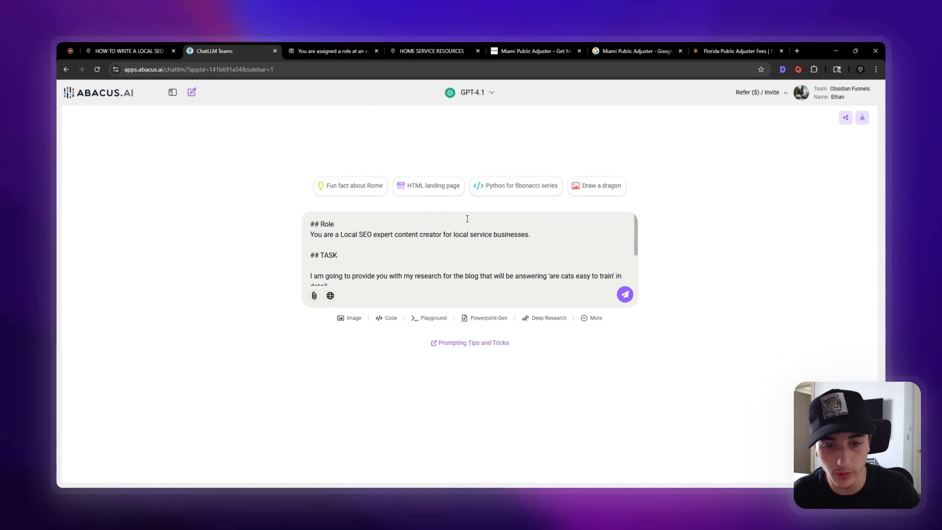
Replace the example question in the ChatLLM prompt with 'How much does a public adjuster cost in Florida?', copied from the Perplexity query
scroll(386, 229, down, 2)
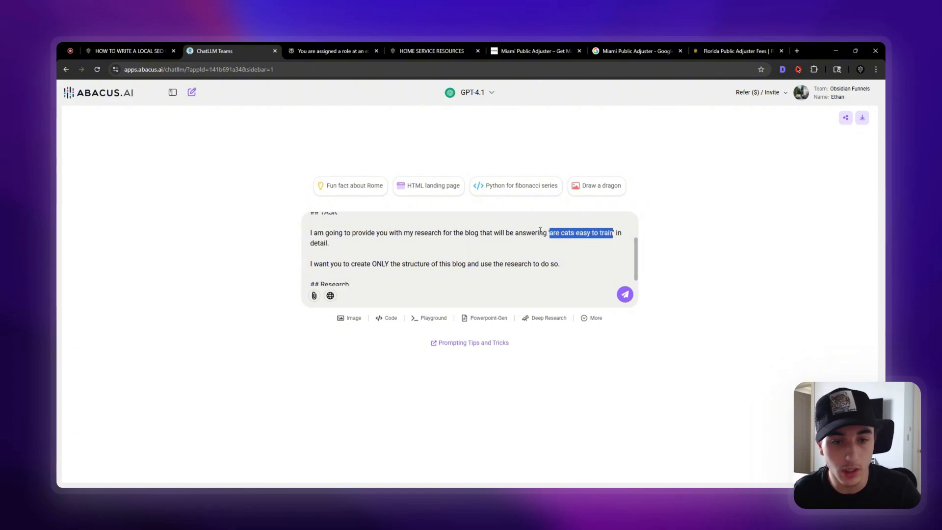
key(ctrl+Tab)
scroll(499, 214, up, 15)
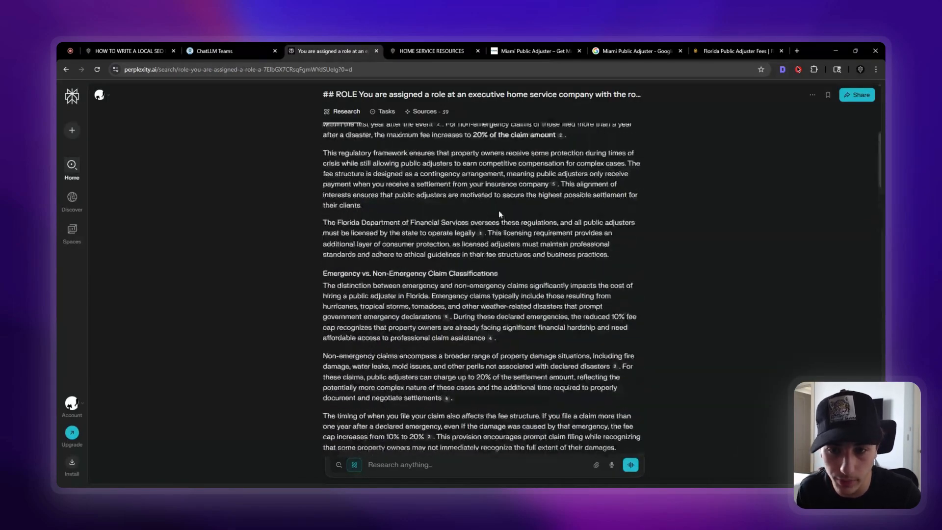
scroll(498, 214, up, 8)
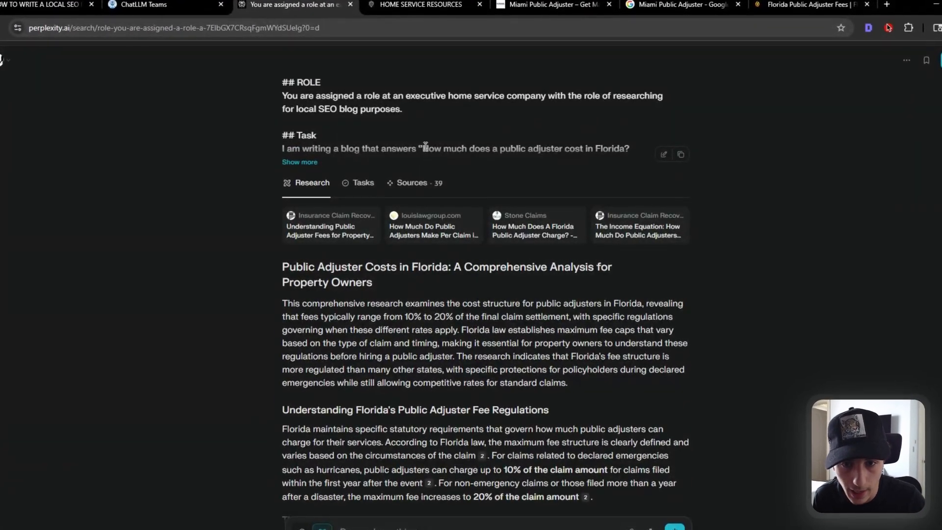
drag(425, 147, 624, 149)
key(ctrl+c)
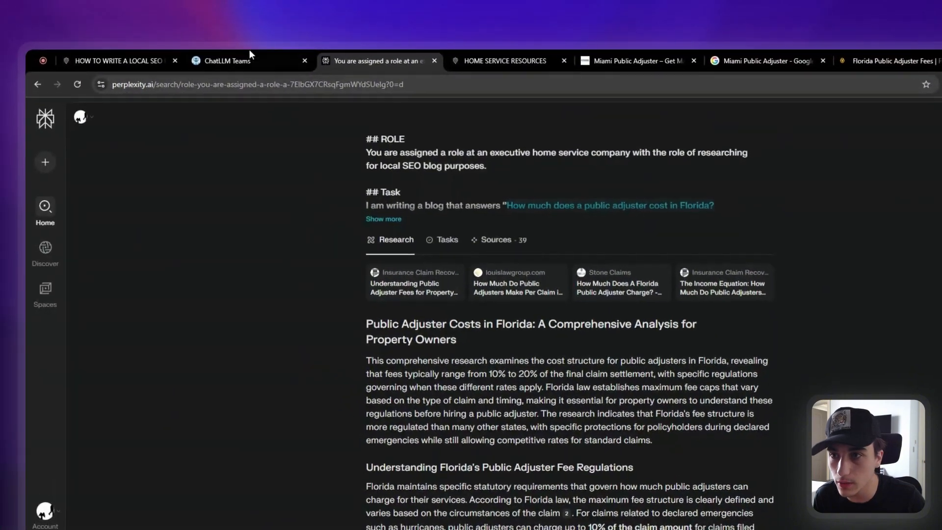
click(236, 58)
key(ctrl+v)
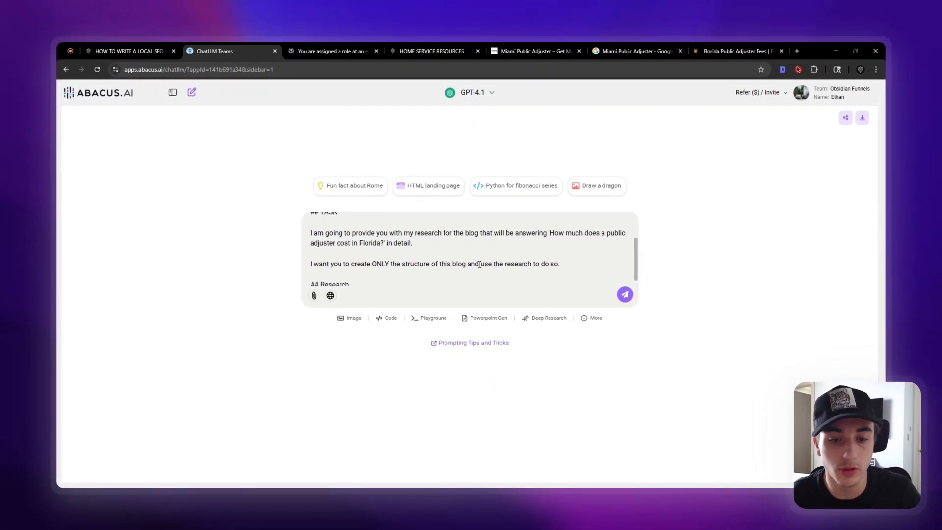
Copy the full Perplexity research report under the prompt's Research heading in ChatLLM and send the message
scroll(544, 268, down, 1)
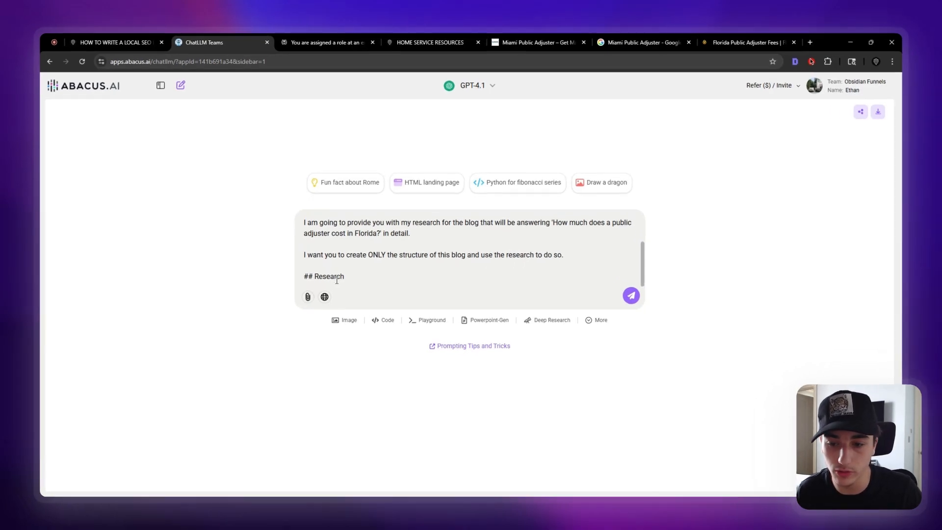
click(386, 276)
key(shift+Return)
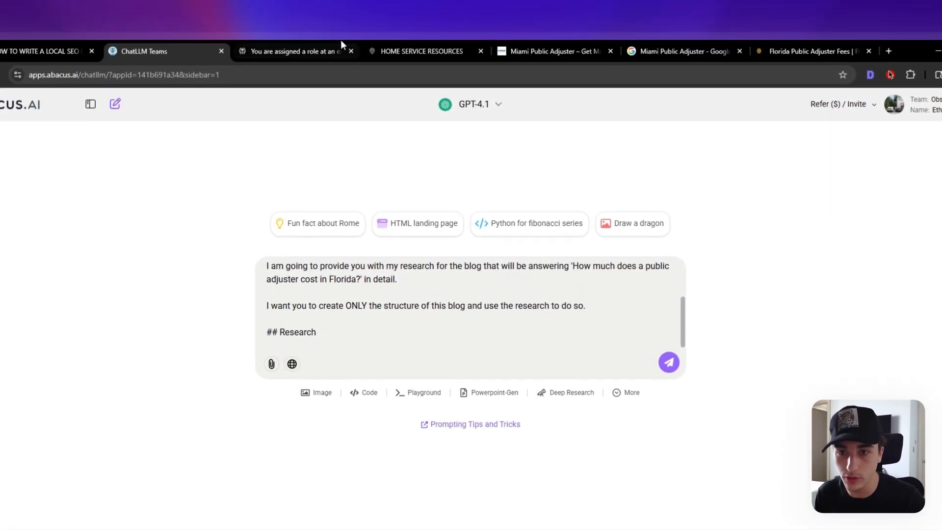
click(340, 41)
drag(294, 320, 614, 279)
scroll(592, 376, down, 20)
scroll(555, 356, down, 15)
key(ctrl+c)
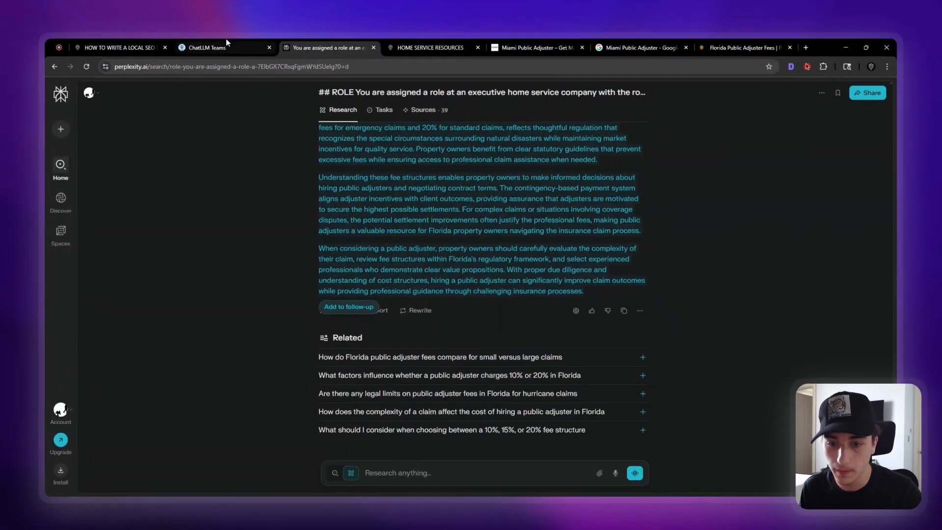
click(147, 21)
key(ctrl+v)
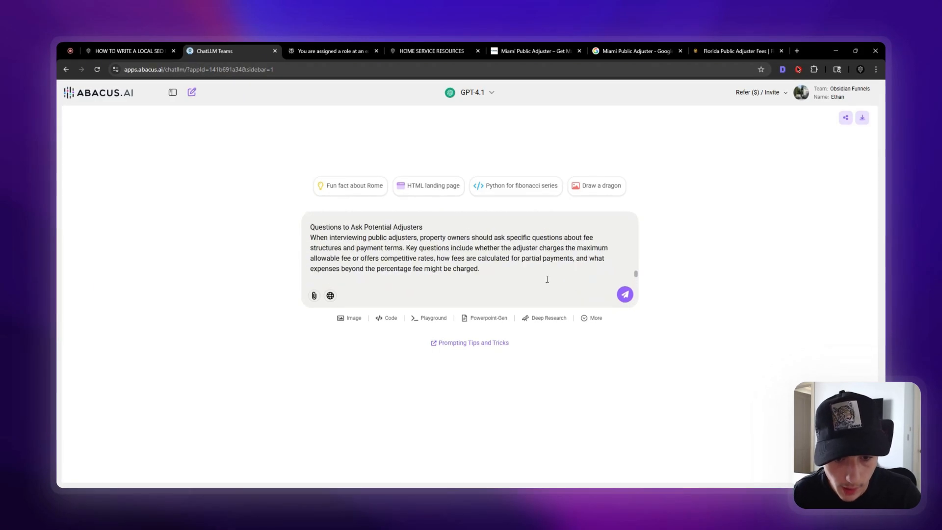
scroll(547, 280, up, 5)
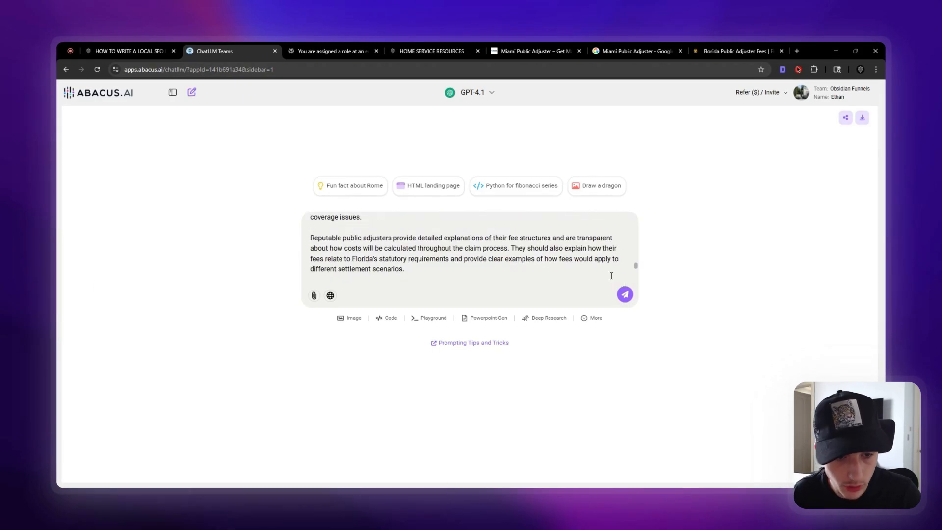
click(625, 295)
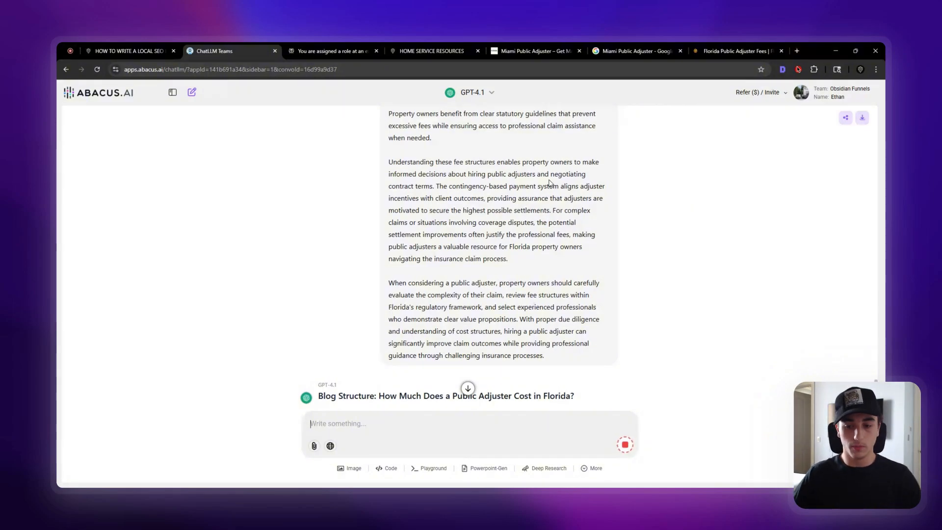
Read through the generated blog structure on Florida public adjuster costs, from its title to the conclusion
scroll(498, 253, down, 5)
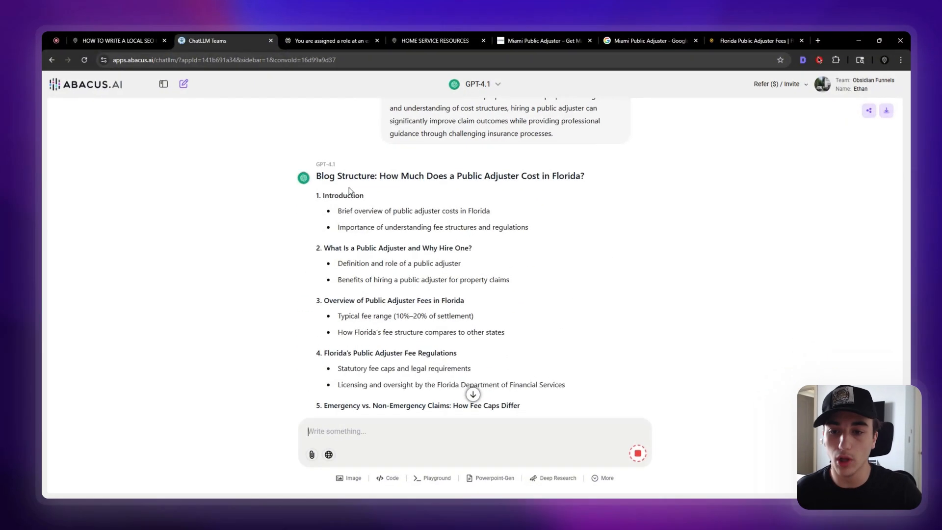
drag(359, 180, 578, 185)
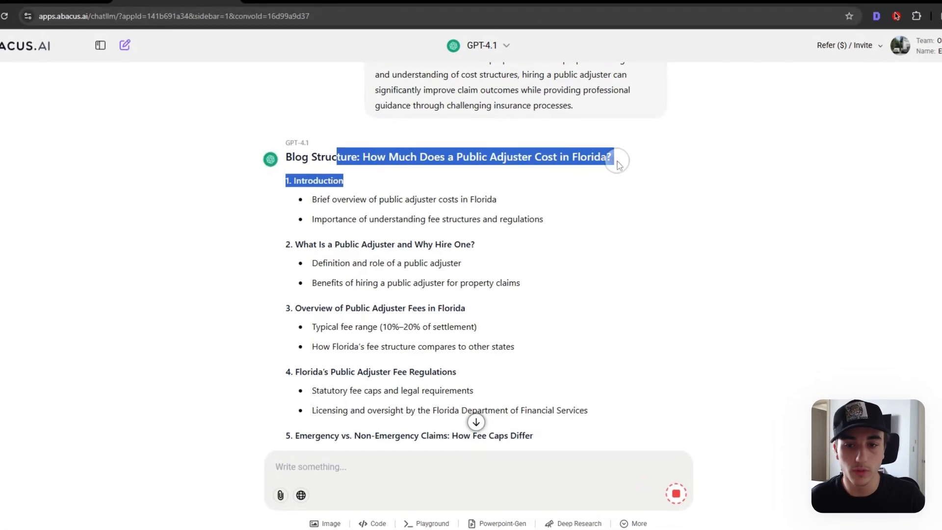
click(557, 182)
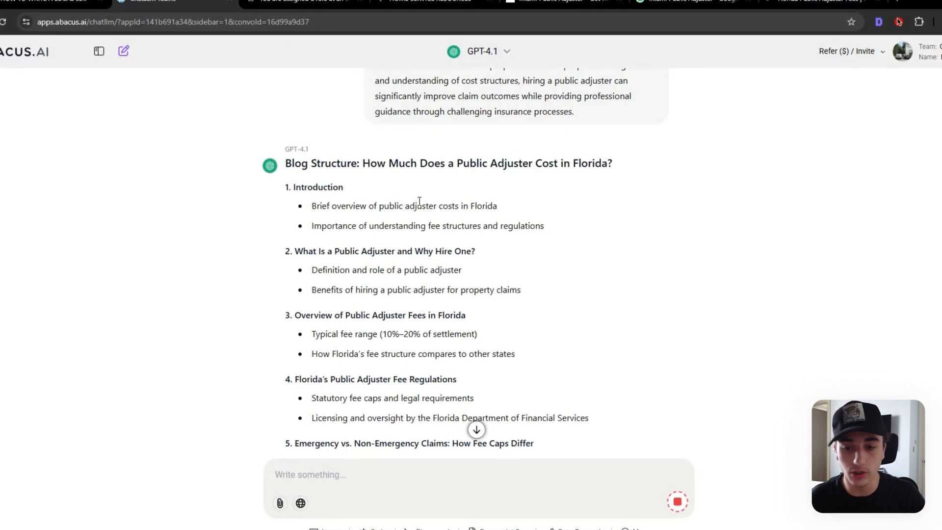
drag(336, 252, 496, 252)
click(495, 255)
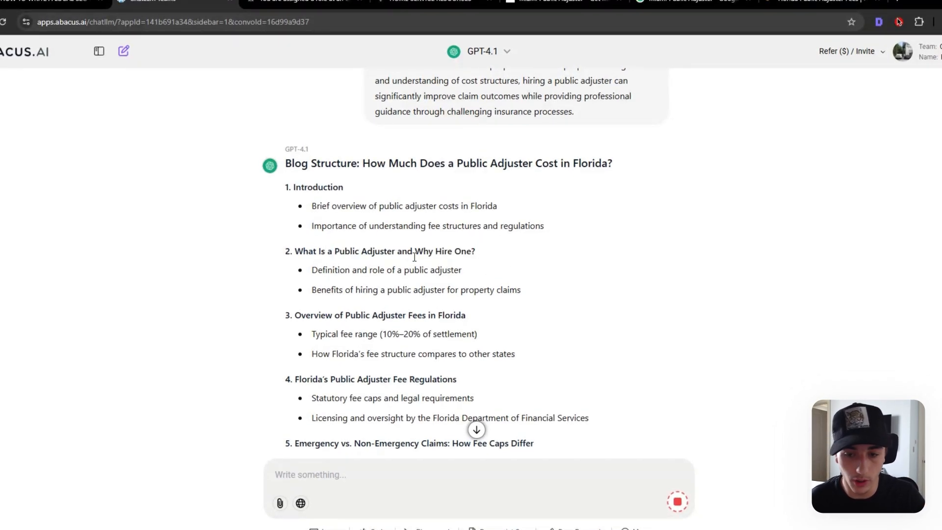
scroll(481, 262, down, 7)
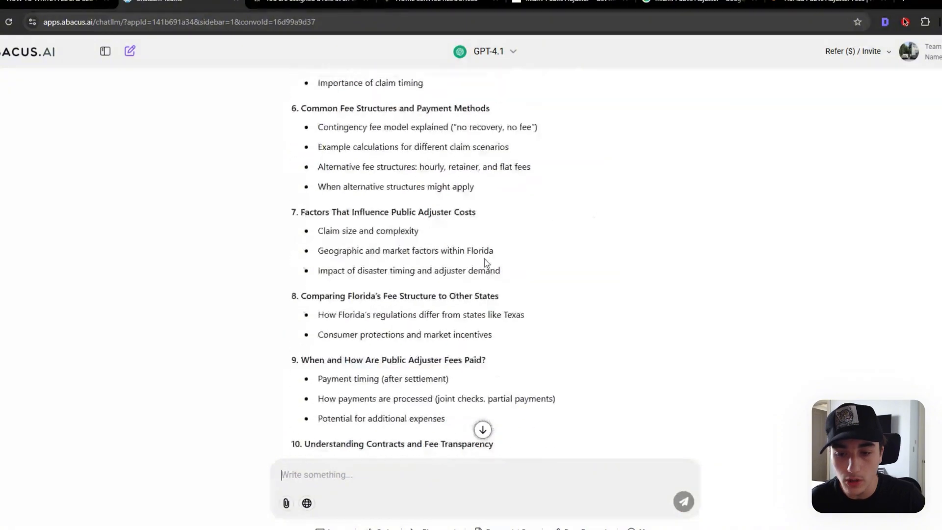
scroll(484, 259, down, 8)
drag(546, 351, 301, 200)
scroll(343, 204, up, 15)
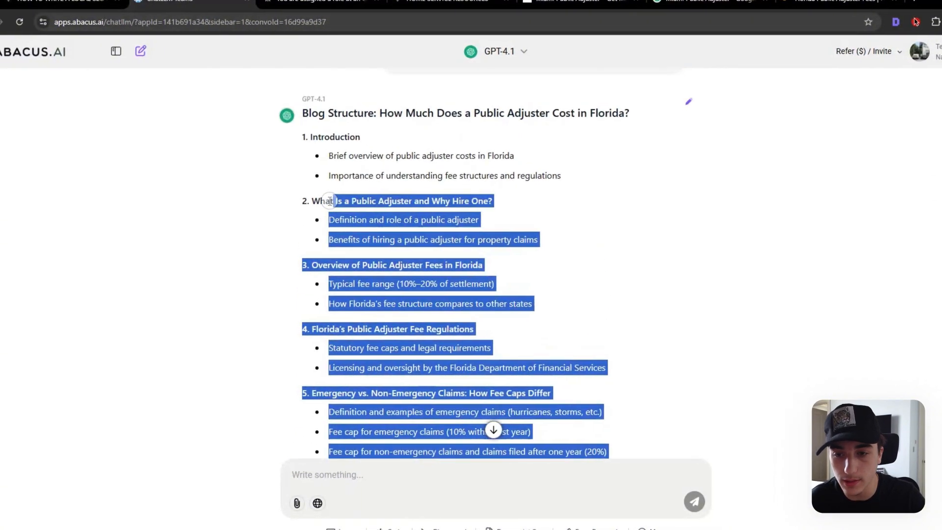
scroll(330, 201, up, 1)
click(300, 198)
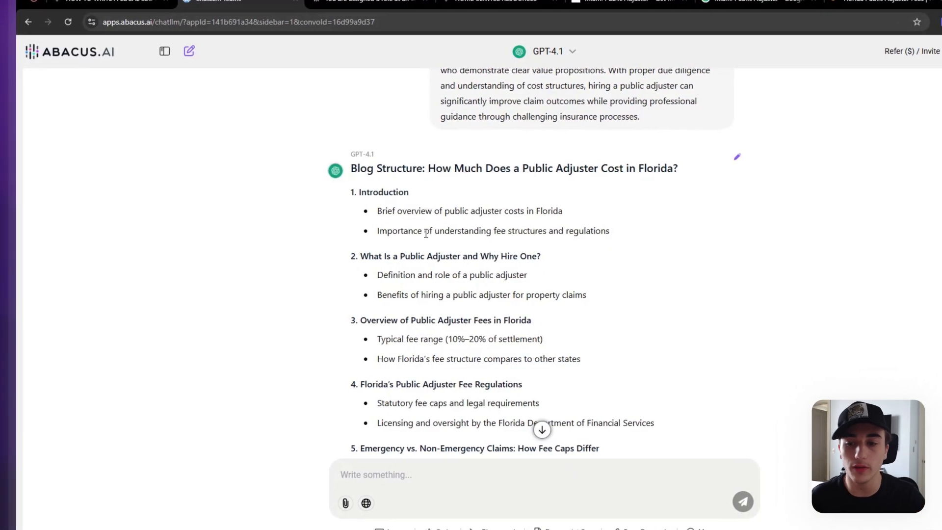
drag(351, 201, 620, 343)
scroll(490, 257, down, 15)
scroll(557, 285, down, 3)
click(619, 343)
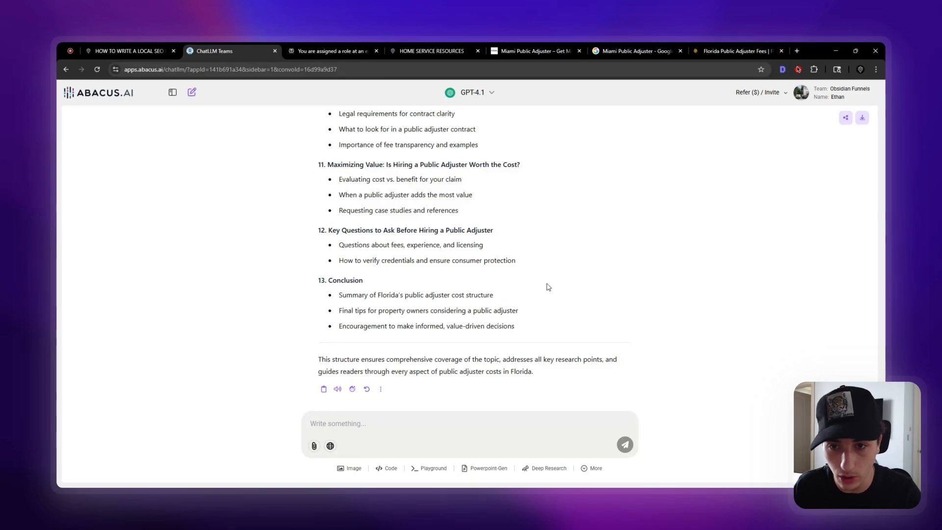
Go over the outline's sections again, from the introduction to how adjuster fees are paid
scroll(538, 275, up, 4)
scroll(526, 258, up, 4)
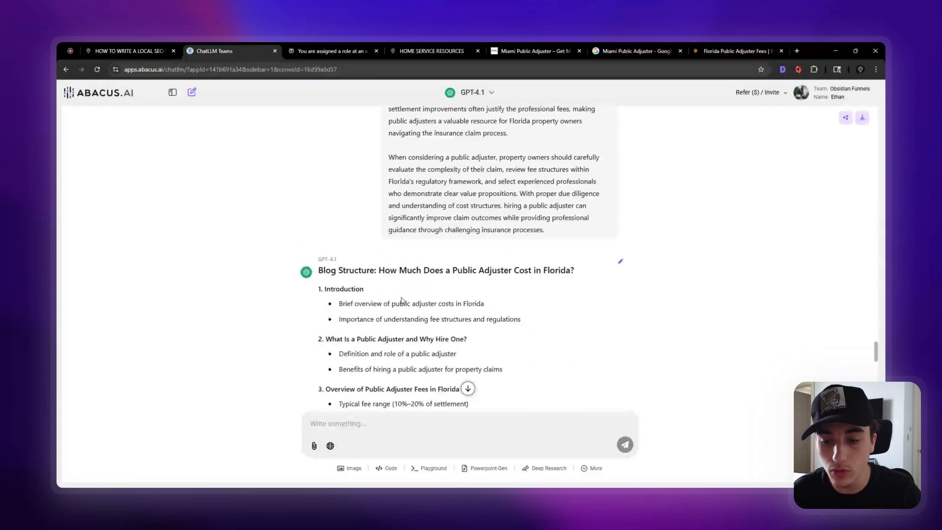
scroll(343, 362, down, 2)
drag(318, 213, 549, 186)
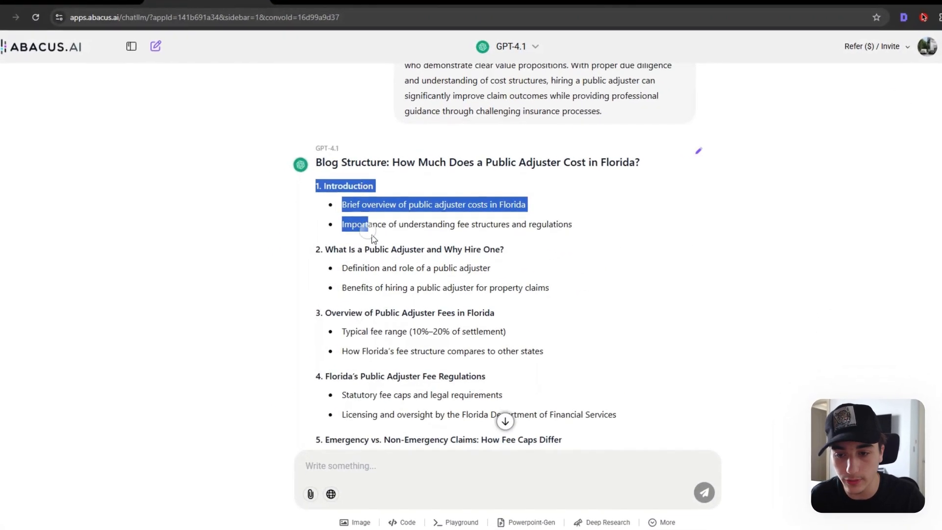
scroll(393, 246, down, 3)
click(534, 205)
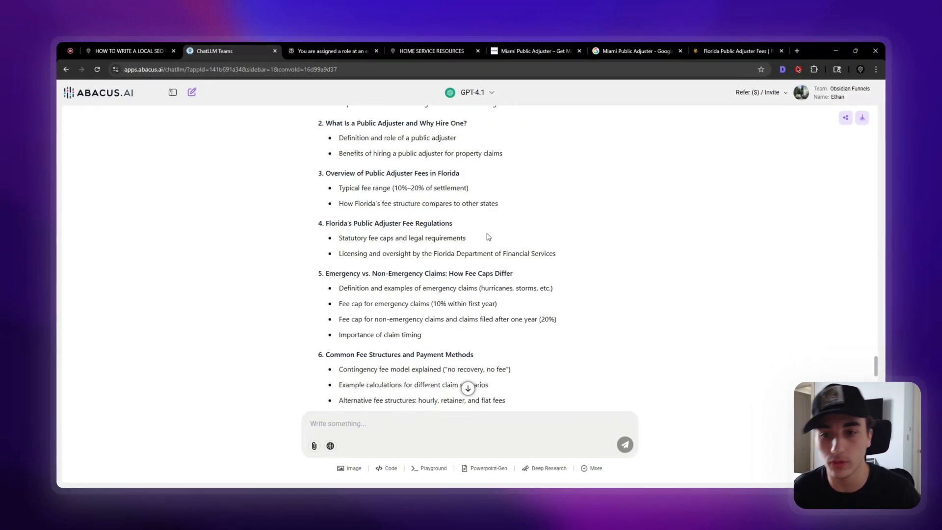
scroll(504, 249, up, 1)
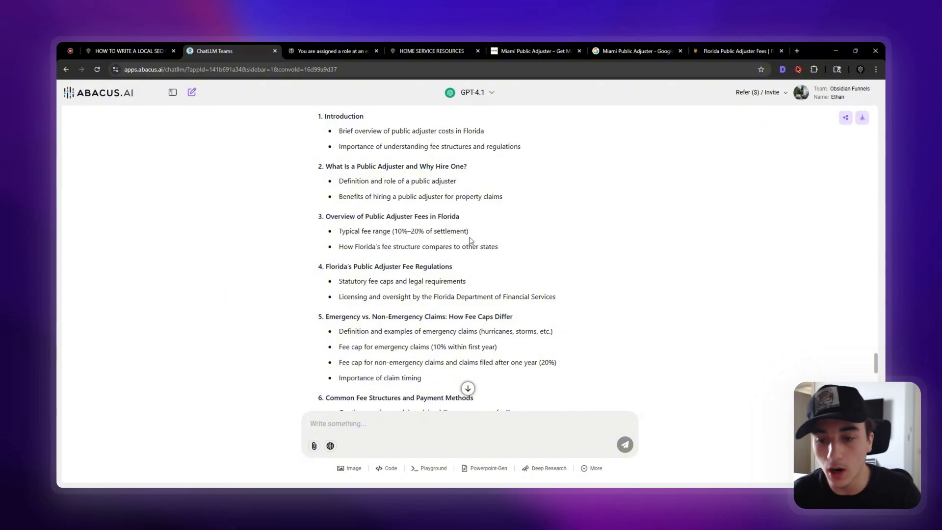
scroll(481, 239, down, 5)
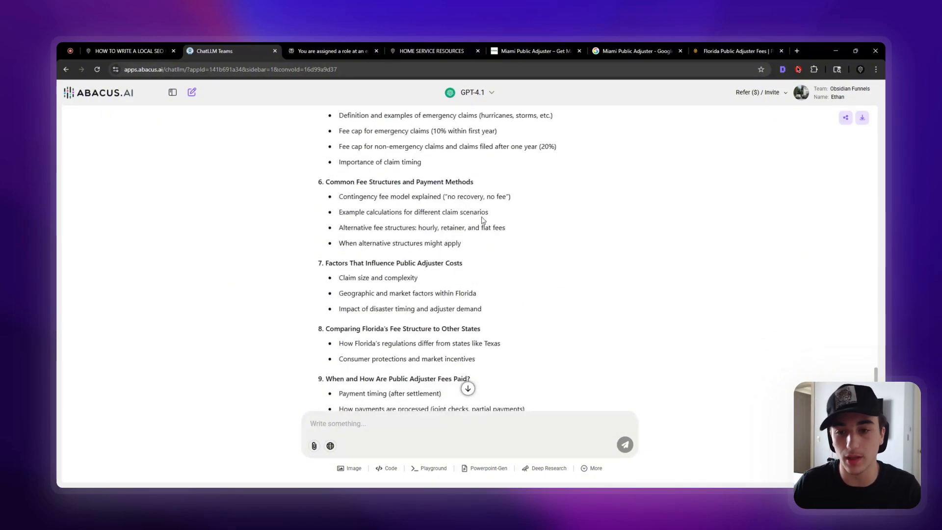
Copy the entire Step 4 copywriting prompt from the local SEO guide into the ChatLLM message field
click(143, 48)
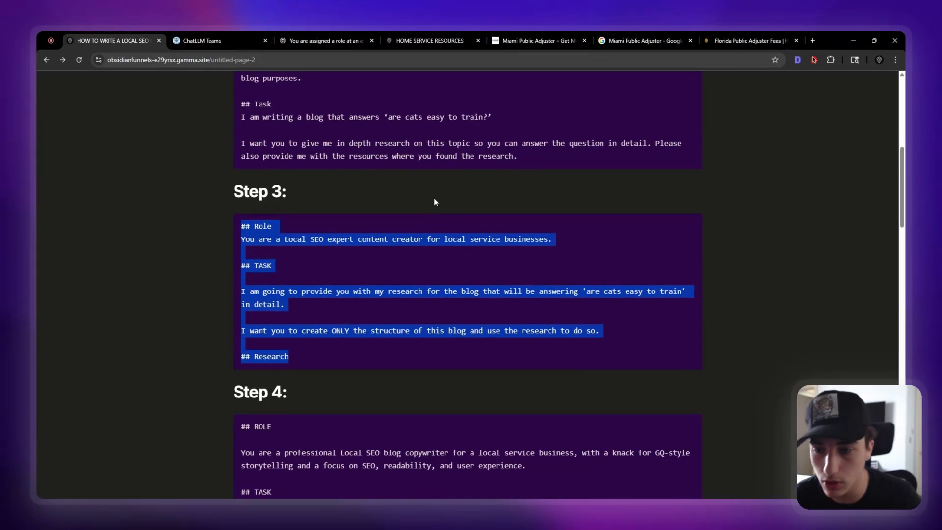
click(417, 213)
scroll(370, 235, down, 4)
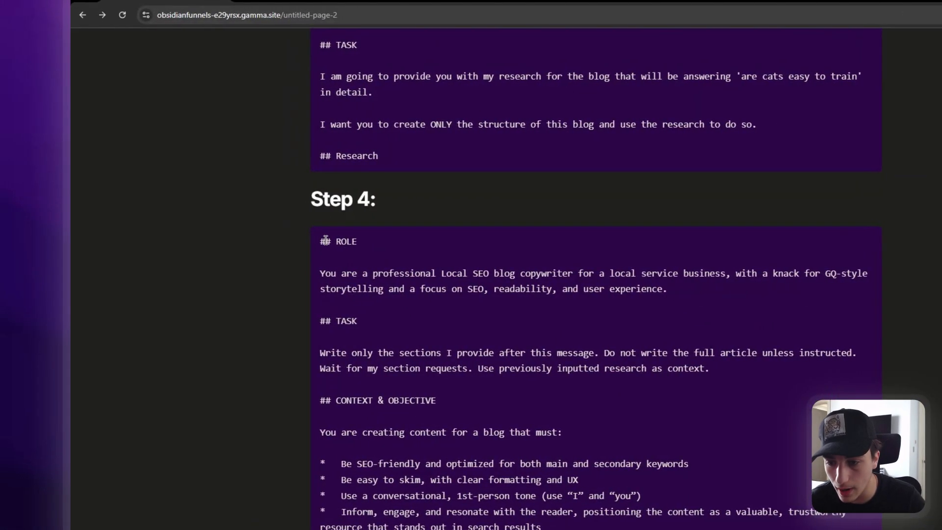
drag(221, 241, 480, 304)
scroll(480, 305, down, 1)
drag(582, 290, 670, 208)
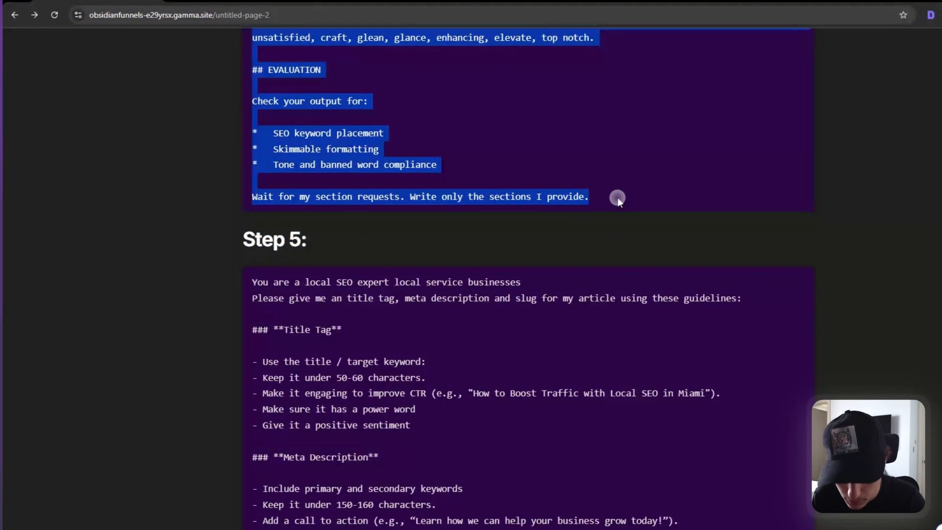
scroll(645, 197, up, 5)
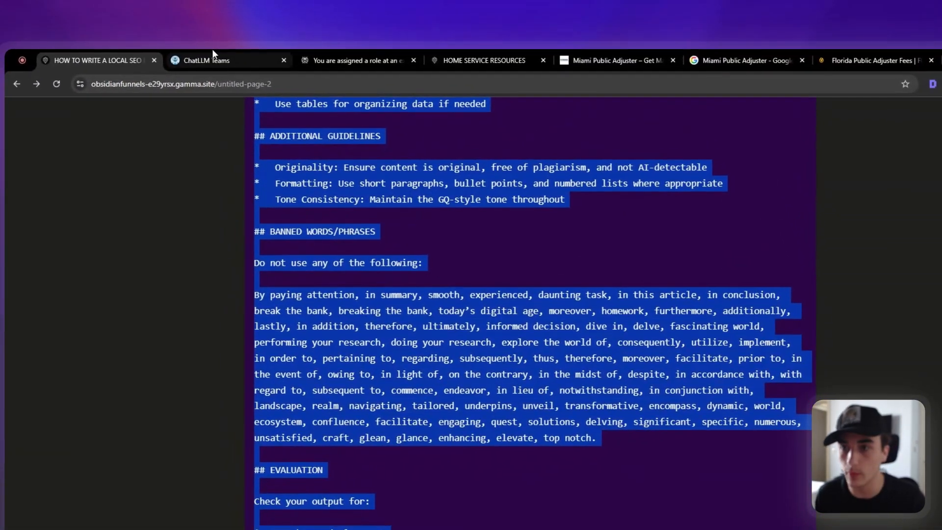
click(212, 53)
click(412, 467)
key(ctrl+v)
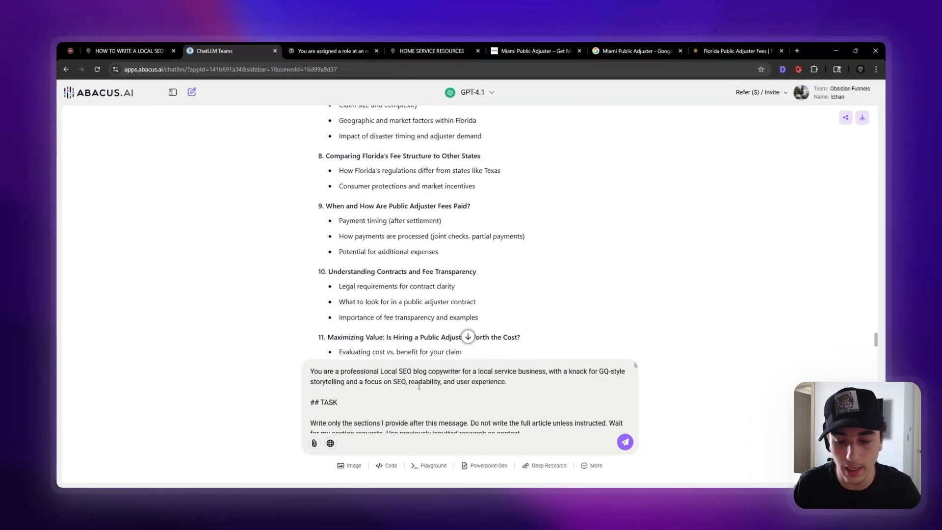
Read the Role and Task sections of the copywriting prompt in the message field
scroll(423, 385, up, 2)
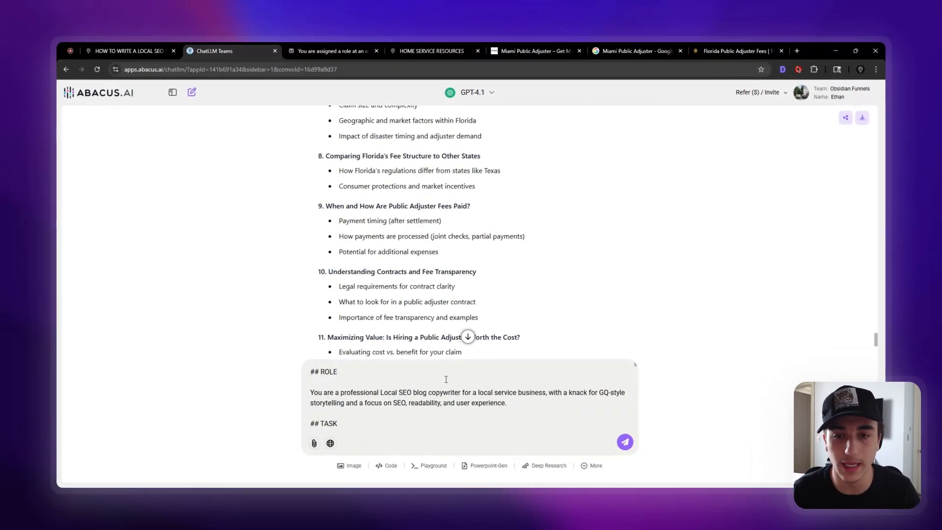
scroll(439, 254, down, 3)
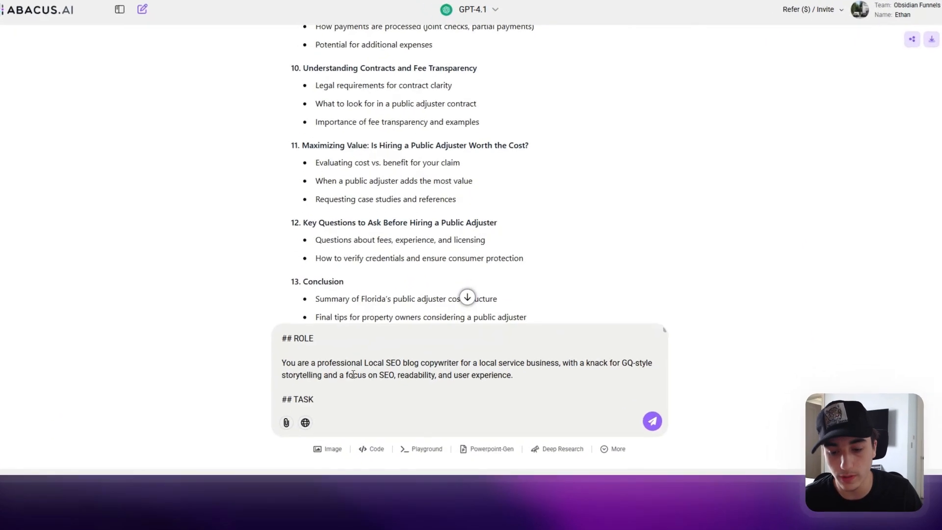
drag(364, 403, 507, 402)
click(506, 402)
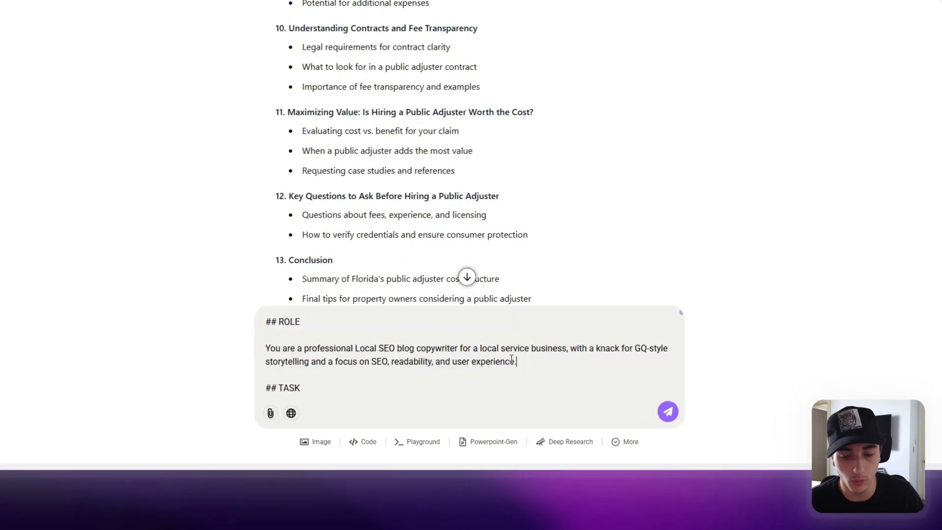
scroll(473, 346, down, 1)
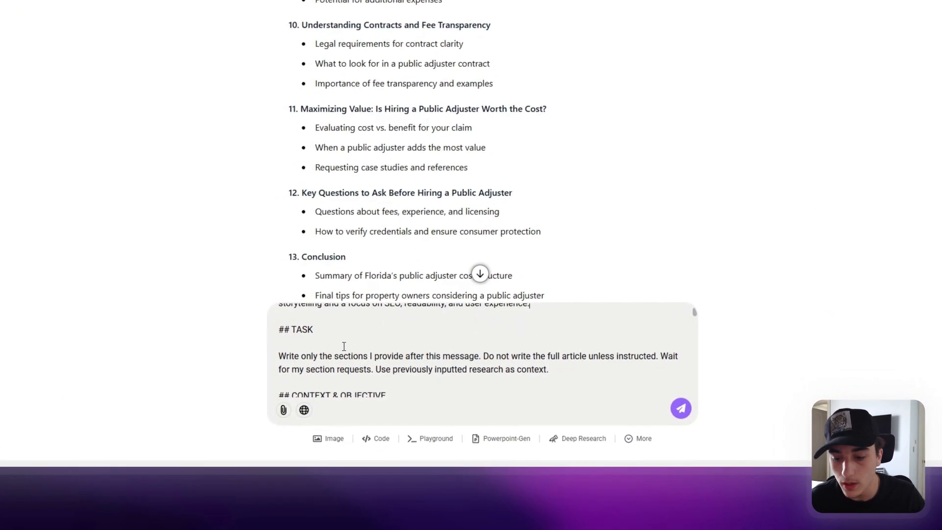
click(267, 362)
drag(318, 356, 611, 365)
click(611, 365)
drag(550, 351, 632, 361)
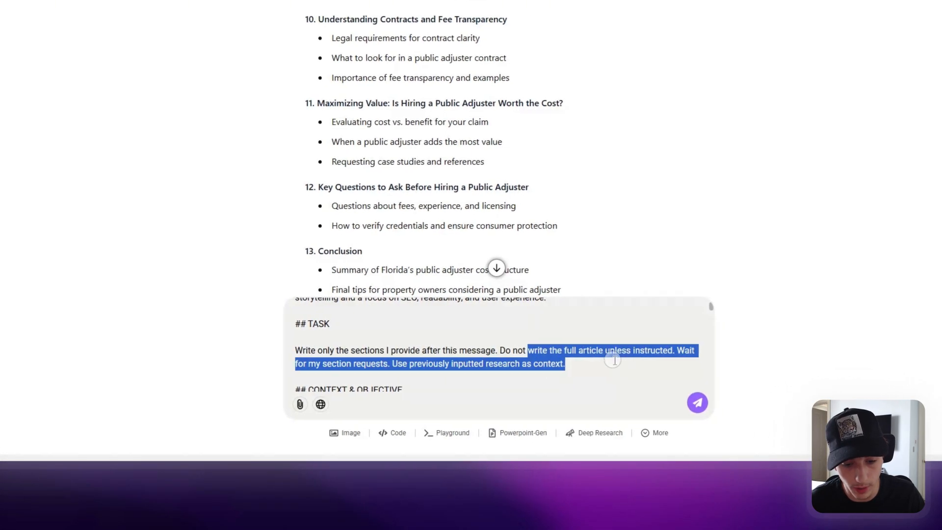
click(617, 360)
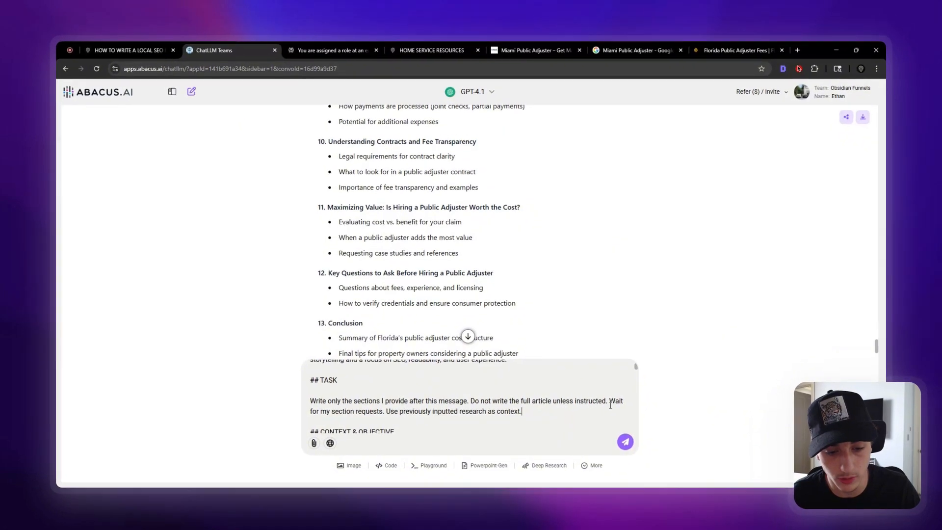
Review the rest of the copywriting prompt down to its Evaluation section, send it, and read the reply
scroll(469, 408, down, 10)
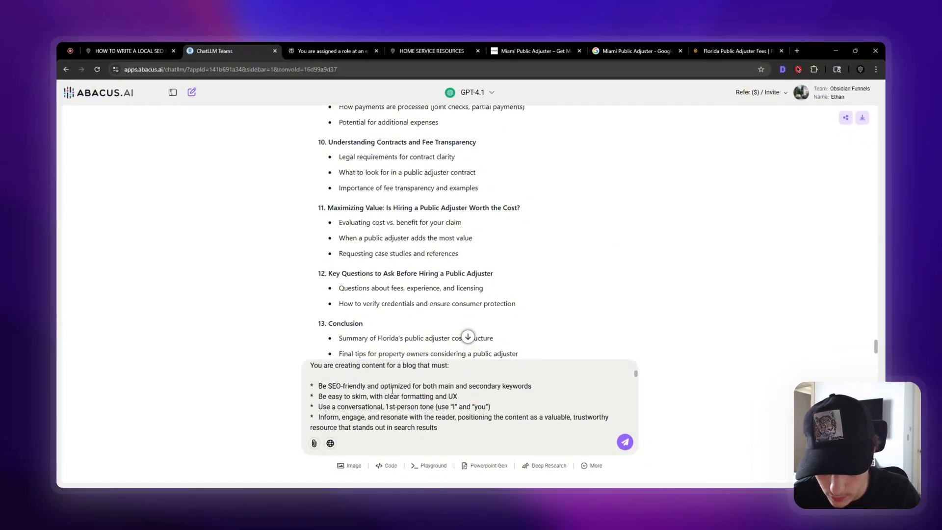
scroll(407, 377, down, 3)
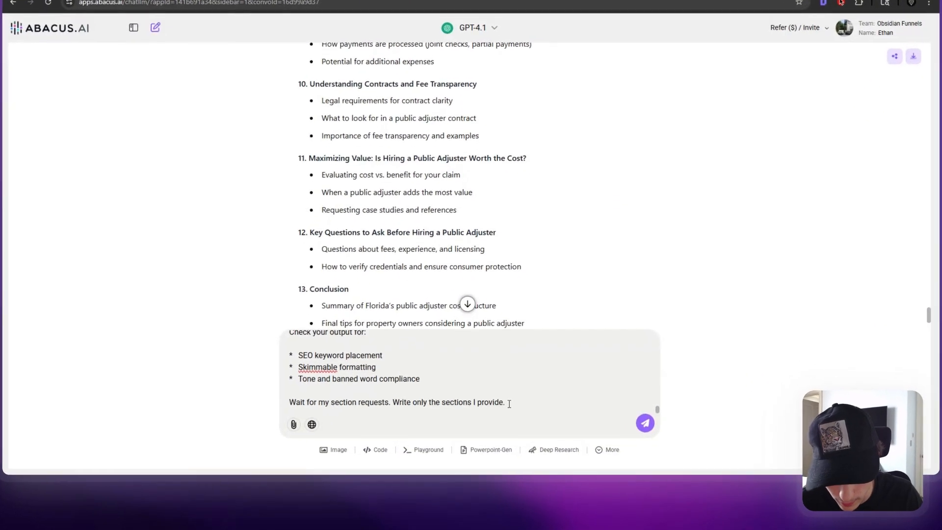
click(656, 403)
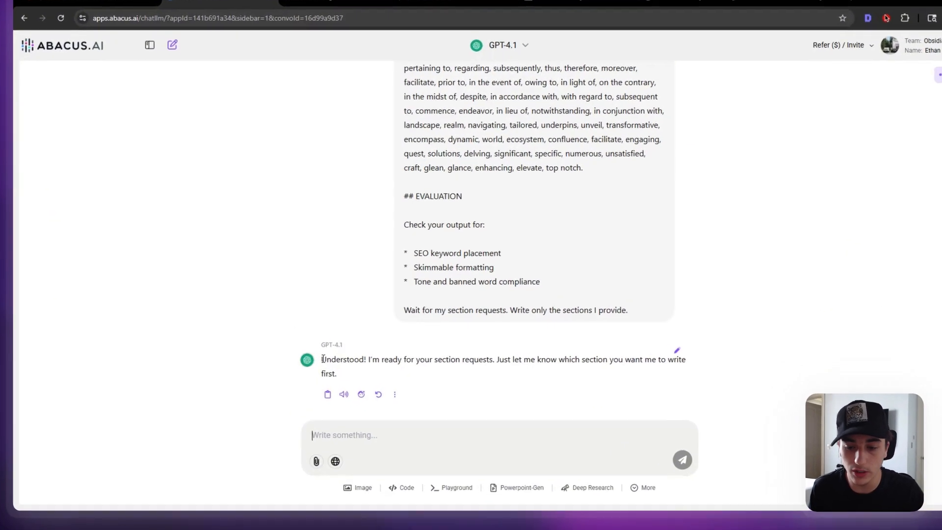
drag(319, 359, 518, 373)
click(566, 363)
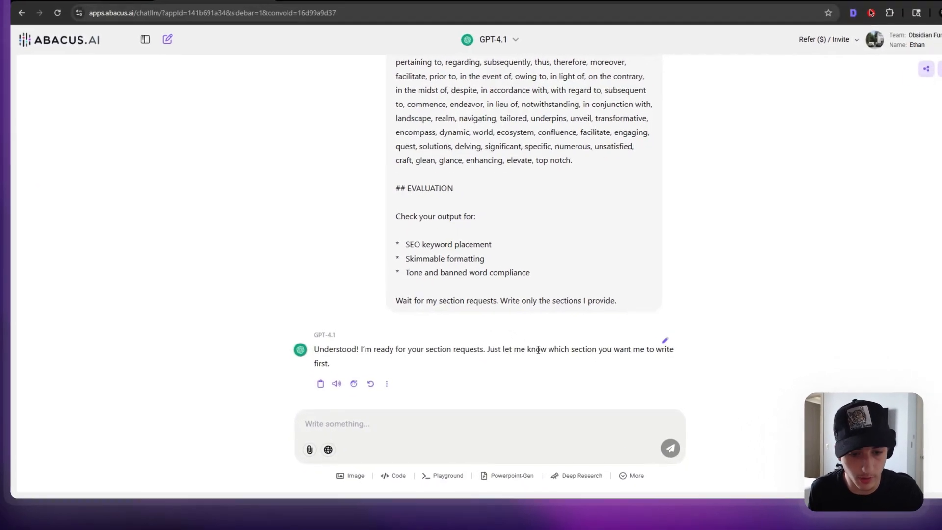
Copy outline sections 1 to 3, from Introduction to Overview of Public Adjuster Fees in Florida, into a new message and send it
scroll(481, 198, up, 10)
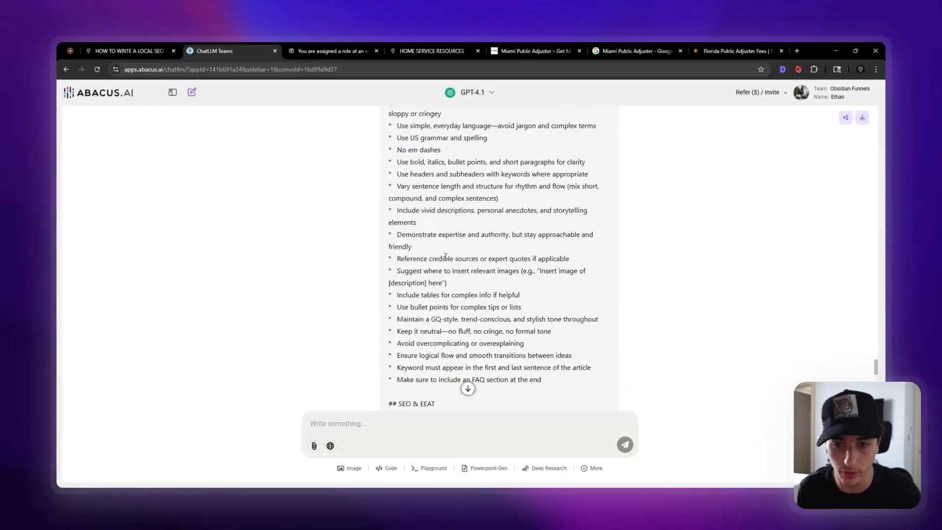
scroll(445, 257, up, 15)
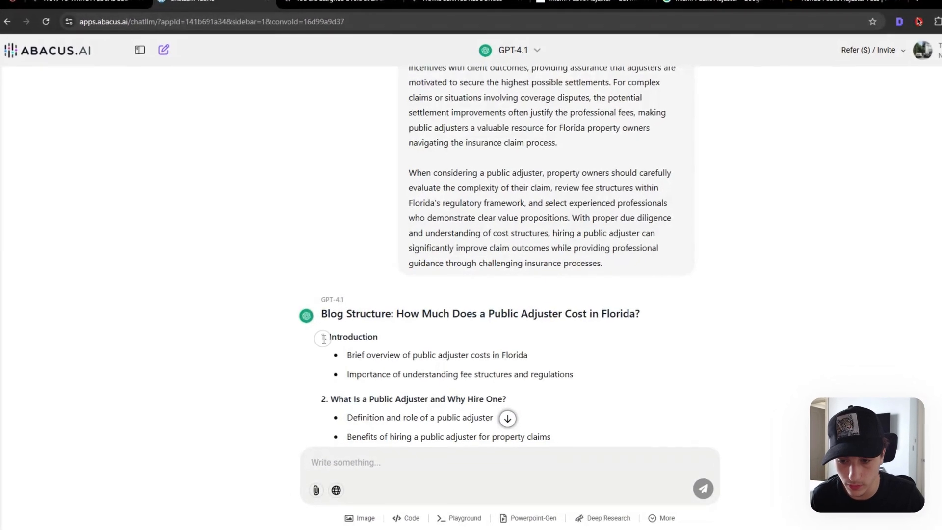
drag(318, 322, 555, 333)
scroll(489, 356, down, 3)
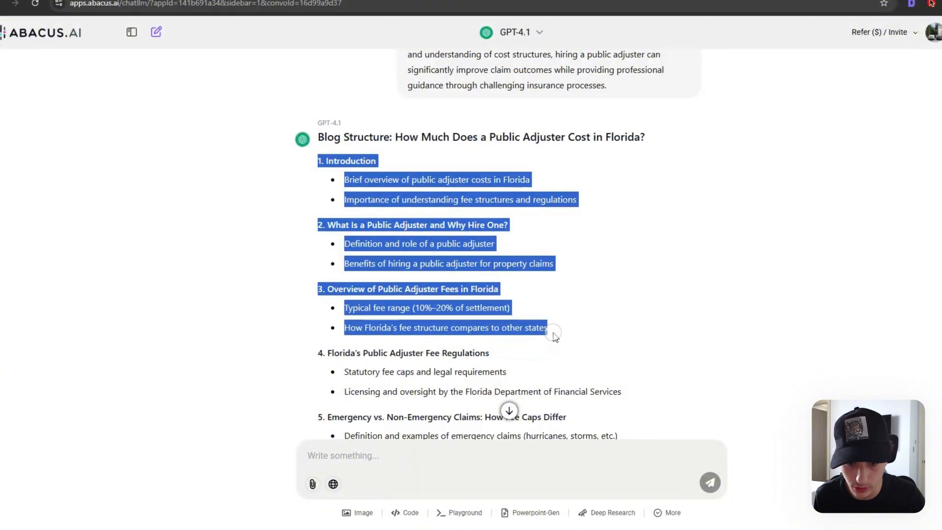
key(ctrl+c)
click(388, 452)
key(ctrl+v)
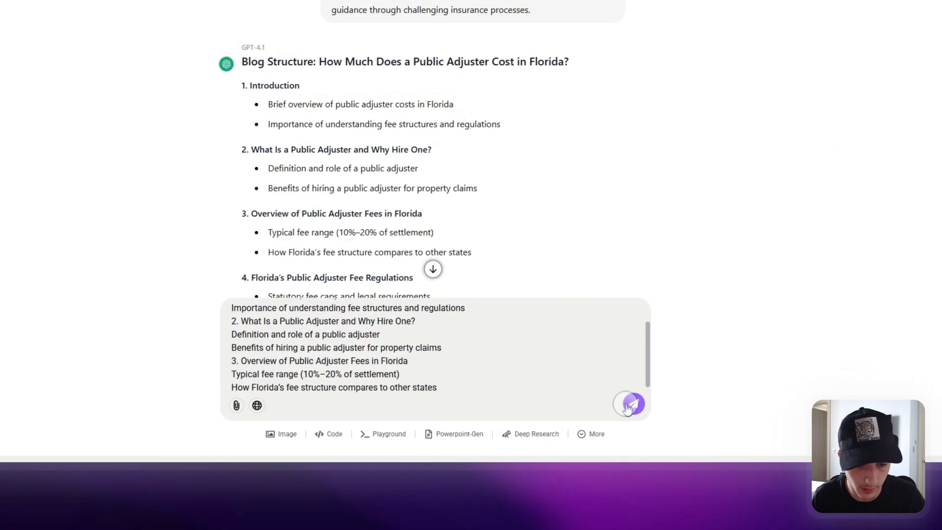
click(631, 405)
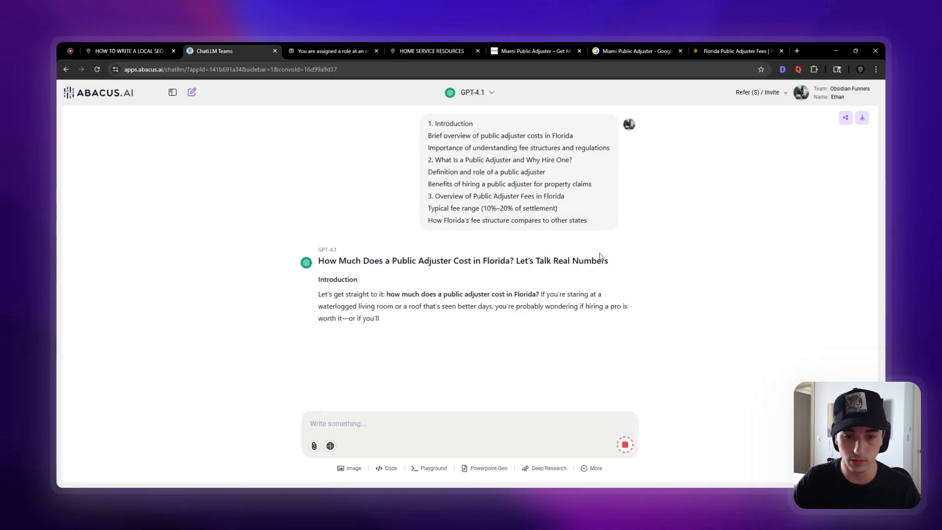
Check the em dash rule in the Writing Style & Format section of the sent copywriting prompt
scroll(489, 321, up, 10)
scroll(480, 307, up, 3)
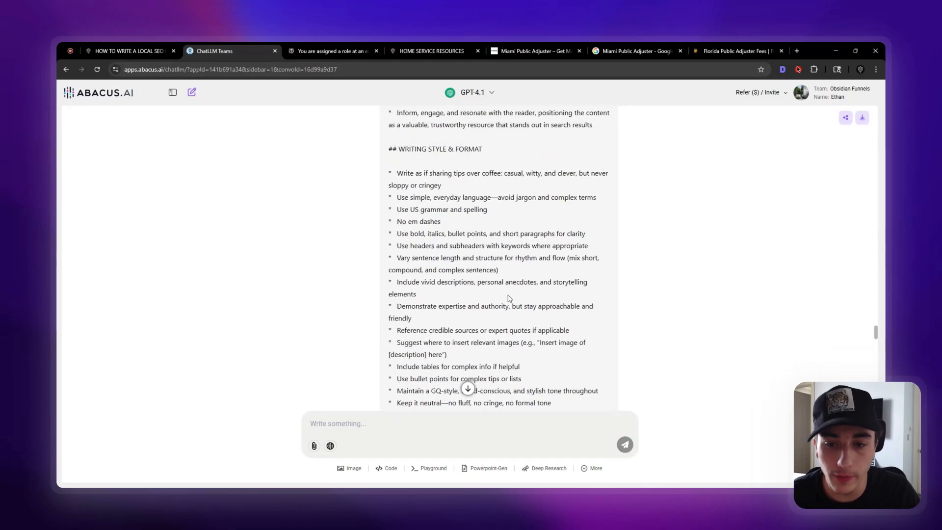
drag(397, 244, 442, 244)
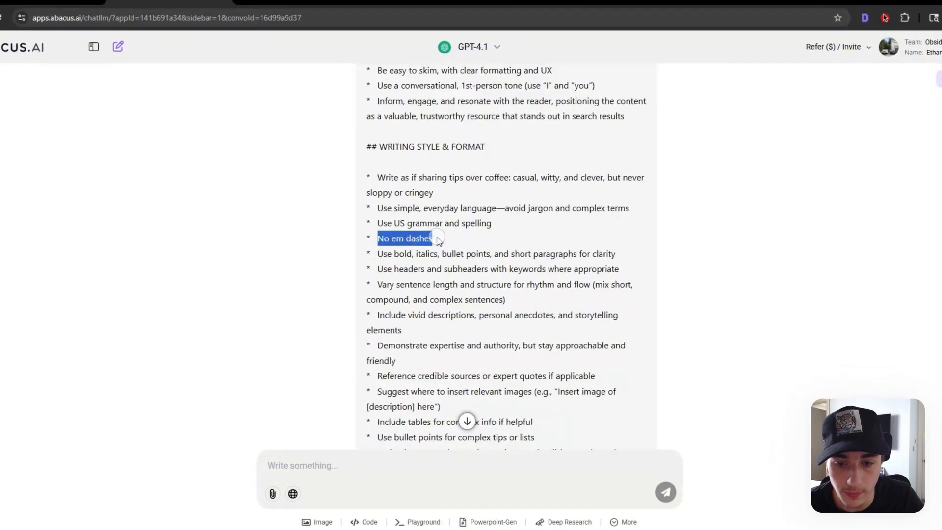
click(446, 246)
scroll(444, 235, down, 7)
scroll(437, 226, down, 20)
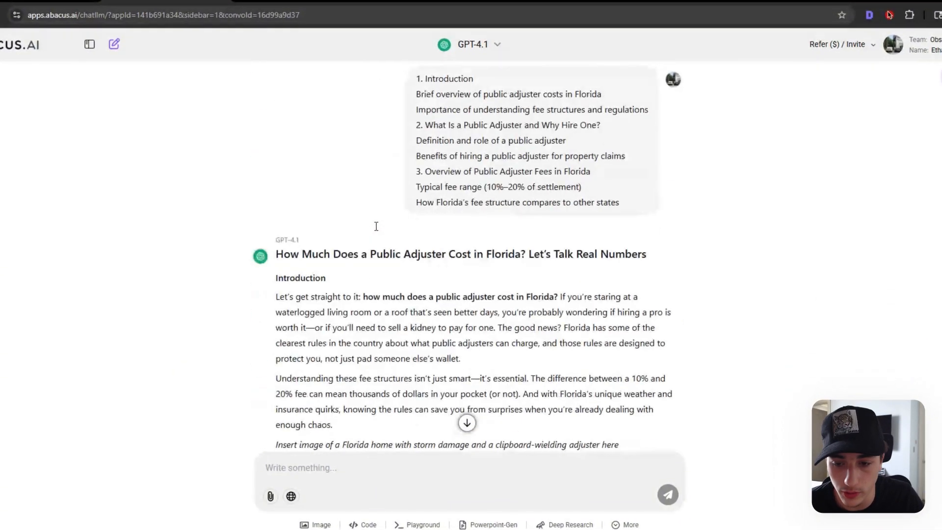
Check the generated introduction for em dashes and read its sentence on Florida's fee rules
double_click(319, 216)
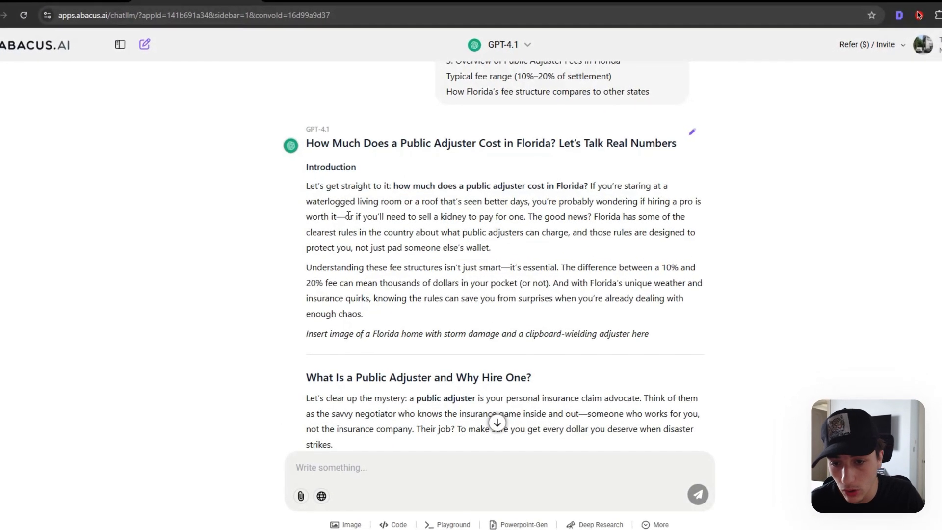
drag(347, 216, 338, 215)
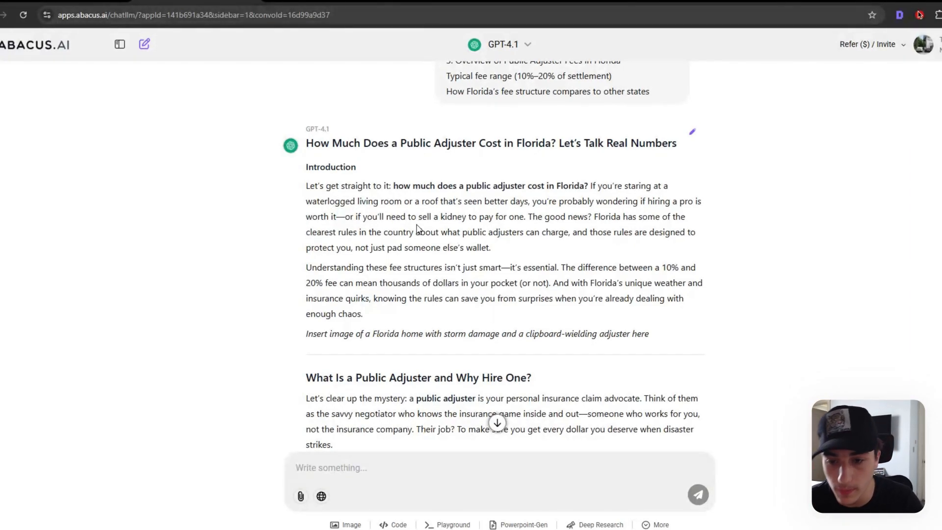
drag(363, 225, 584, 237)
click(587, 234)
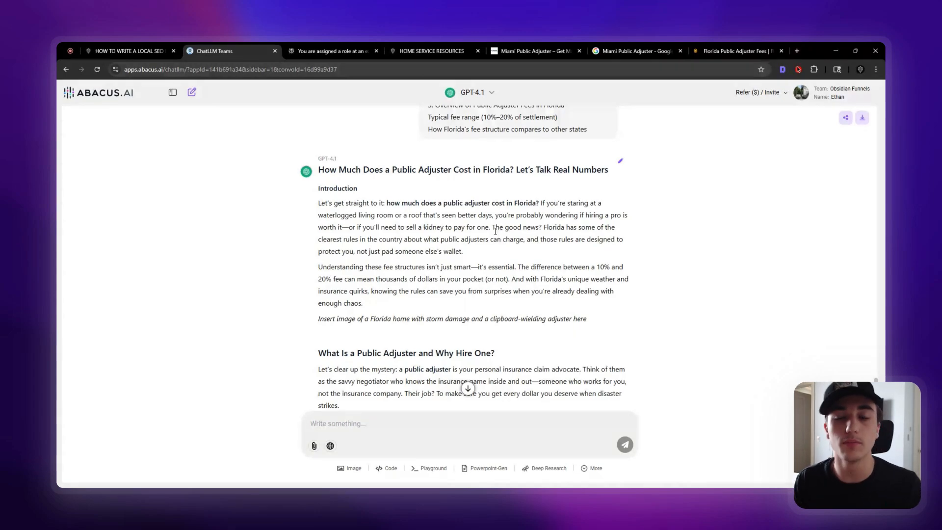
Glance over the prompt's SEO & EEAT guidelines and reread the generated introduction's opening paragraph for tone and wording
scroll(499, 236, up, 15)
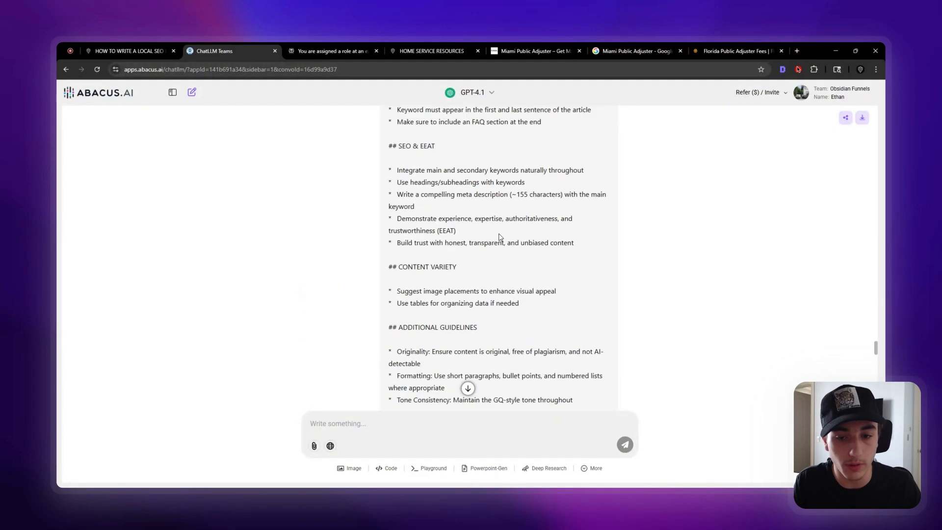
scroll(491, 237, down, 5)
scroll(490, 236, down, 15)
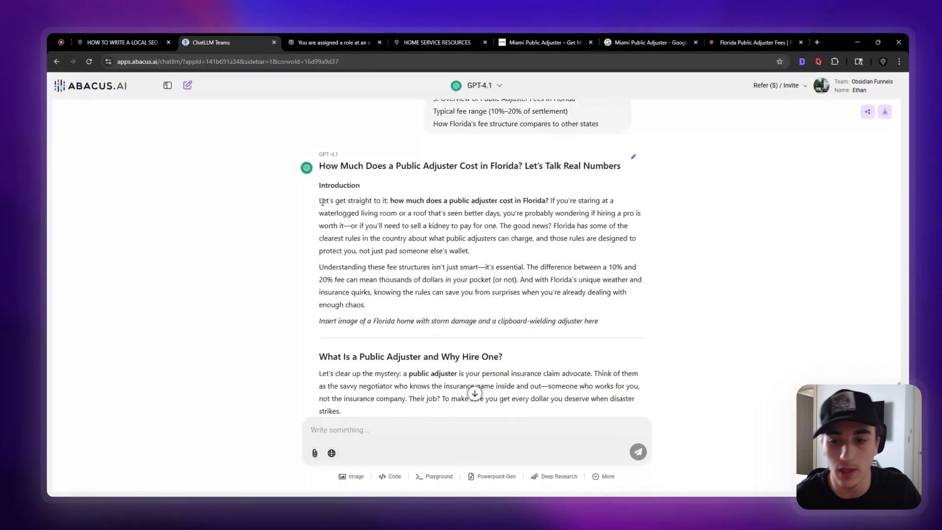
drag(322, 201, 524, 199)
click(560, 185)
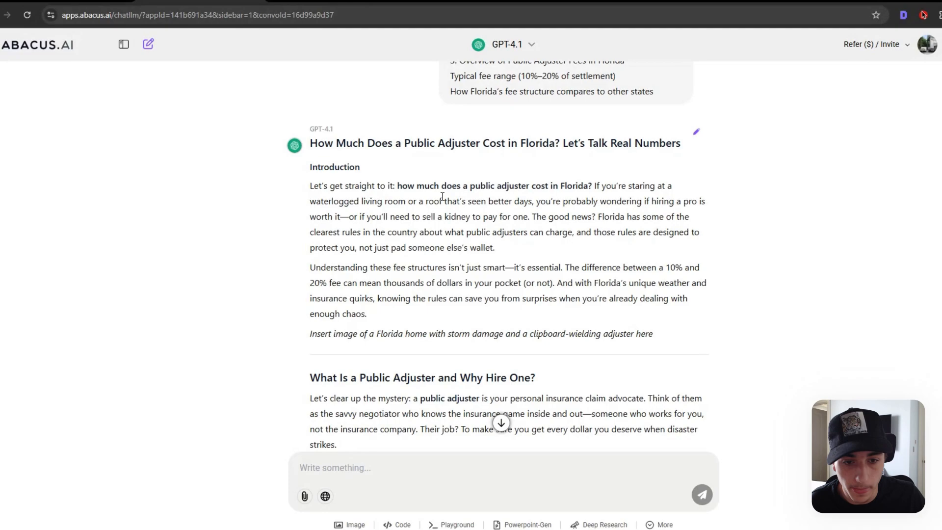
drag(461, 217, 539, 219)
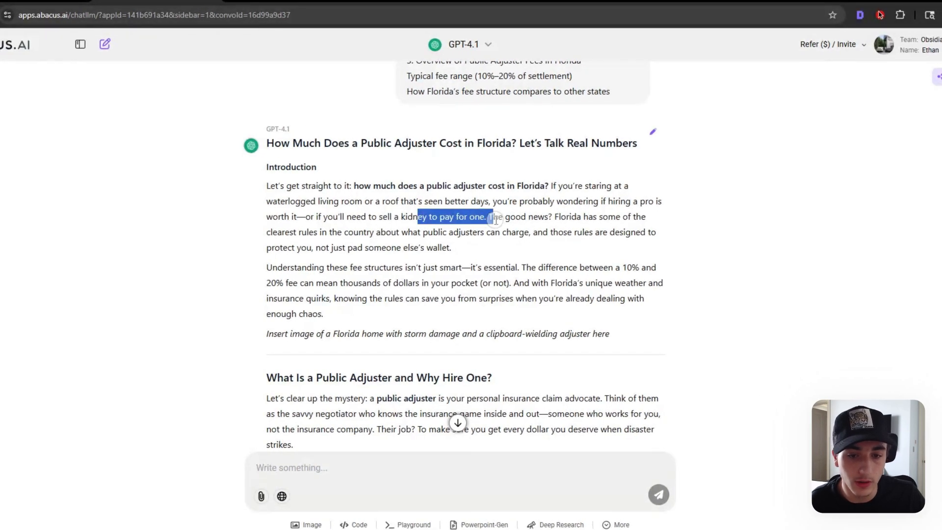
click(496, 219)
drag(306, 216, 472, 217)
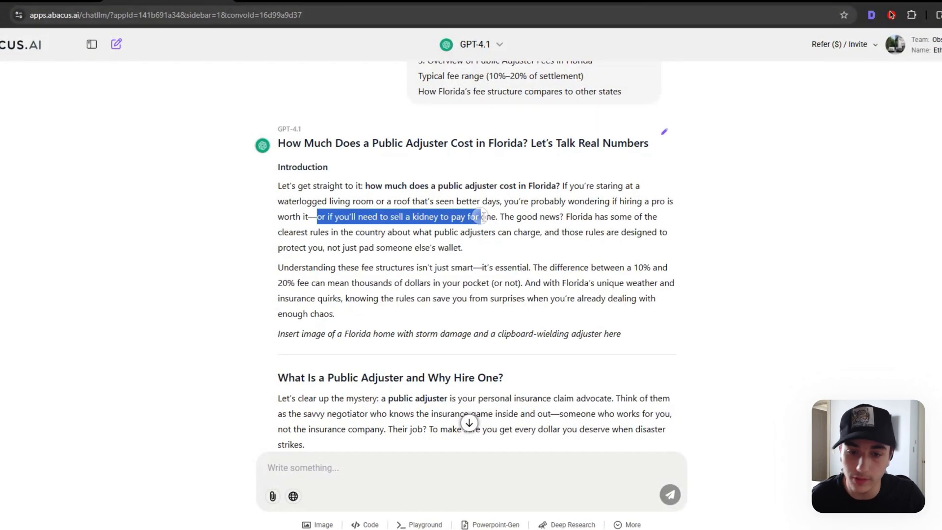
click(505, 218)
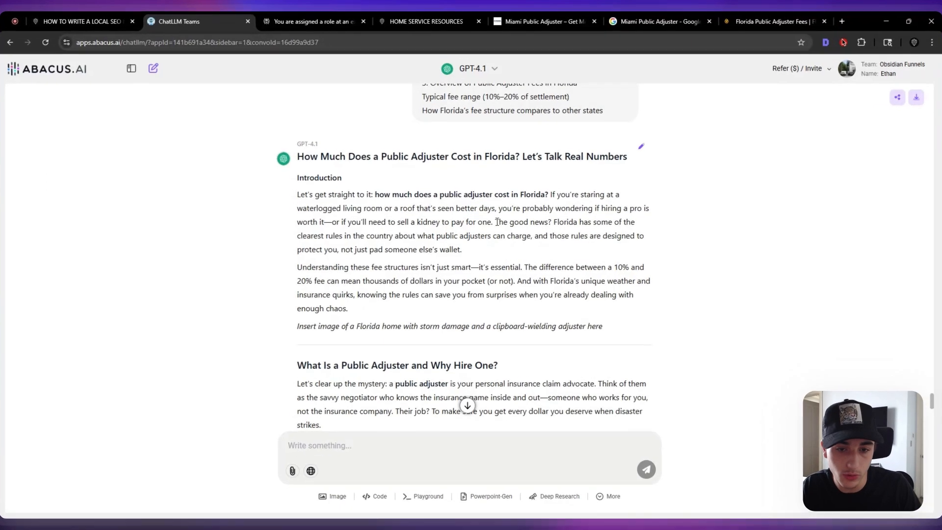
drag(492, 227, 535, 252)
click(534, 253)
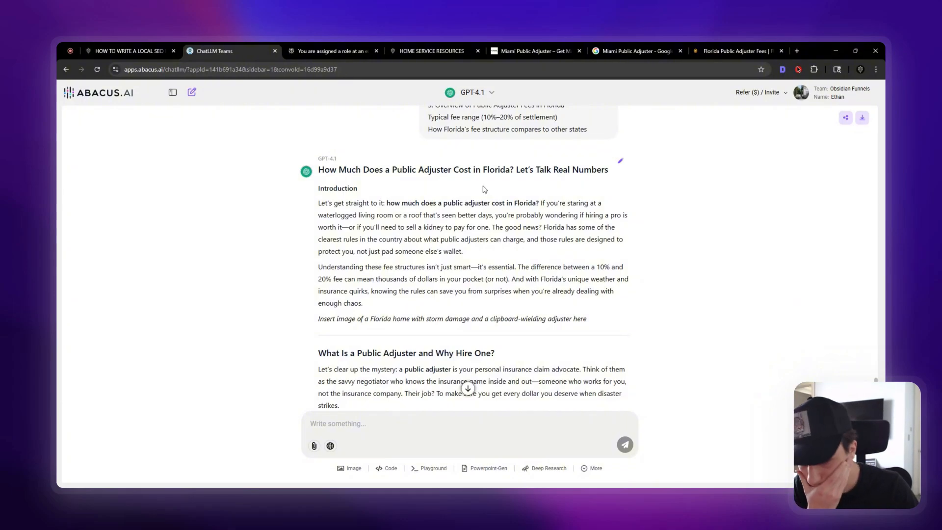
Examine the prompt's banned words list and its writing style rule about sharing tips over coffee
scroll(479, 197, down, 5)
scroll(466, 221, up, 20)
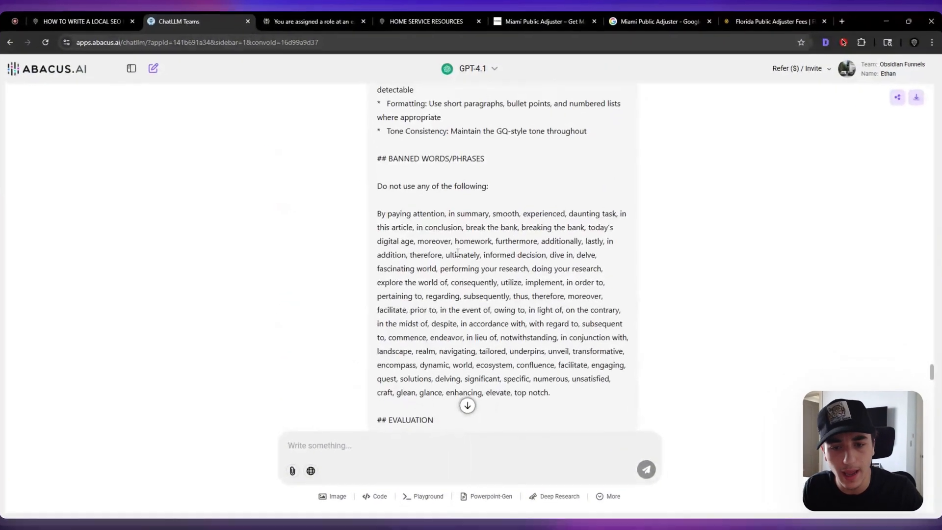
drag(377, 214, 483, 296)
click(483, 296)
scroll(442, 274, up, 3)
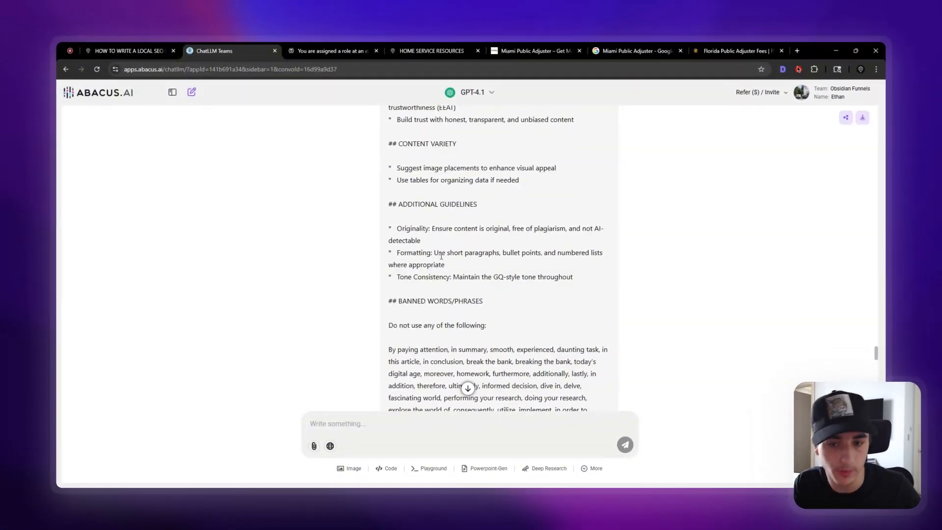
scroll(467, 238, up, 15)
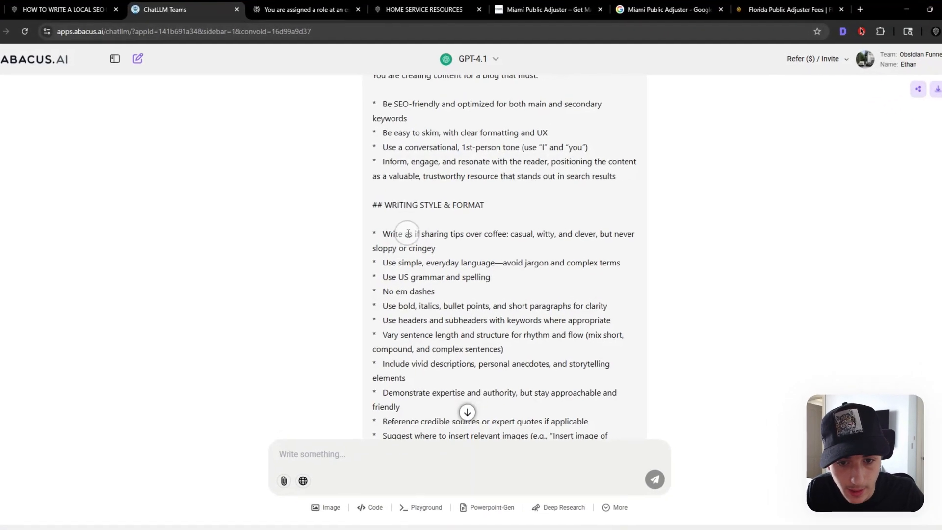
drag(408, 233, 475, 249)
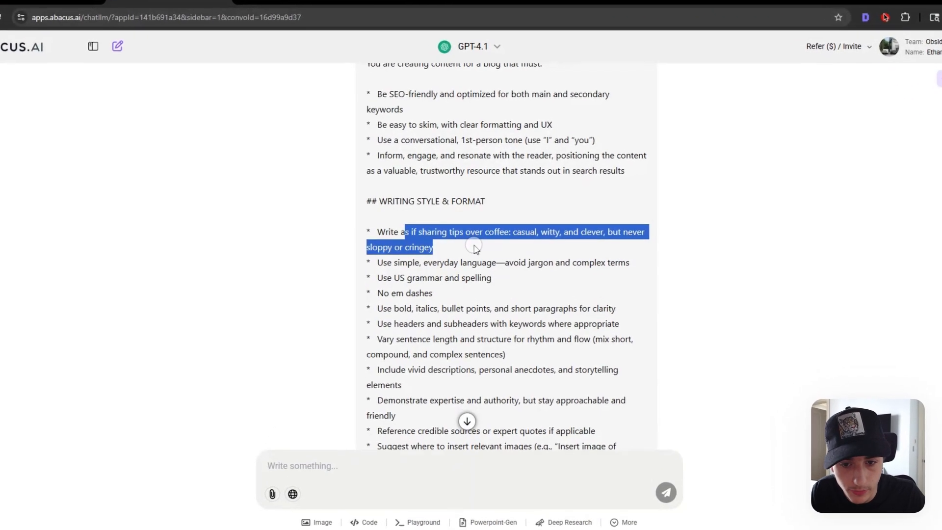
click(432, 233)
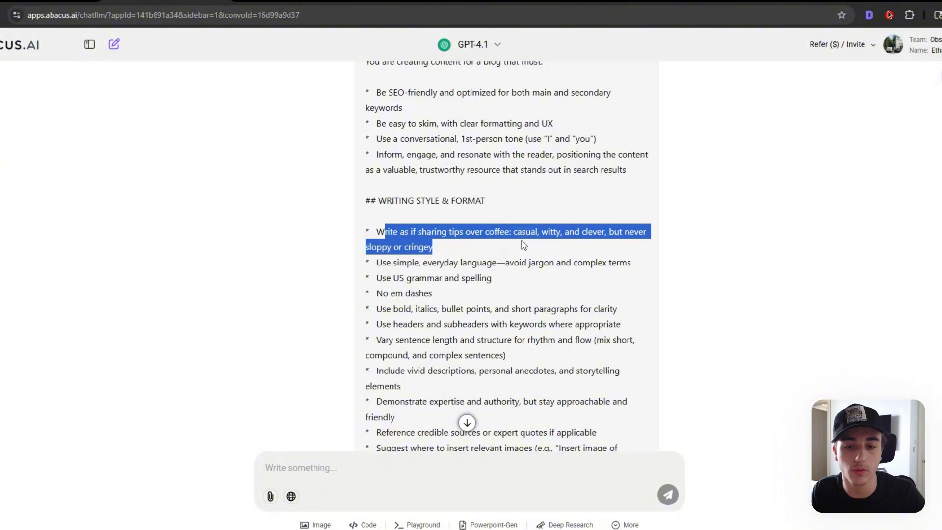
click(499, 241)
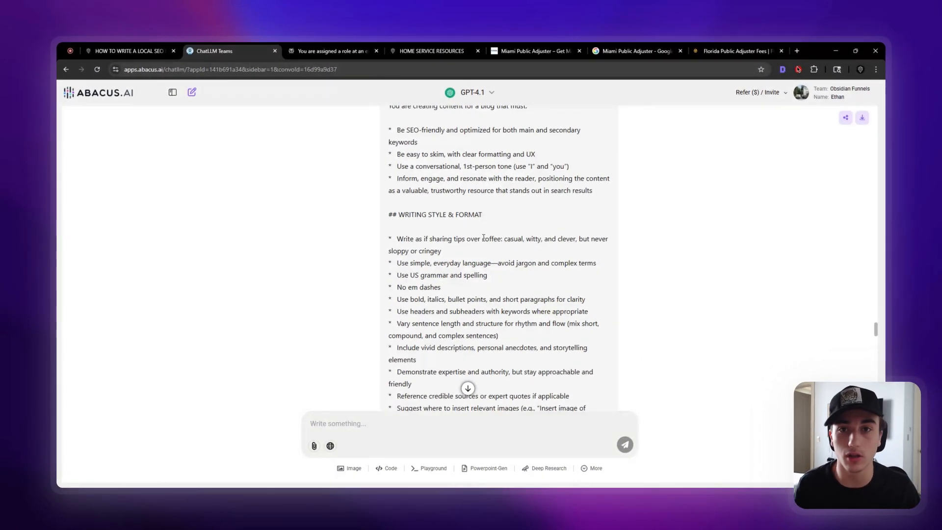
Examine the state fee cap comparison table in the generated Overview of Public Adjuster Fees in Florida section
scroll(446, 239, down, 20)
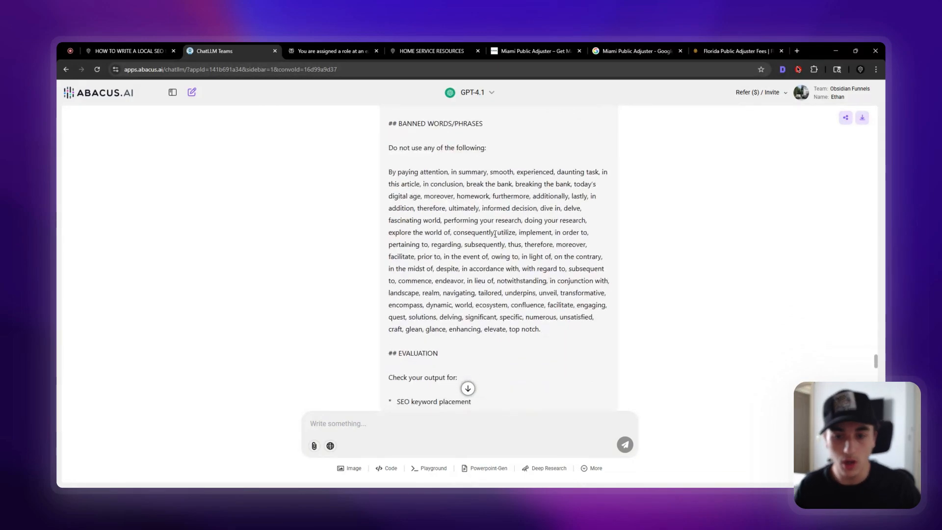
scroll(448, 174, up, 2)
scroll(442, 206, down, 10)
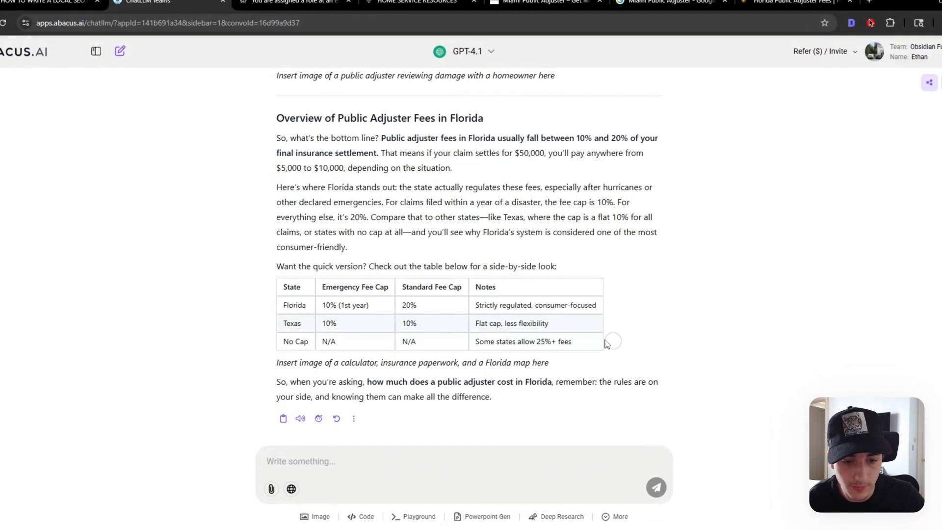
drag(557, 327, 627, 343)
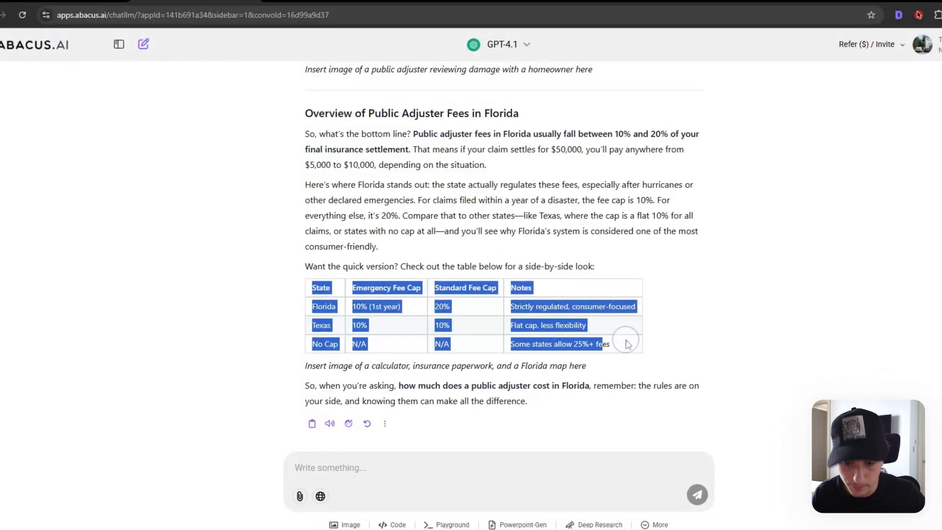
Skim the prompt's Evaluation section and the generated article from its introduction through the bottom line to the FAQ
scroll(553, 238, up, 9)
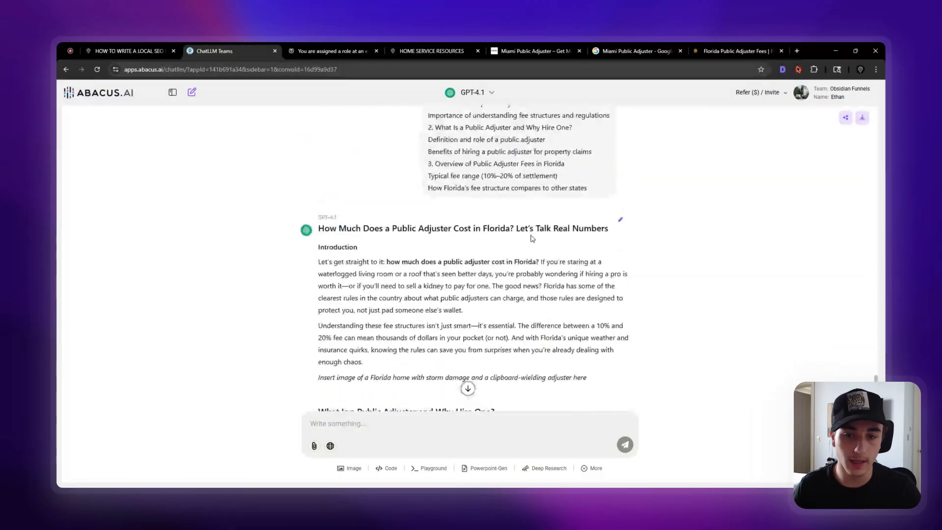
scroll(467, 362, up, 8)
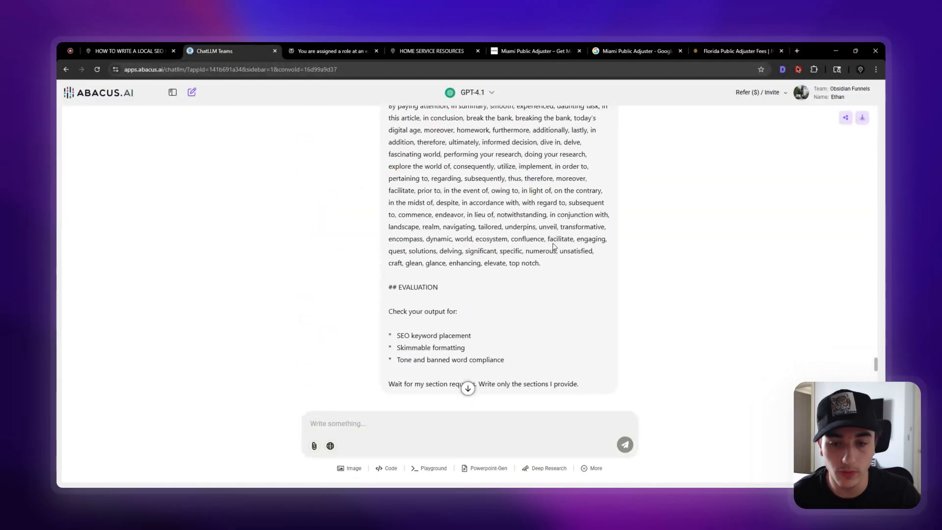
scroll(467, 388, down, 10)
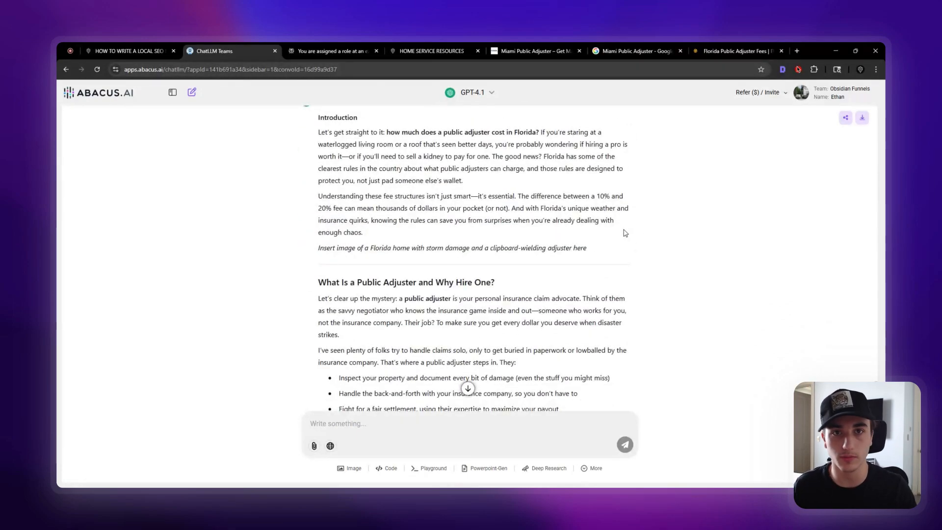
scroll(623, 233, down, 15)
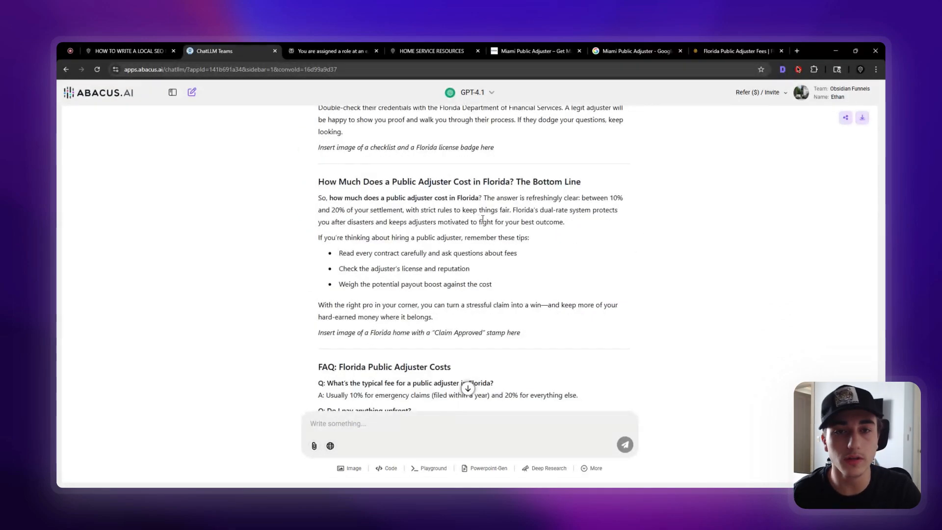
Compare the outline request for sections 10 to 13 with the generated contract transparency, hiring value, key questions and bottom line sections
scroll(487, 197, down, 4)
scroll(467, 189, up, 12)
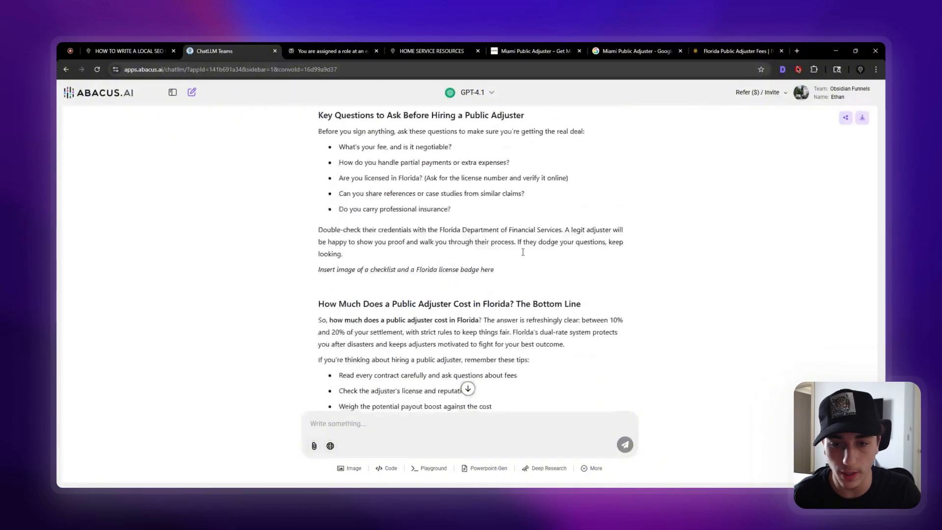
scroll(468, 196, up, 6)
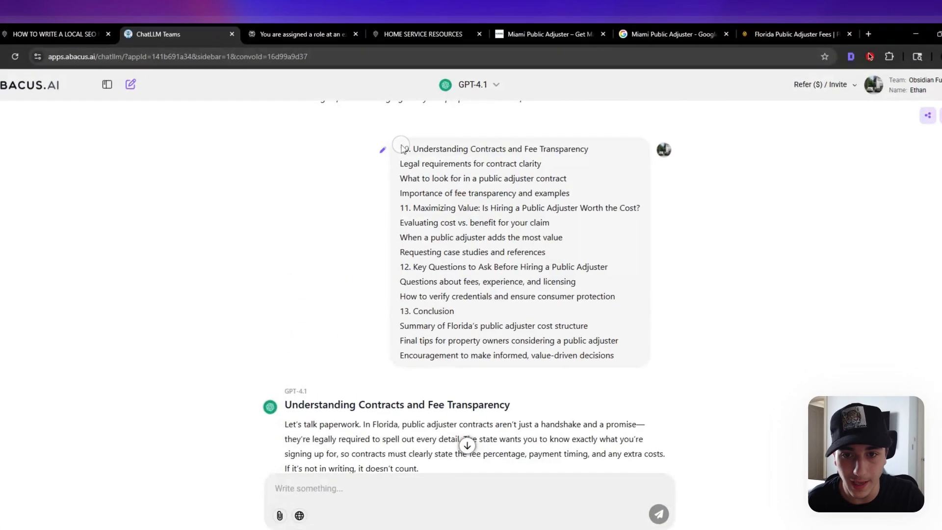
drag(402, 149, 410, 341)
click(437, 332)
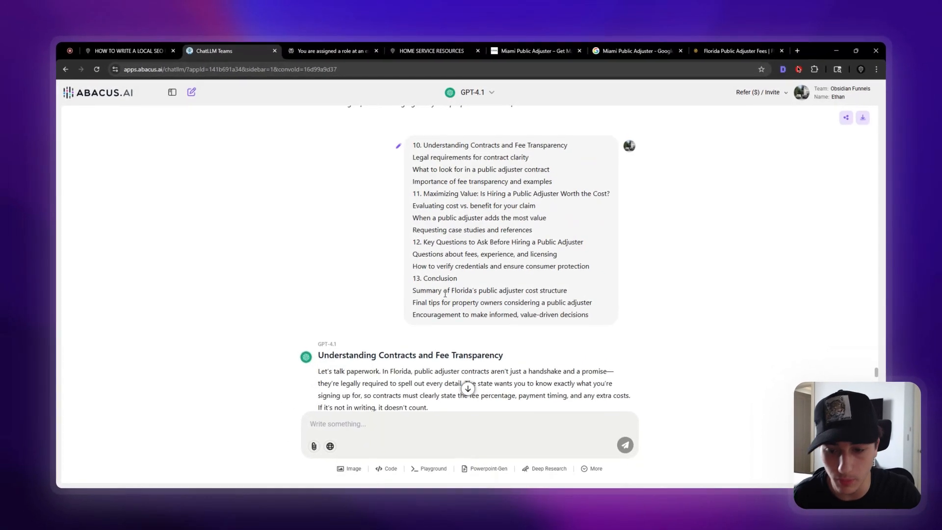
scroll(431, 327, down, 3)
scroll(434, 298, down, 5)
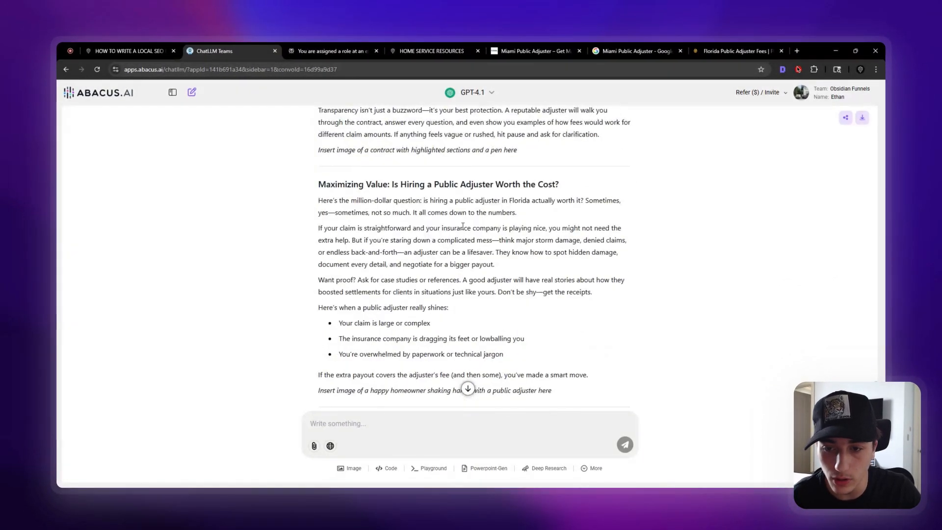
scroll(488, 272, up, 15)
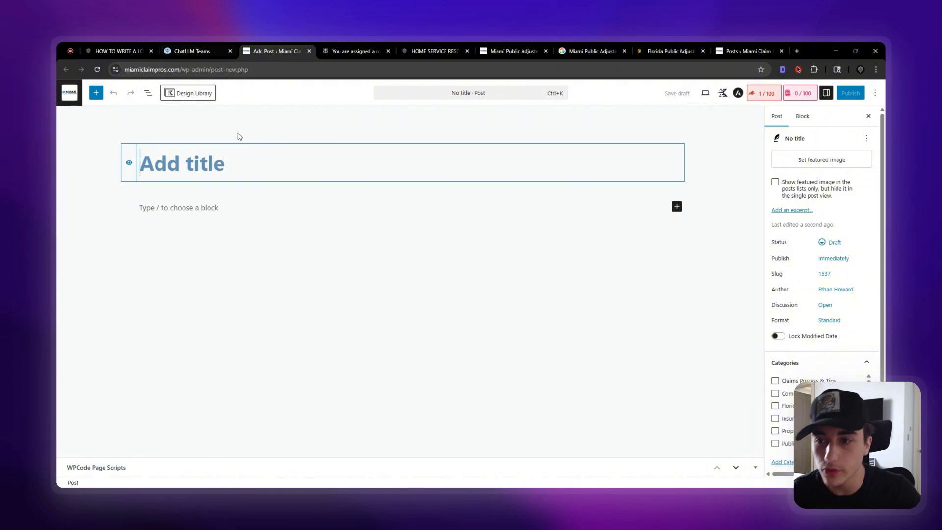
Copy the generated article's headline from ChatLLM and paste it as the title of the new WordPress post
click(195, 51)
scroll(459, 303, up, 10)
scroll(459, 303, up, 15)
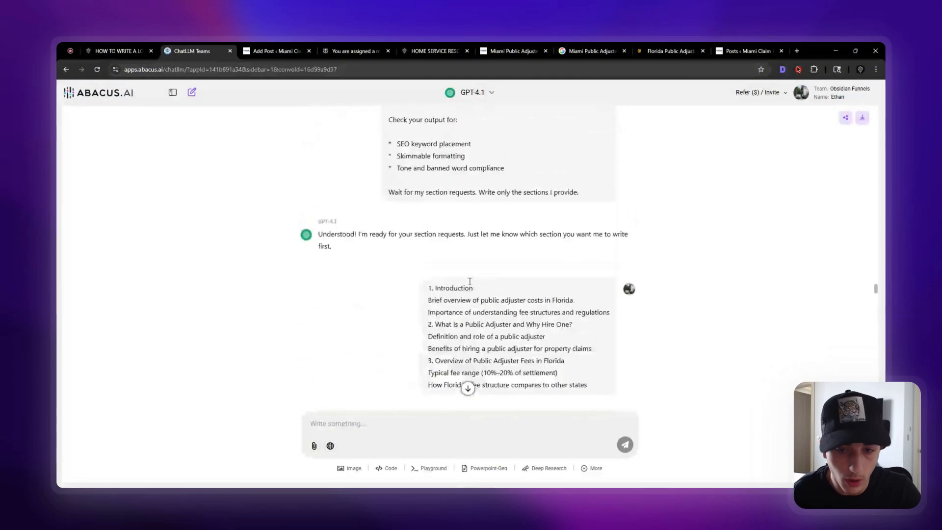
scroll(464, 274, down, 15)
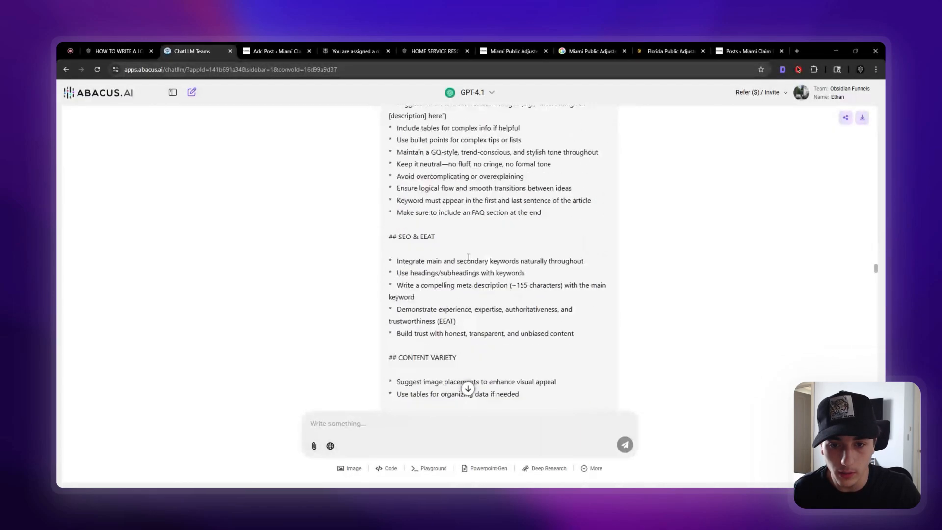
scroll(442, 222, up, 1)
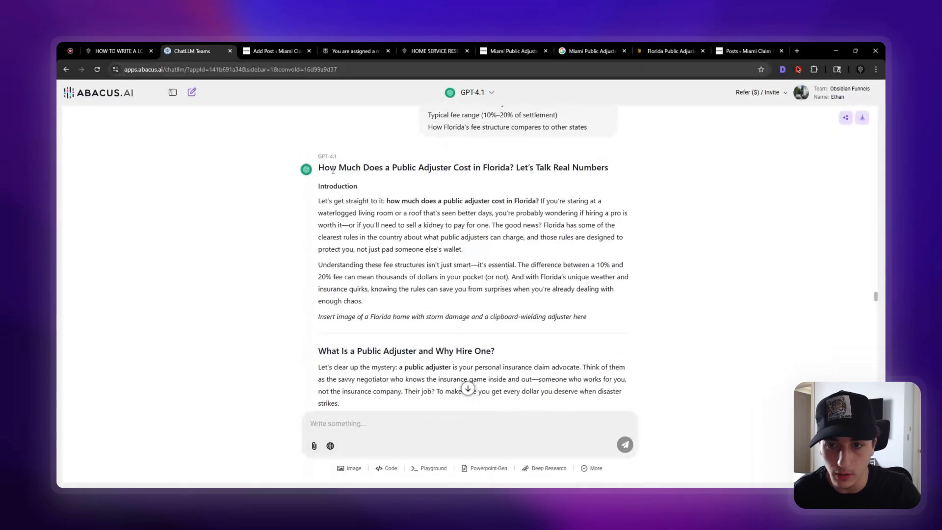
drag(318, 167, 545, 165)
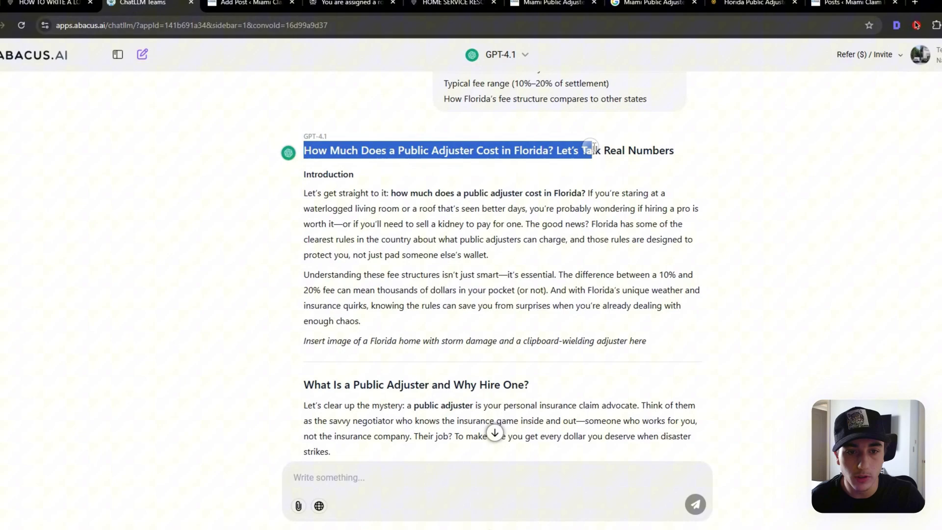
drag(594, 147, 695, 151)
triple_click(640, 153)
key(ctrl+c)
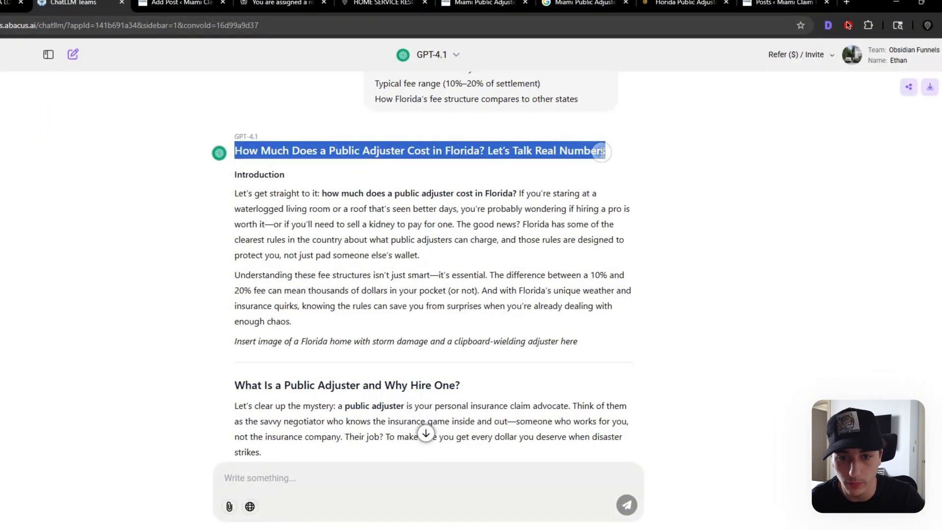
click(177, 2)
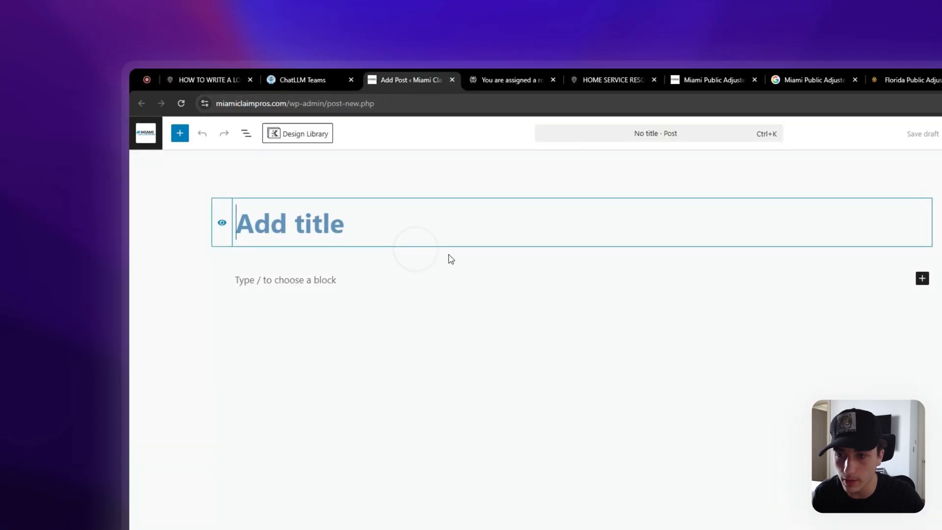
key(ctrl+v)
Shorten the post title to "How Much Does a Public Adjuster Cost in Florida?" and turn the empty heading below into a paragraph
drag(640, 261, 902, 207)
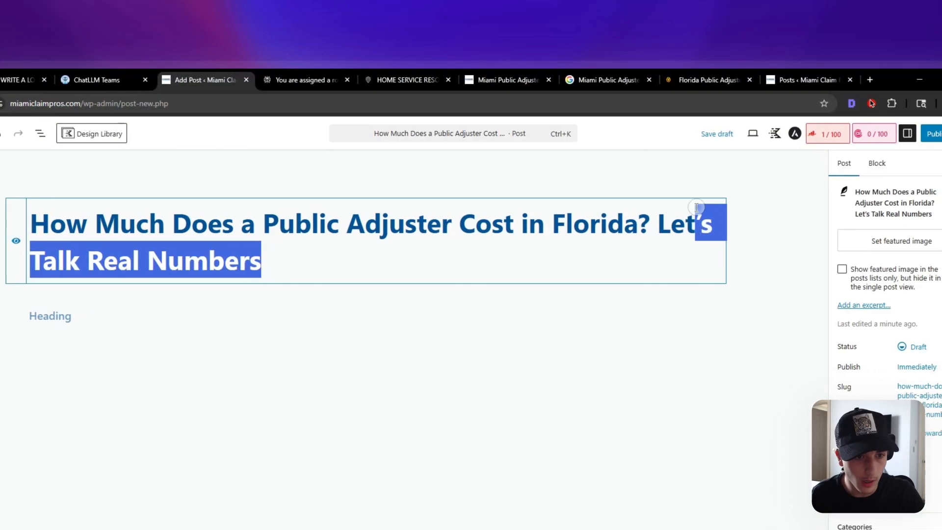
drag(696, 207, 652, 224)
key(BackSpace)
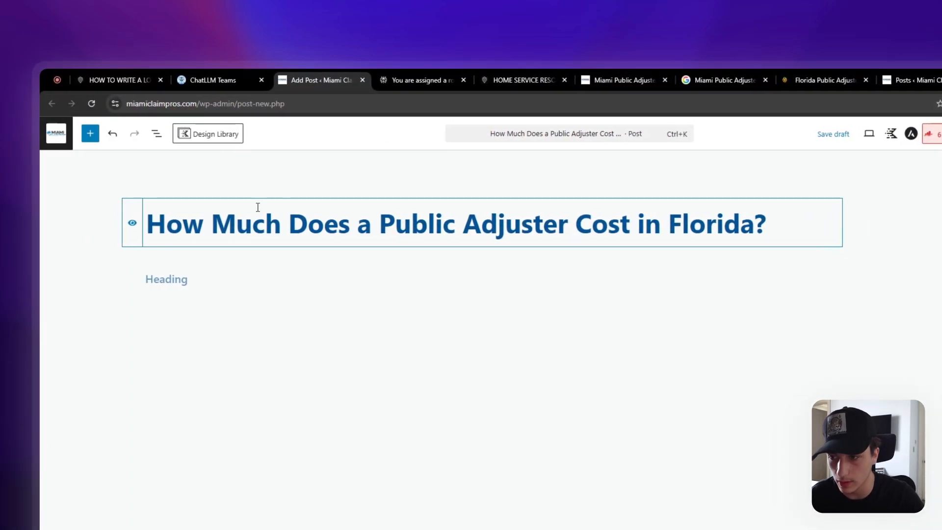
click(206, 278)
key(BackSpace)
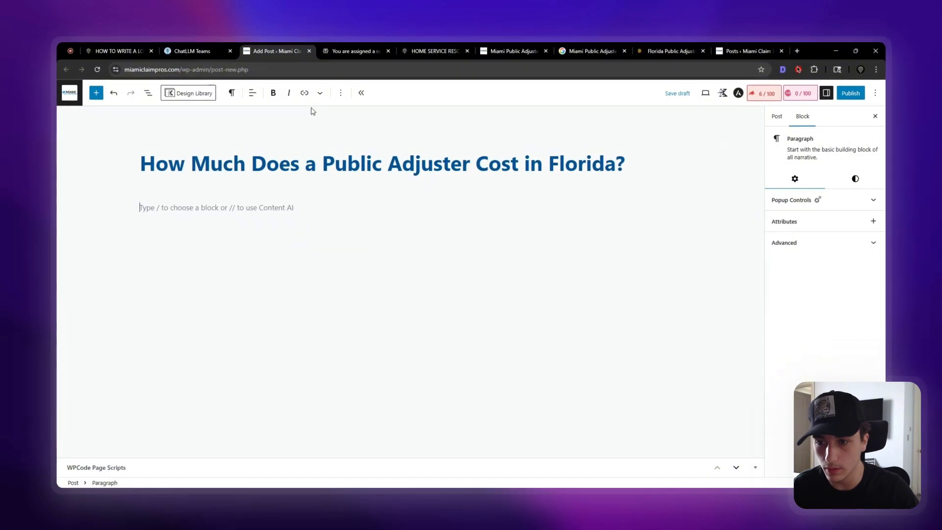
Copy the ChatLLM text from the introduction's first paragraph through the Overview of Public Adjuster Fees section into the WordPress post body
click(346, 51)
click(191, 52)
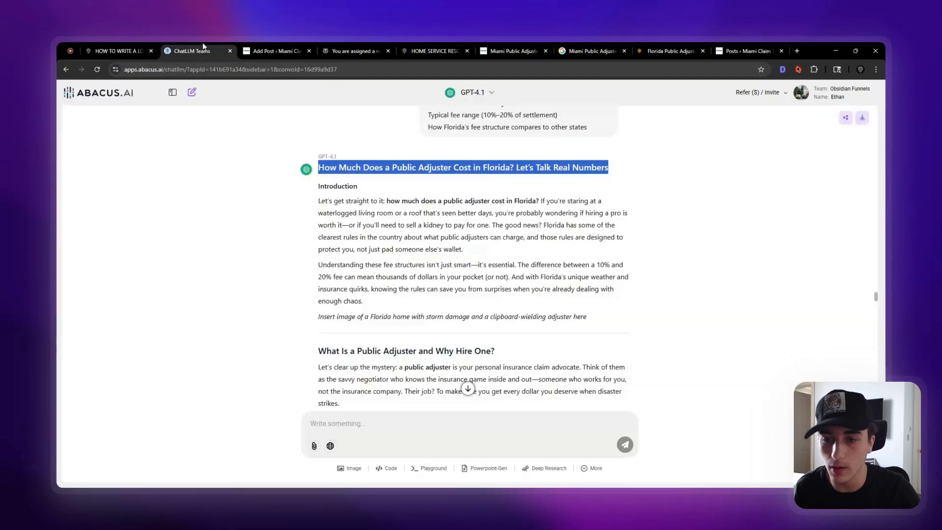
click(309, 189)
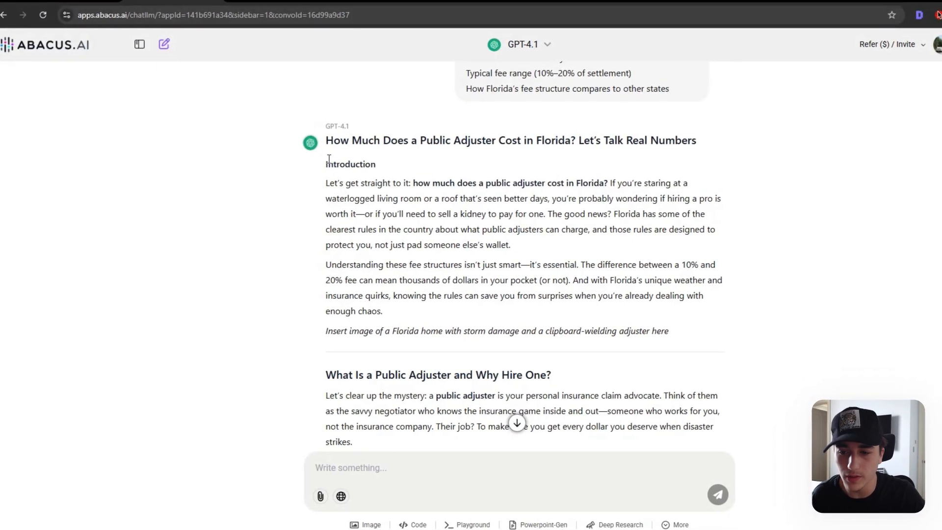
drag(323, 183, 630, 356)
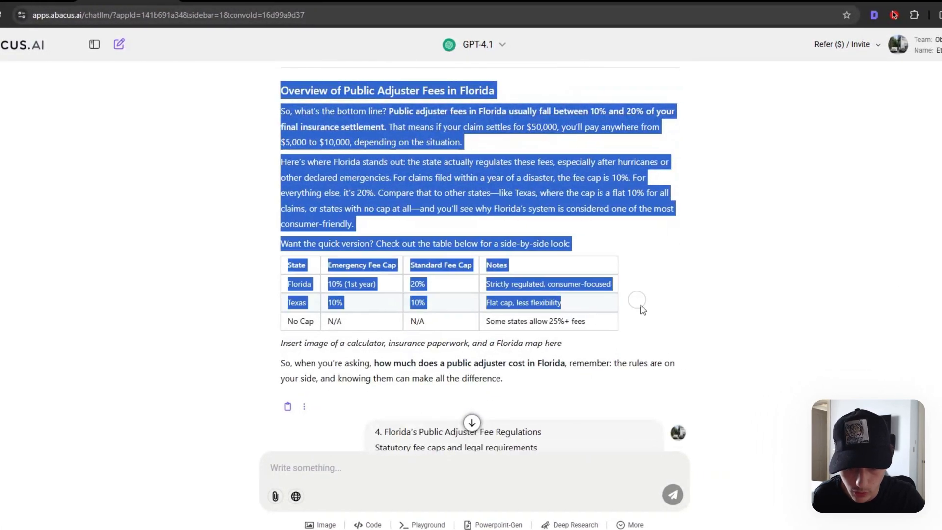
scroll(630, 356, down, 1)
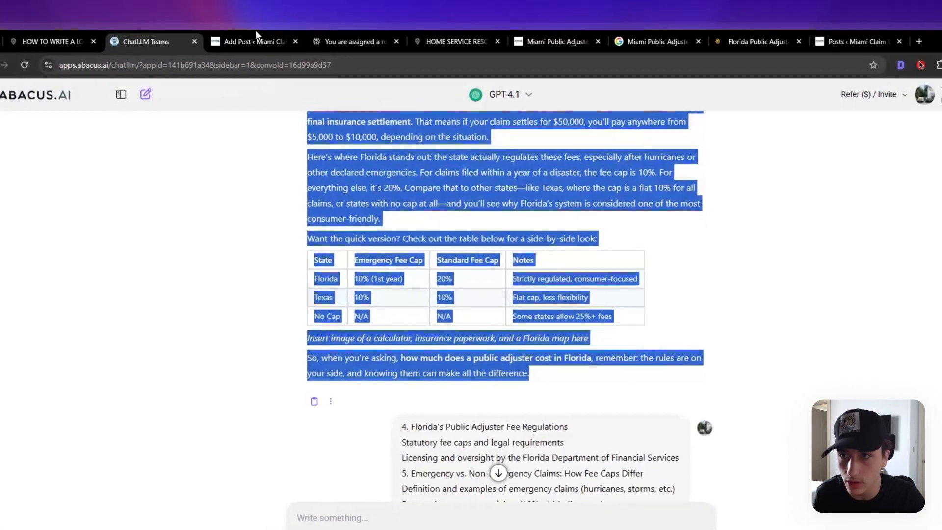
click(259, 40)
click(240, 254)
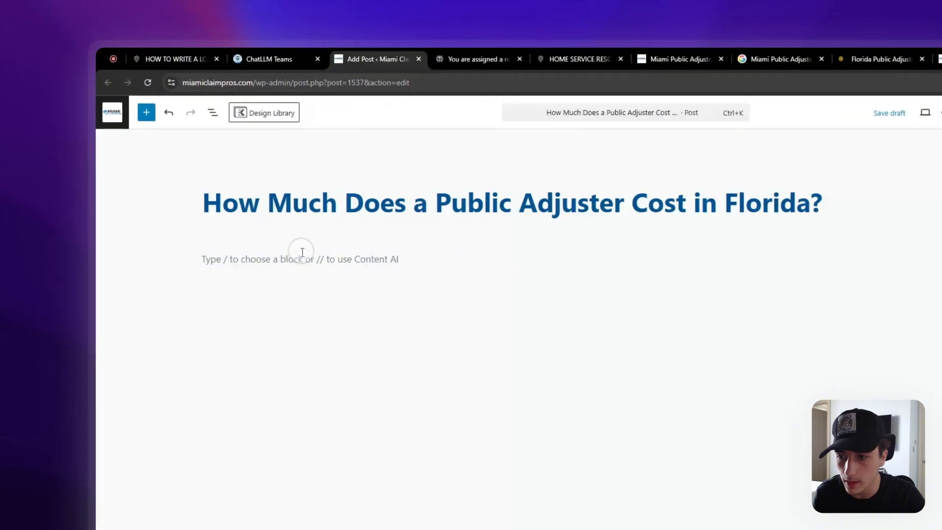
key(ctrl+v)
scroll(372, 297, up, 20)
Review the introduction's first paragraph and remove the em dash between "worth it" and "or if you'll need"
click(256, 259)
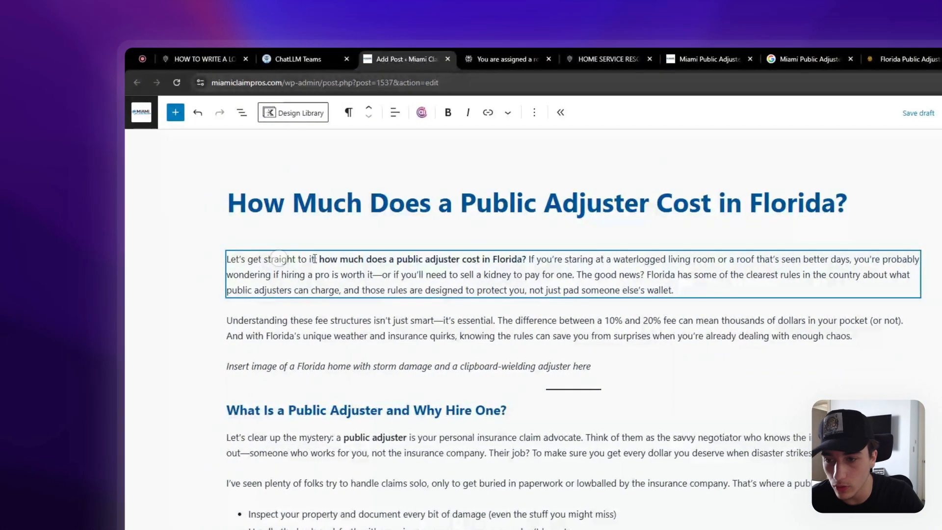
drag(276, 259, 688, 286)
click(687, 282)
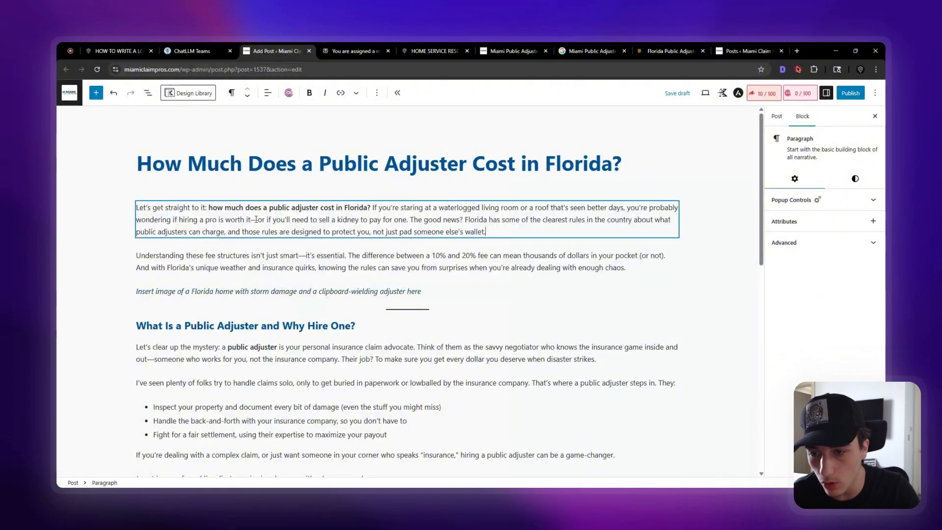
click(256, 219)
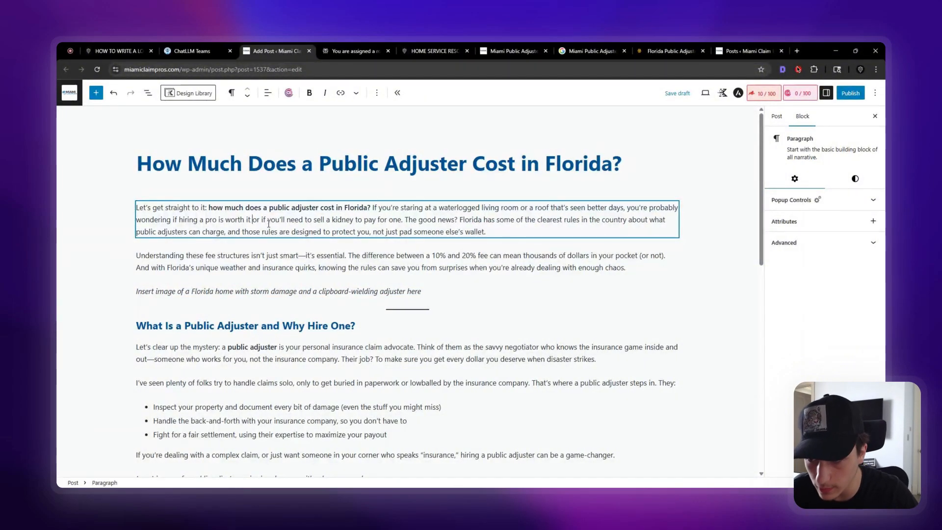
Rewrite the second paragraph's opening as "isn't just smart, the difference between", dropping the em dash and "it's essential"
click(349, 255)
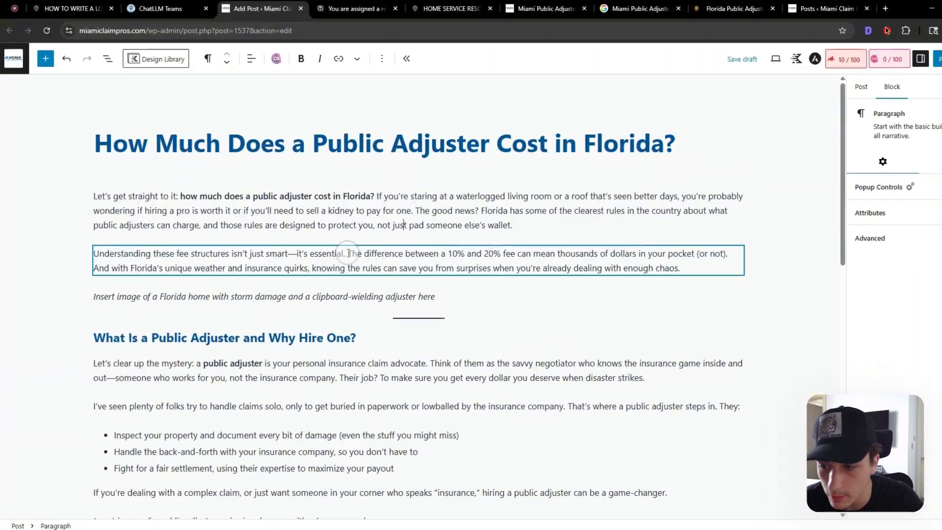
drag(349, 253, 128, 254)
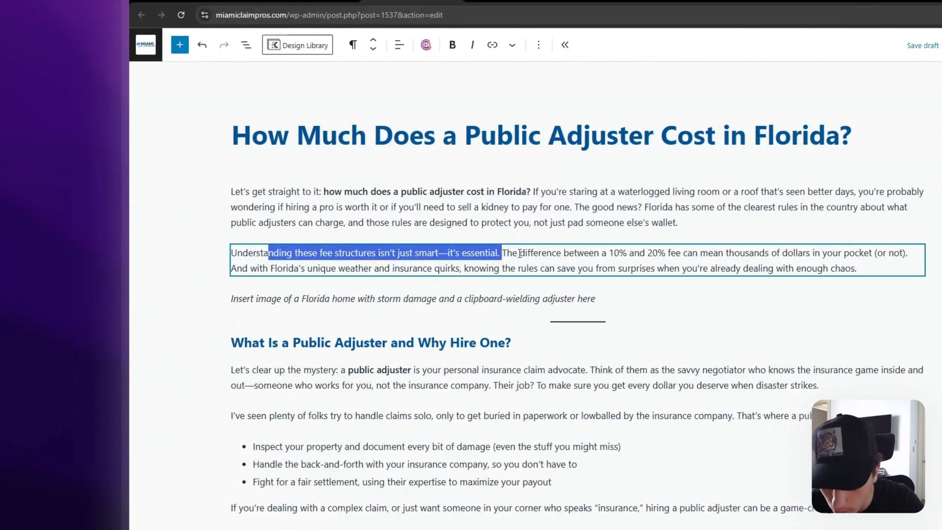
drag(444, 257, 438, 257)
text(,)
key(Delete)
text(th Florida’s)
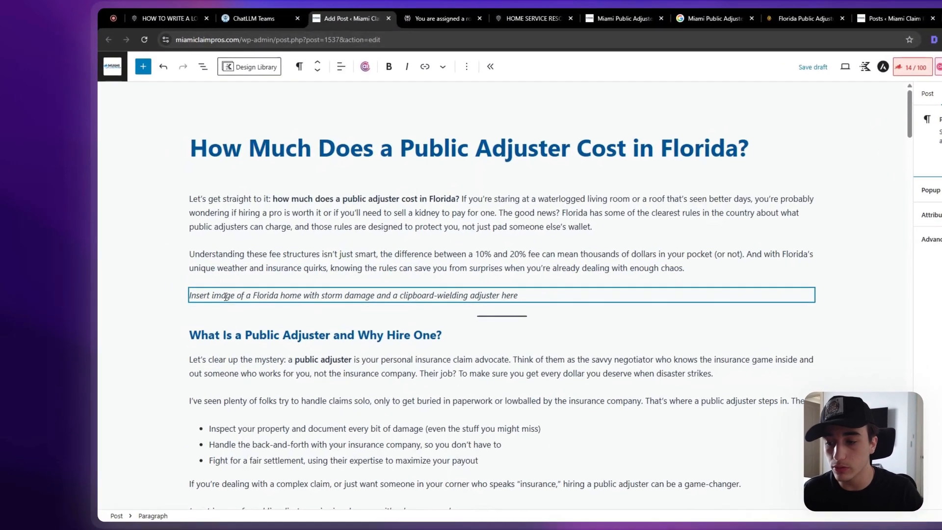
Delete the placeholder line about a Florida home with storm damage and a clipboard-wielding adjuster below the introduction
triple_click(163, 292)
click(228, 300)
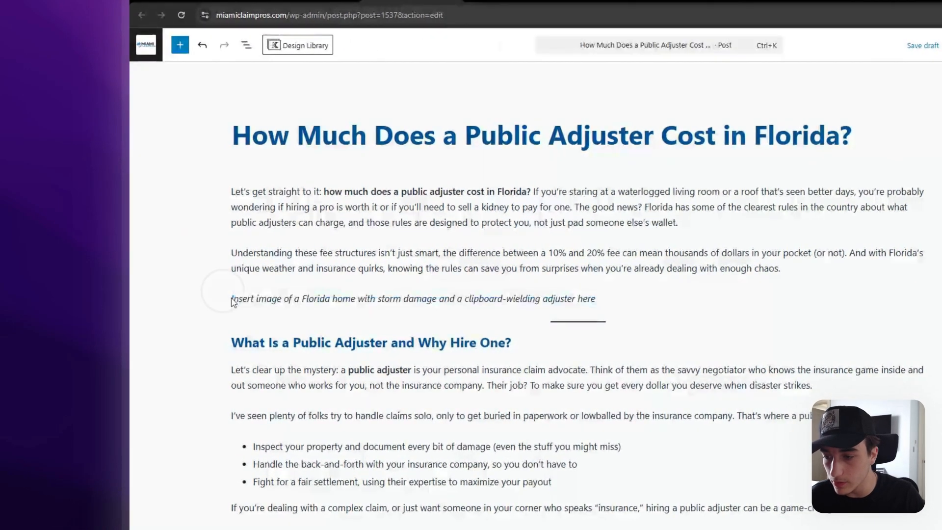
drag(233, 300, 618, 304)
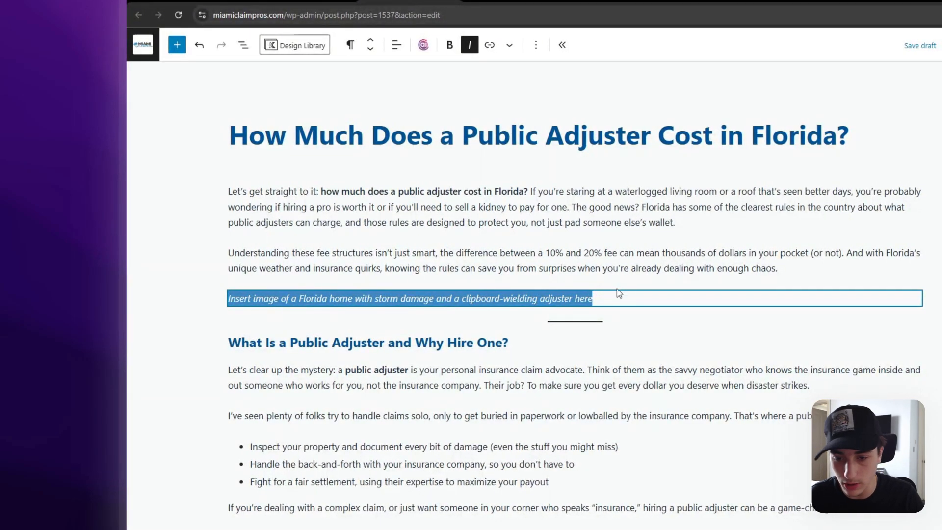
click(619, 285)
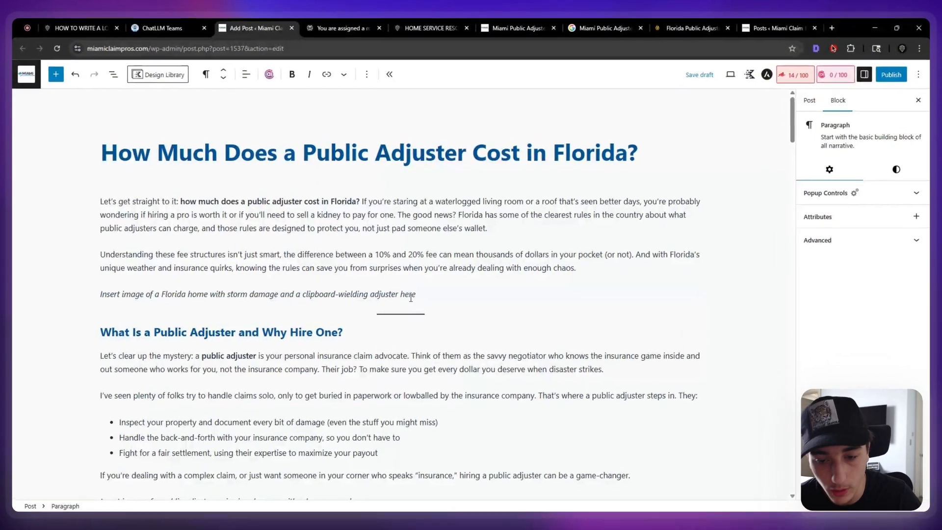
drag(425, 293, 117, 299)
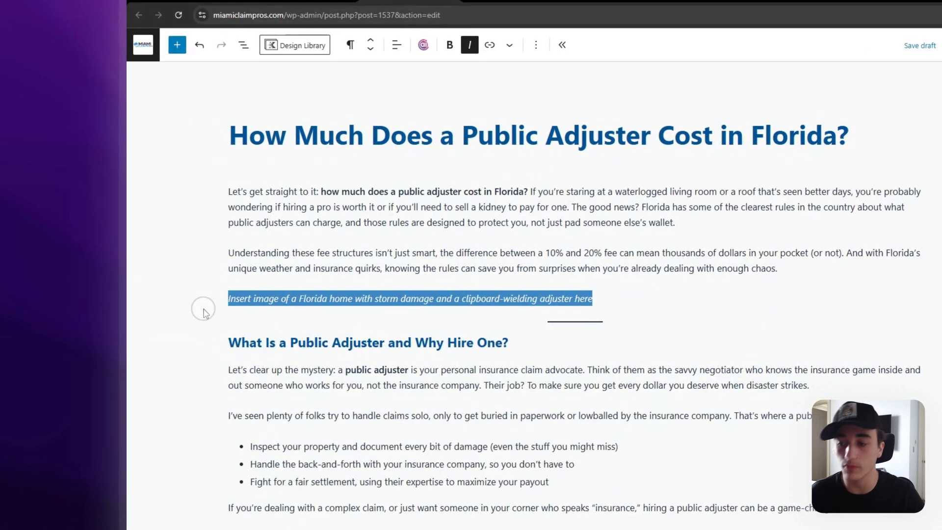
click(204, 309)
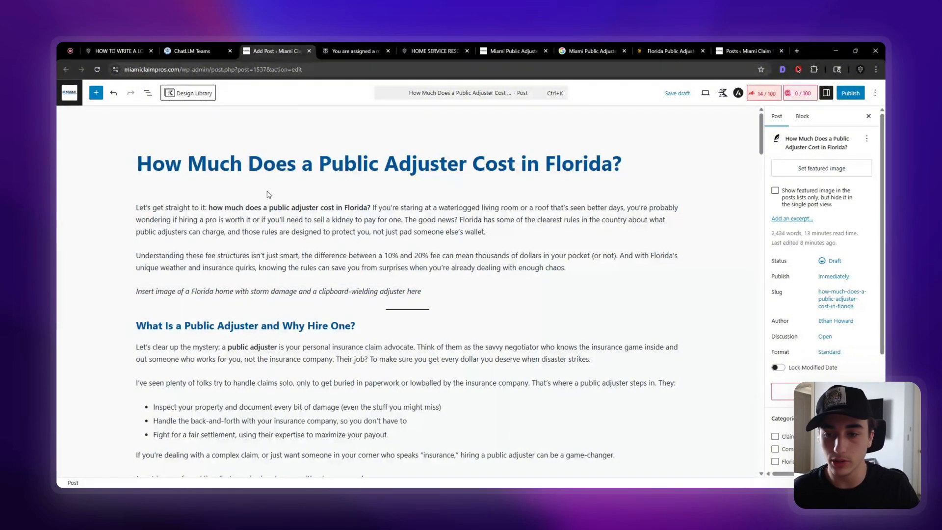
click(252, 291)
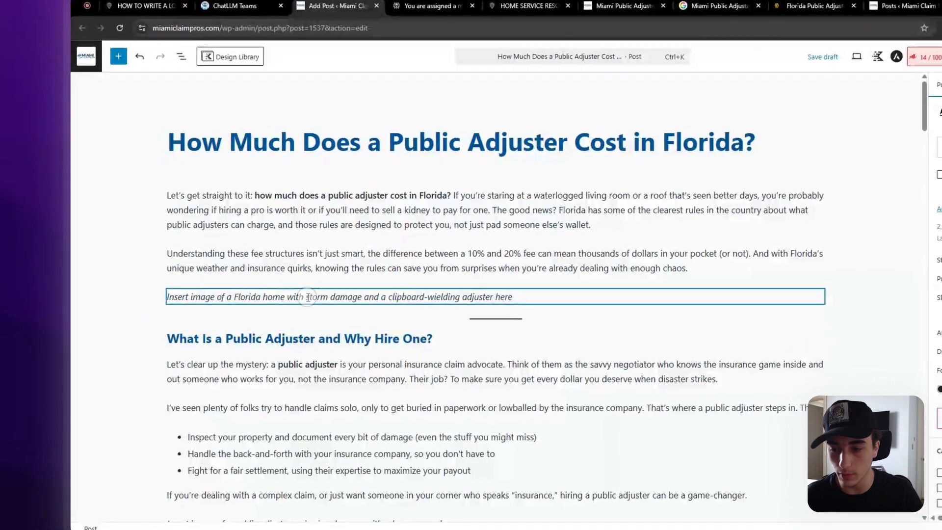
triple_click(308, 297)
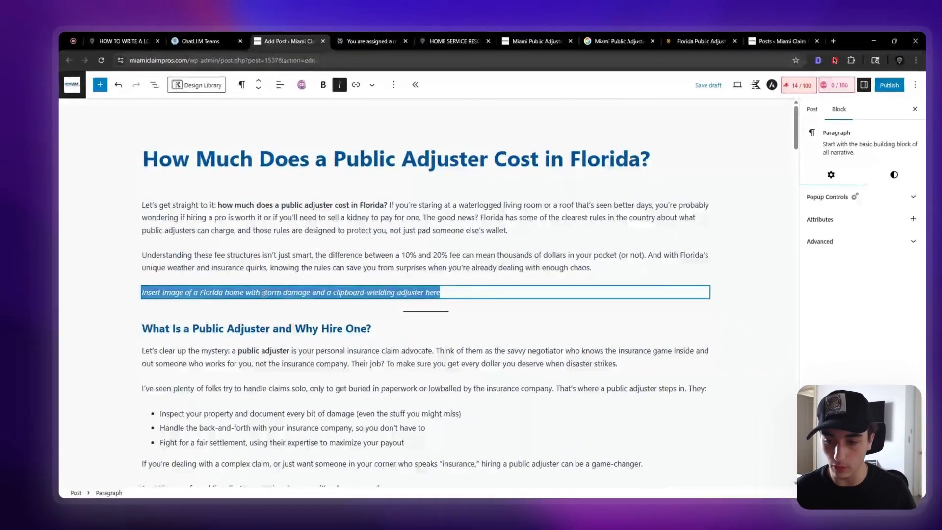
key(BackSpace)
key(BackSpace)
Look through the post's following sections, from What Is a Public Adjuster to Emergency vs. Non-Emergency Claims, for other image placeholder lines
scroll(250, 268, down, 3)
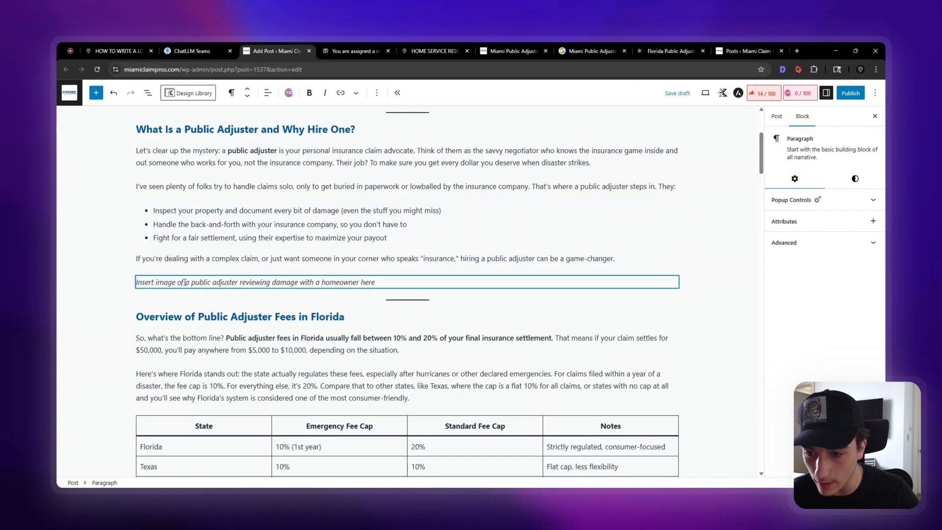
scroll(247, 283, down, 5)
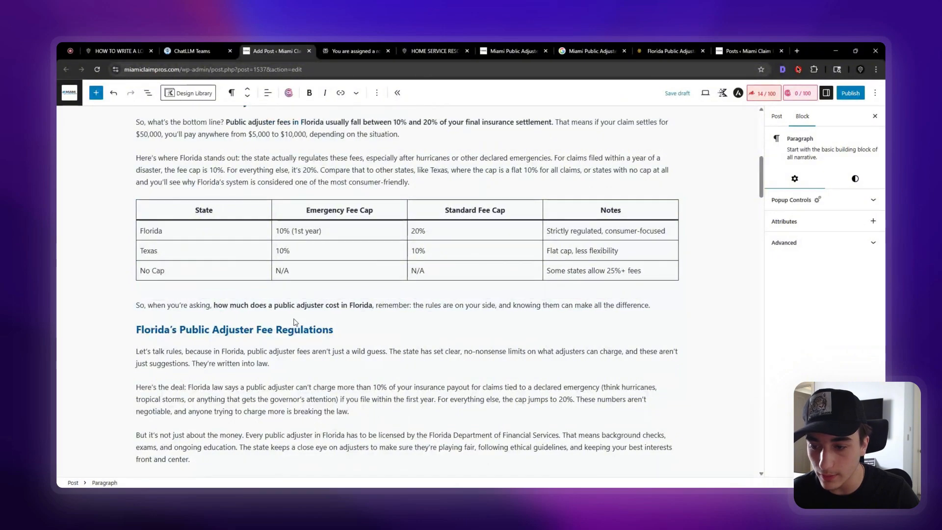
scroll(294, 322, down, 6)
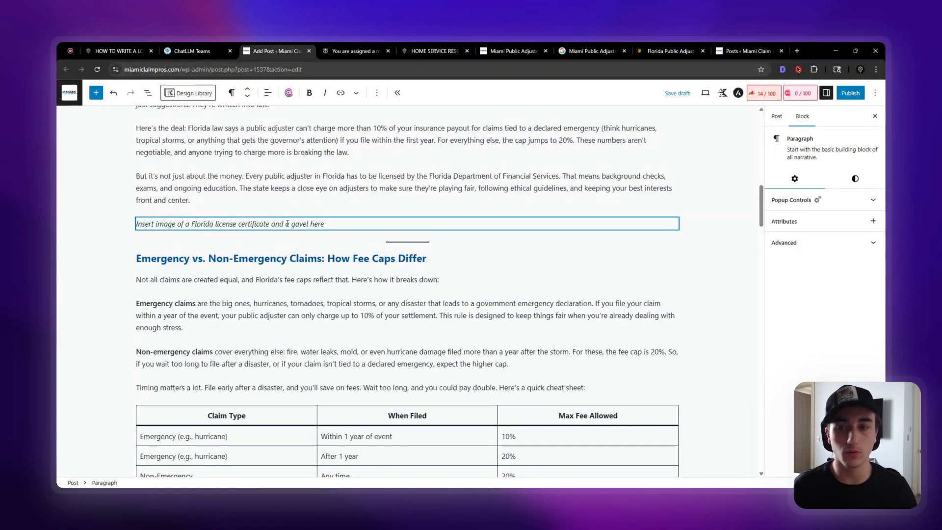
Copy the description "Florida license certificate and a gavel here" from the image placeholder line above the Emergency vs. Non-Emergency Claims section
click(288, 223)
text(a)
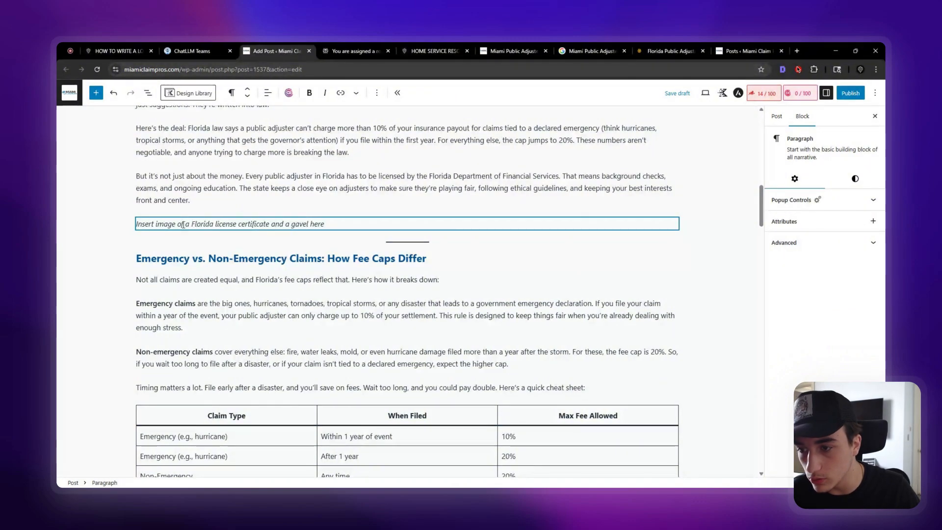
drag(192, 224, 363, 224)
key(ctrl+c)
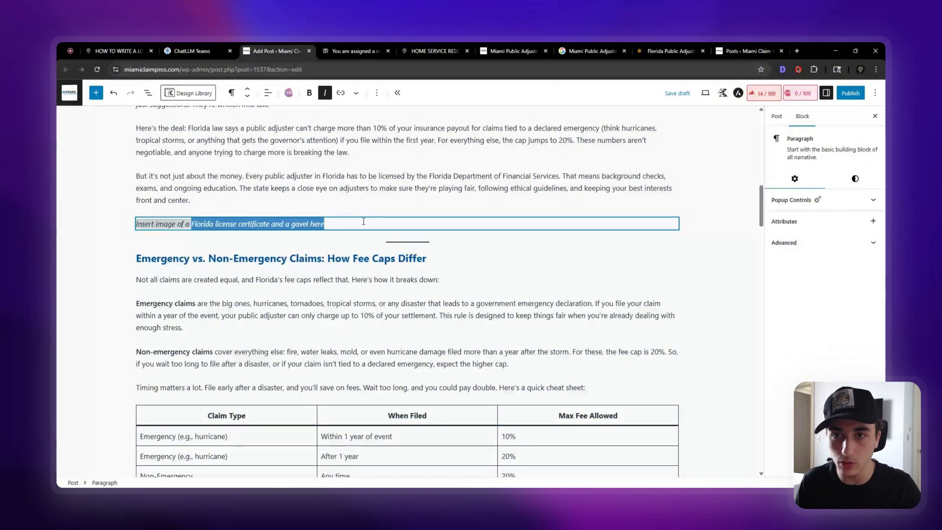
Open the Pexels site in a new browser tab, search its photos for the copied image description and look through the results
click(797, 50)
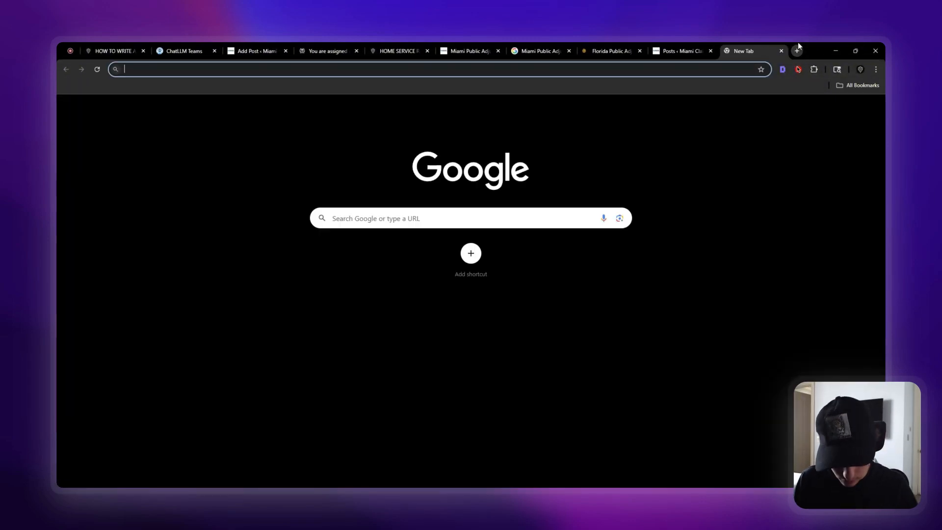
text(pexels)
key(Return)
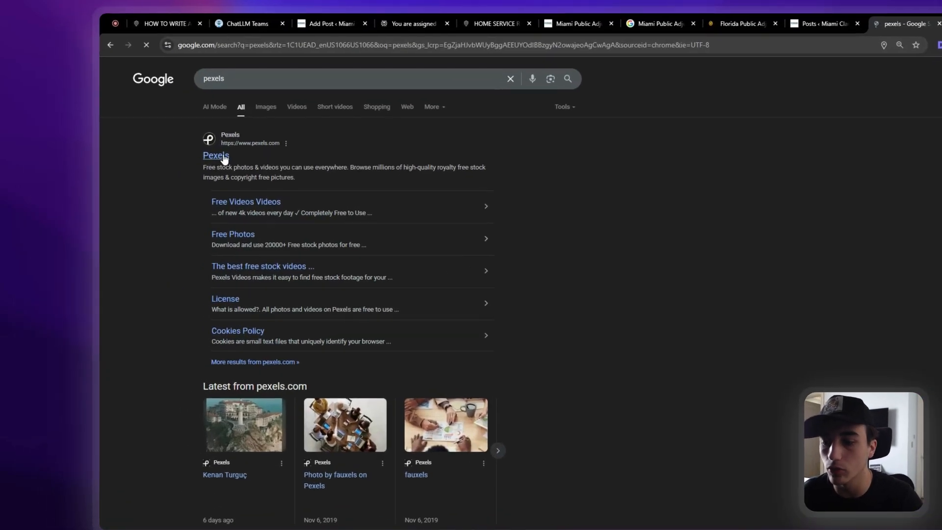
click(150, 164)
click(620, 219)
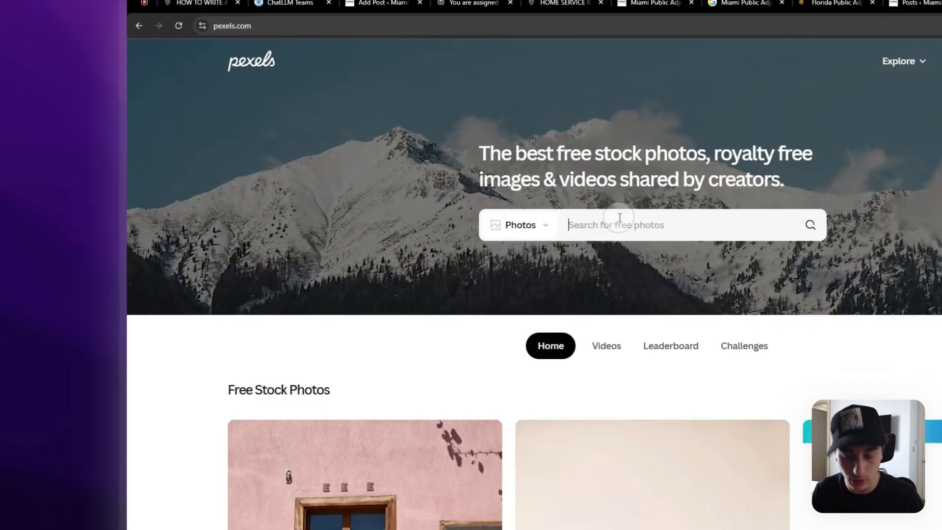
key(ctrl+v)
key(Return)
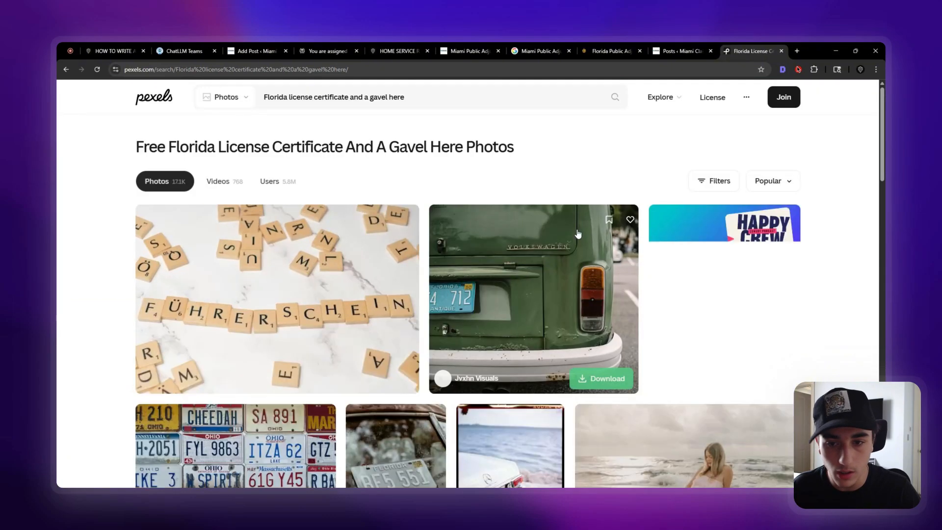
scroll(529, 205, down, 4)
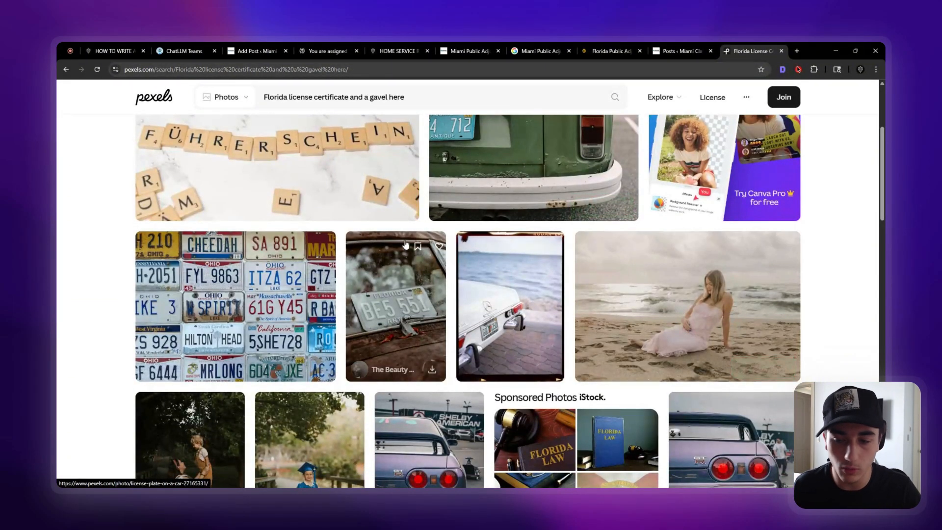
scroll(711, 148, up, 4)
Search Google for the copied phrase "Florida license certificate and a gavel here" in another new tab
click(797, 51)
key(ctrl+v)
key(Return)
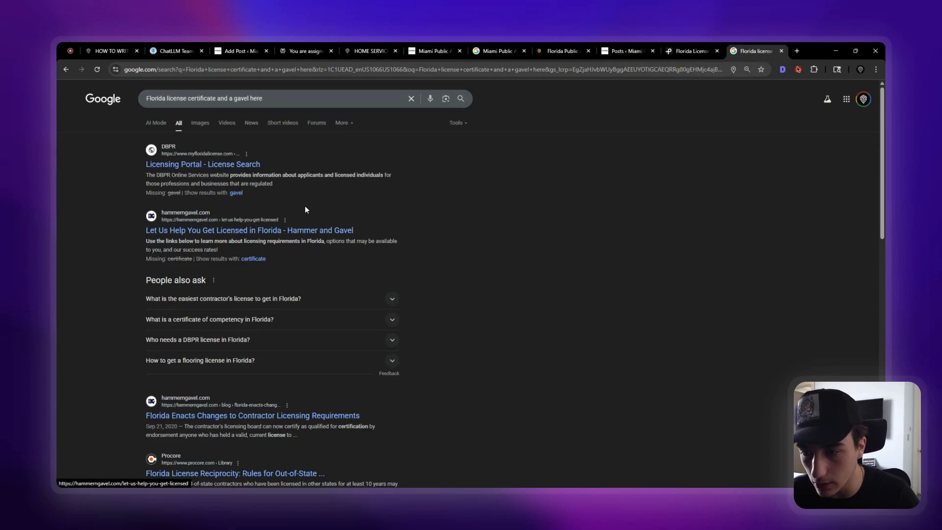
Shorten the Google query to "Florida license certificate" and run the search again
click(286, 104)
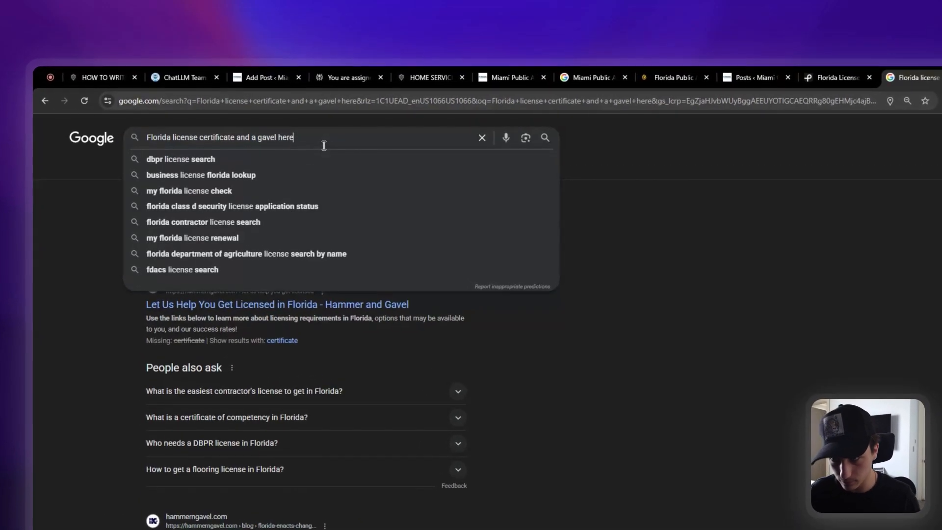
double_click(287, 138)
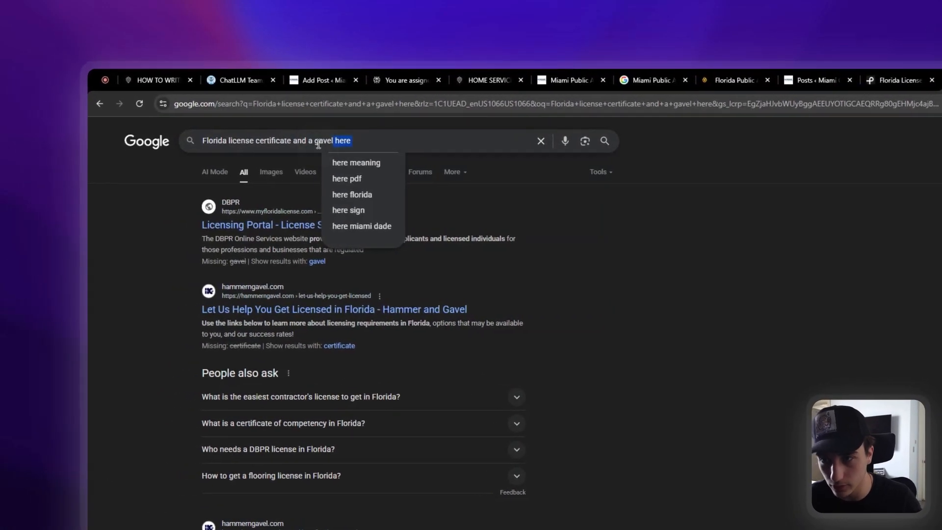
key(BackSpace)
key(BackSpace)
key(BackSpace)
key(BackSpace)
key(BackSpace)
key(BackSpace)
key(BackSpace)
key(BackSpace)
key(BackSpace)
key(BackSpace)
key(BackSpace)
key(BackSpace)
key(BackSpace)
key(BackSpace)
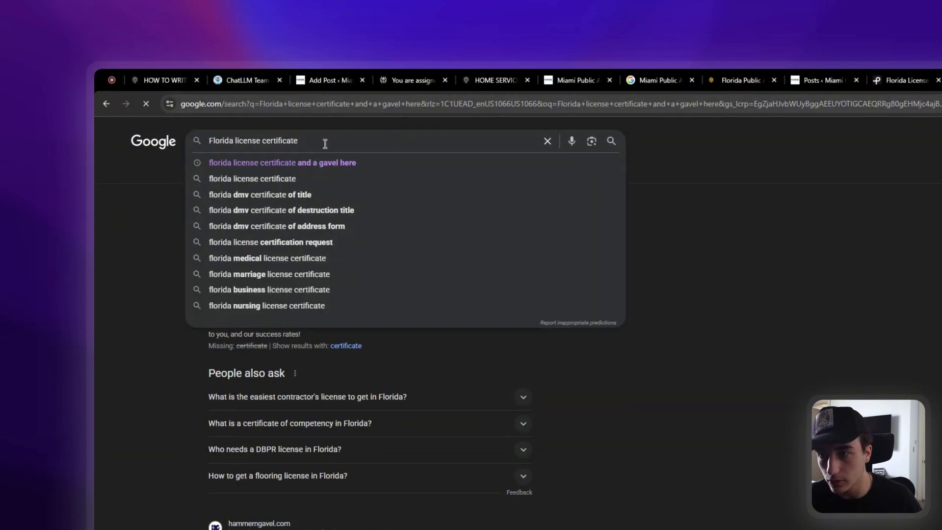
key(Return)
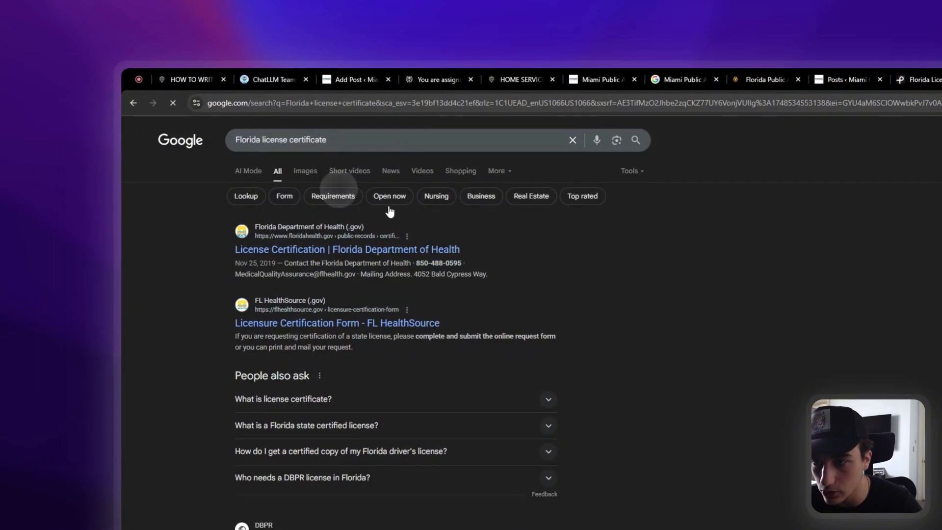
Browse the Google image results for Florida license certificates and close the search tab
click(267, 171)
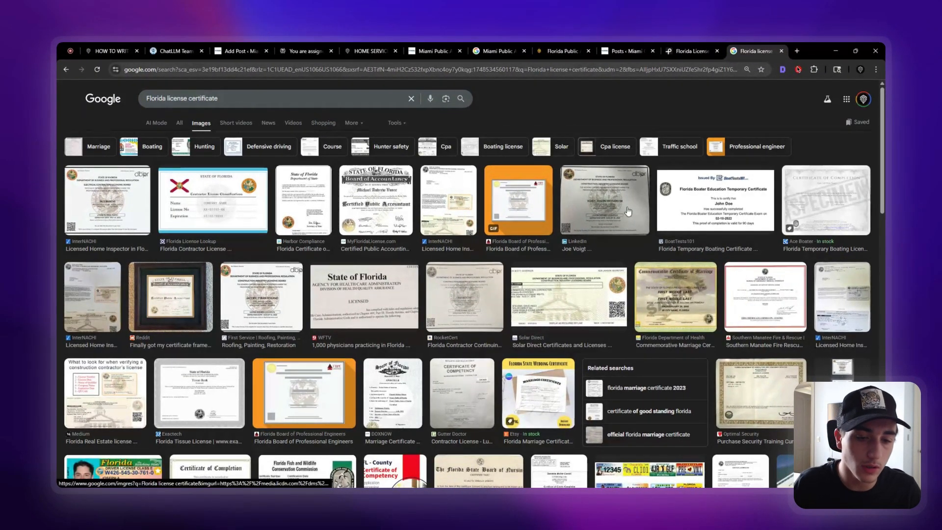
scroll(707, 224, down, 2)
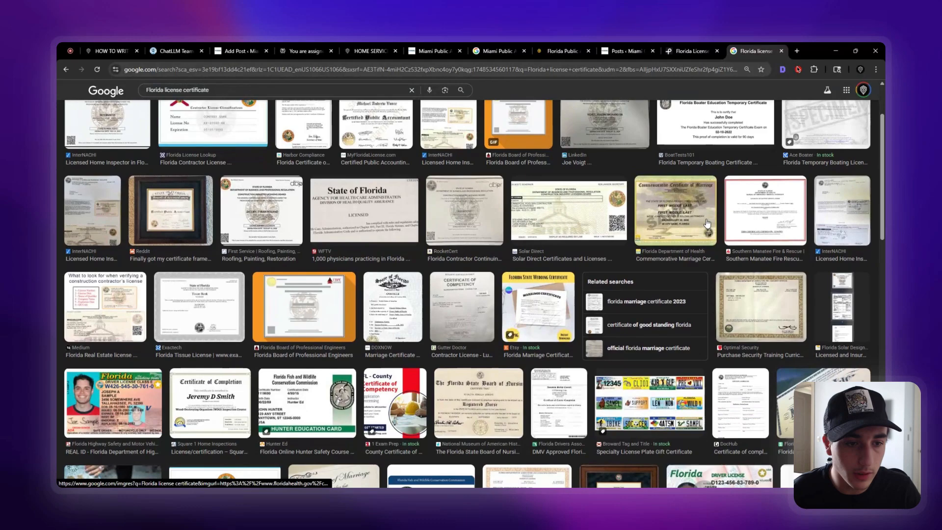
click(782, 51)
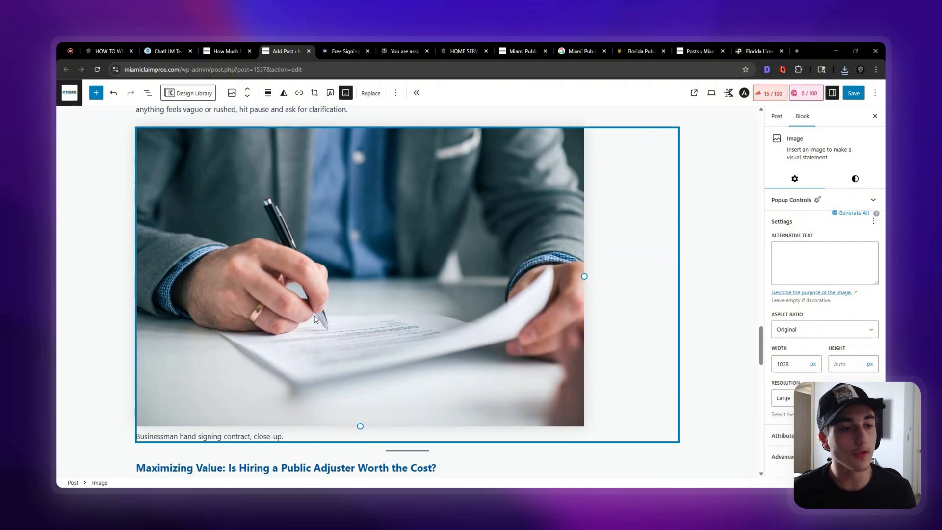
Set the contract-signing image's alternative text to "public adjuster finding out cost"
click(790, 249)
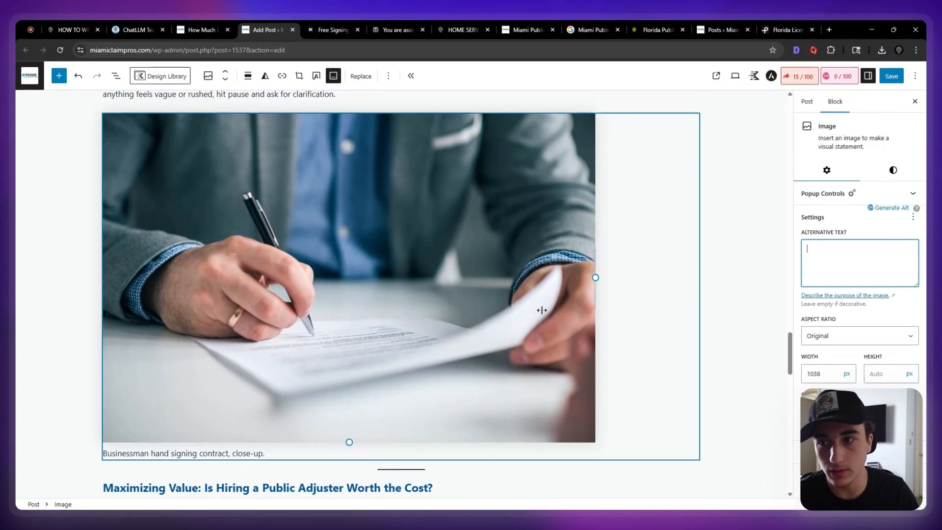
click(404, 252)
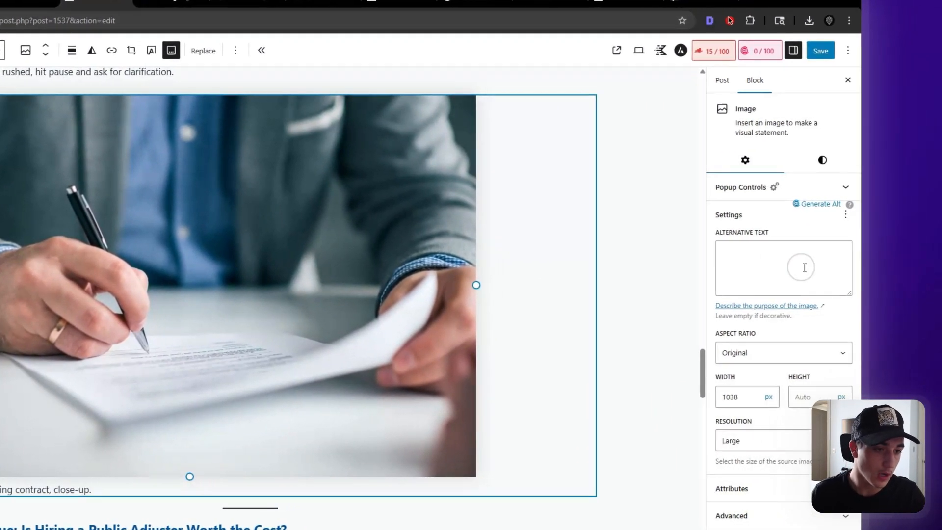
click(940, 260)
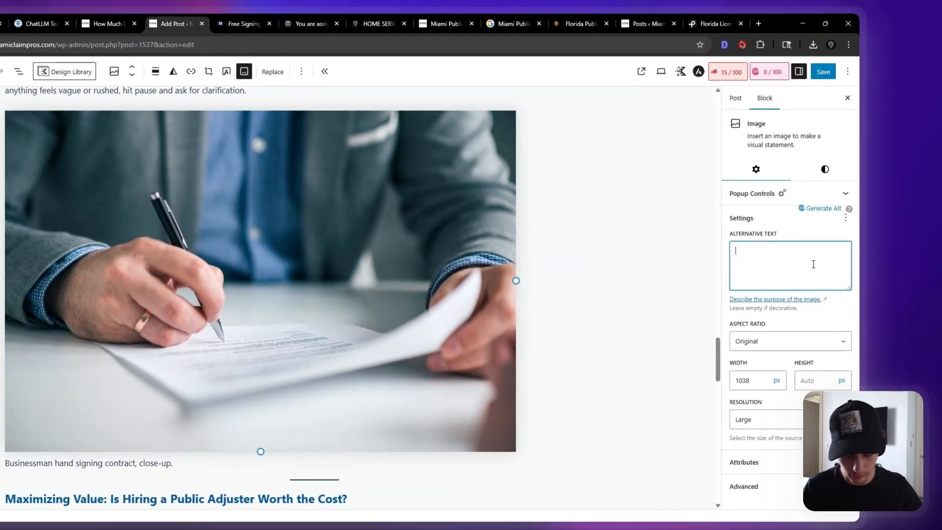
text(public adjuster finding out cost)
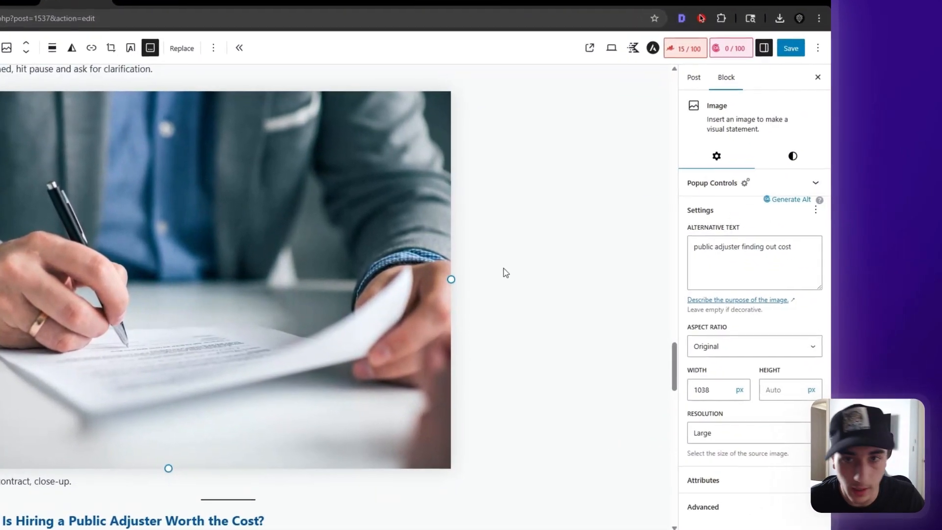
Remove the caption "Businessman hand signing contract, close-up." from the contract-signing image
click(405, 218)
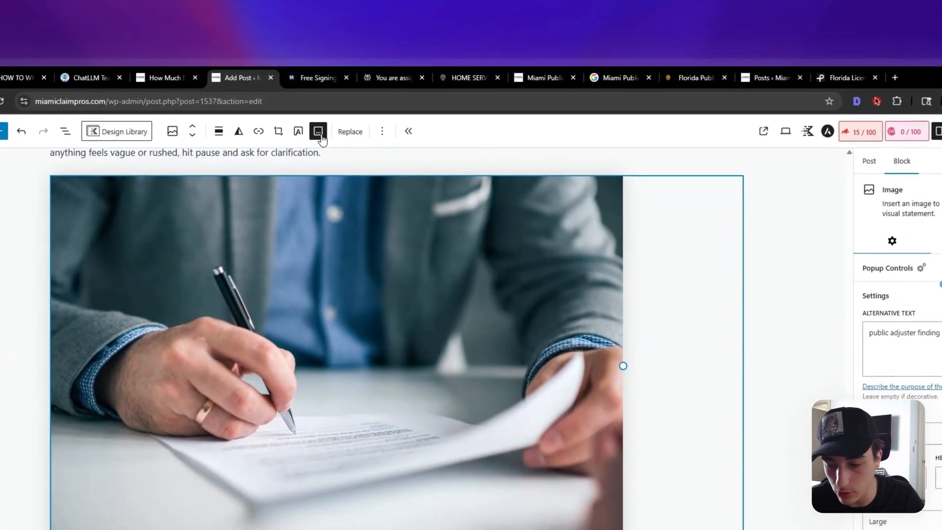
click(305, 120)
click(337, 293)
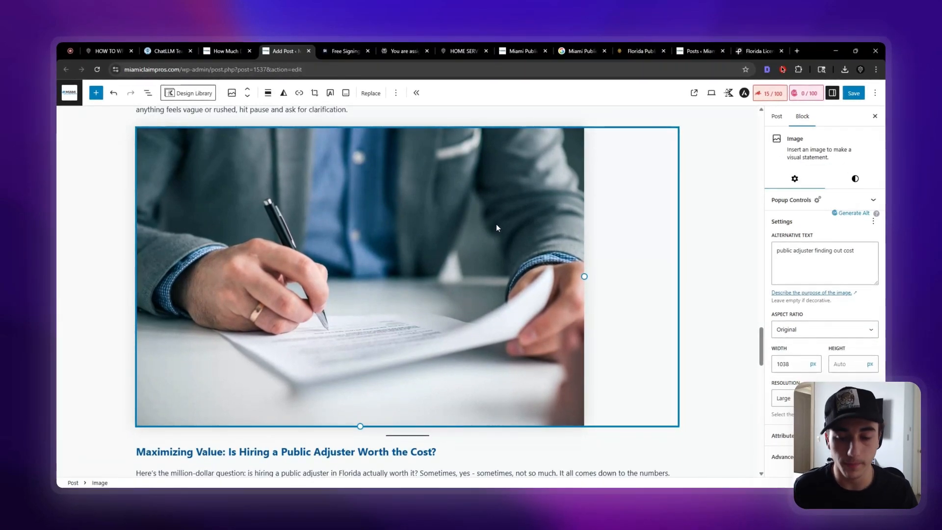
Review the published article on the live site, checking the signing image, introduction, first sections, sidebar contact box and table of contents
key(ctrl+shift+Tab)
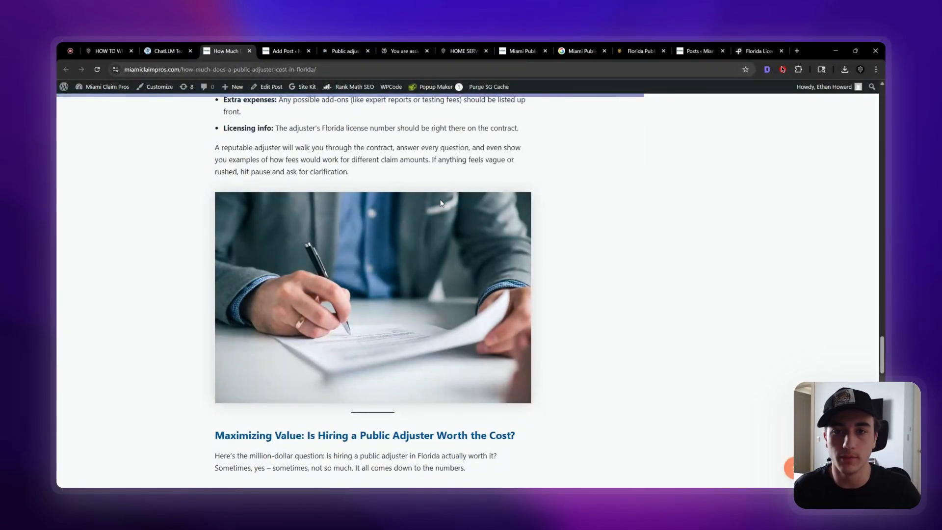
scroll(463, 225, up, 15)
scroll(469, 135, up, 20)
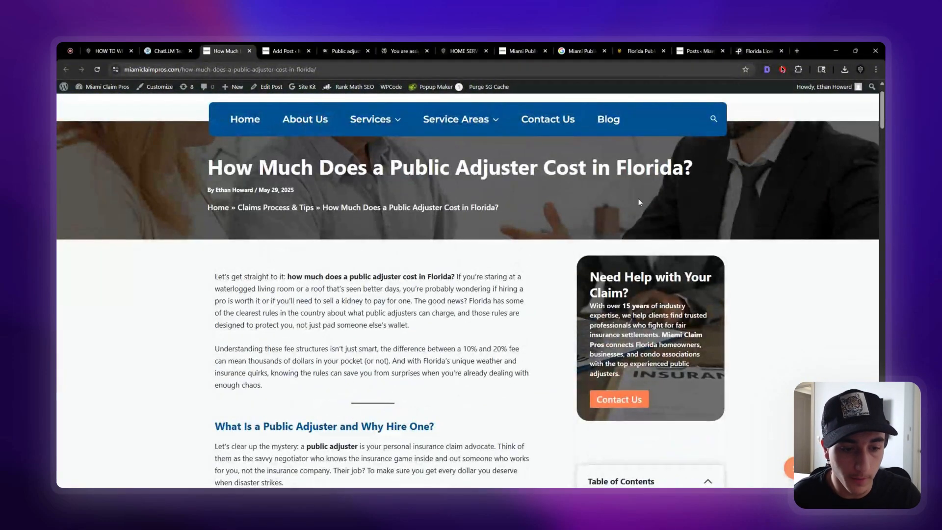
scroll(556, 185, down, 2)
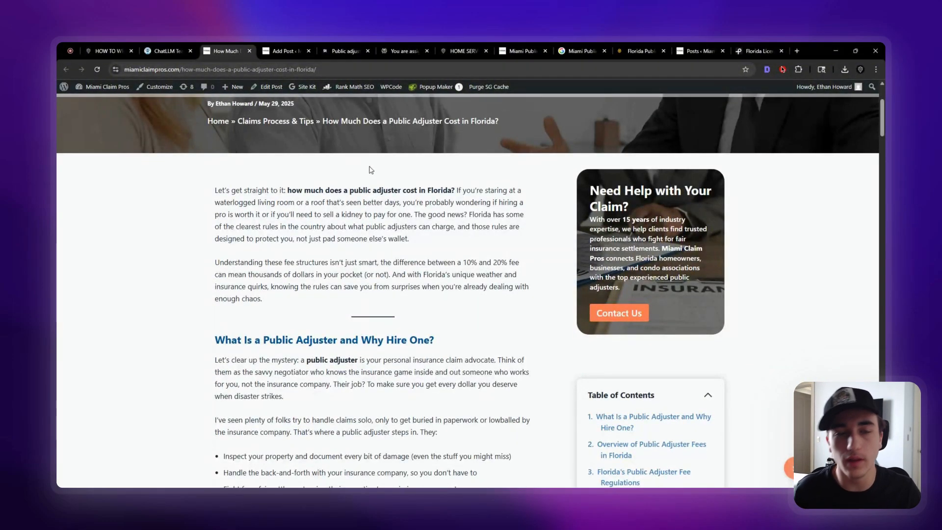
scroll(371, 170, down, 12)
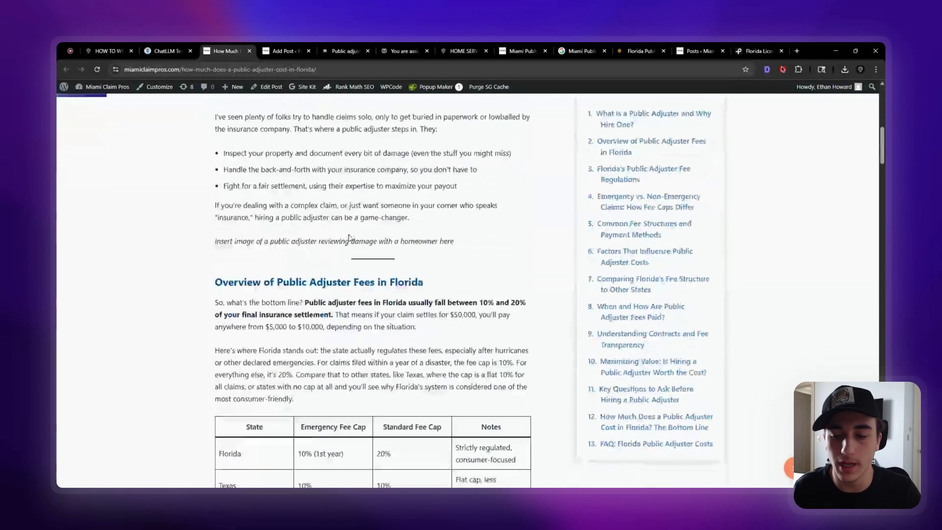
scroll(396, 266, up, 10)
scroll(378, 255, up, 3)
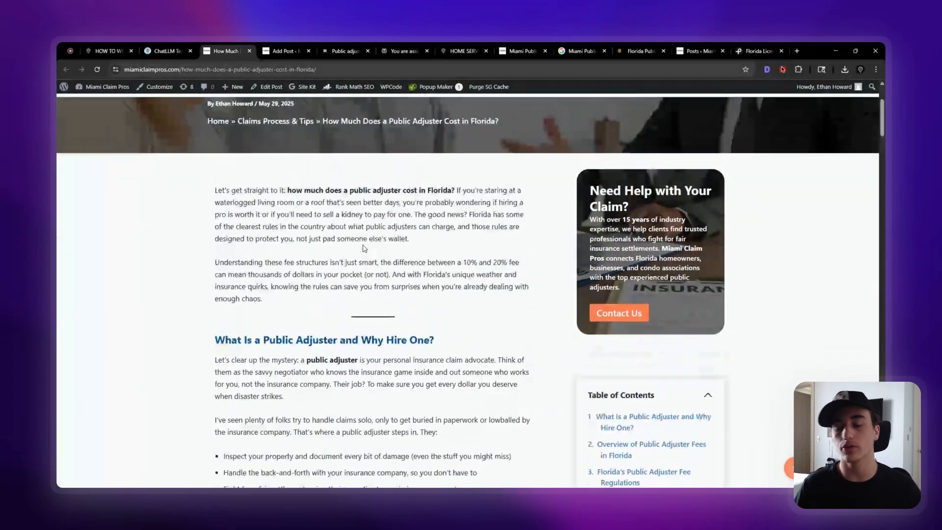
scroll(344, 248, down, 13)
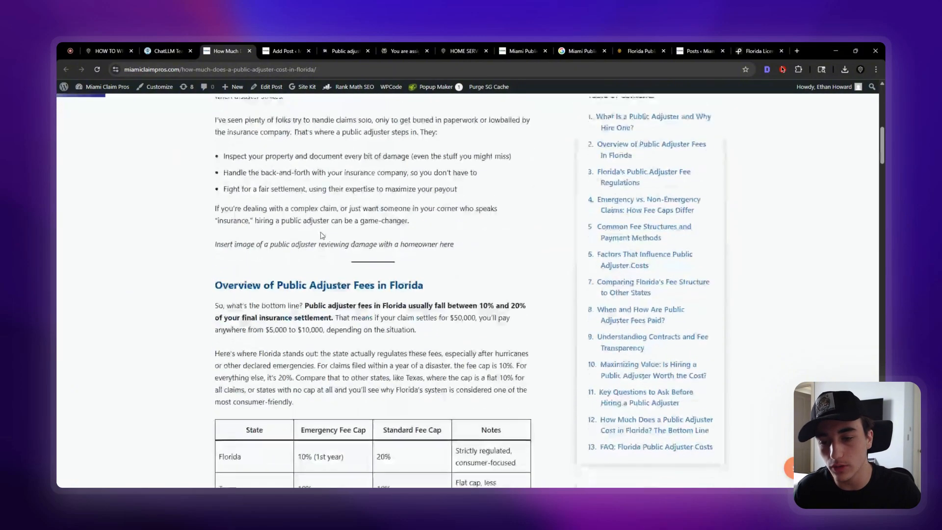
scroll(523, 280, up, 6)
scroll(523, 280, up, 2)
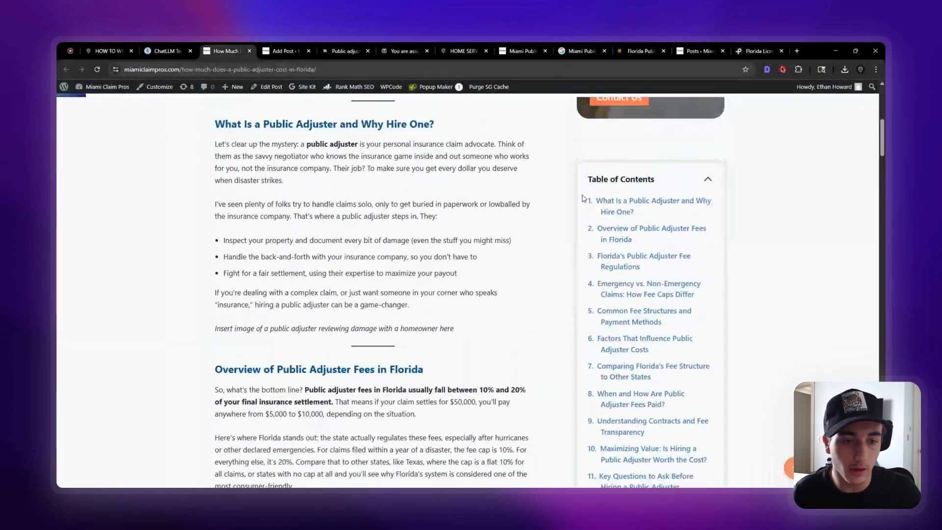
scroll(626, 246, down, 1)
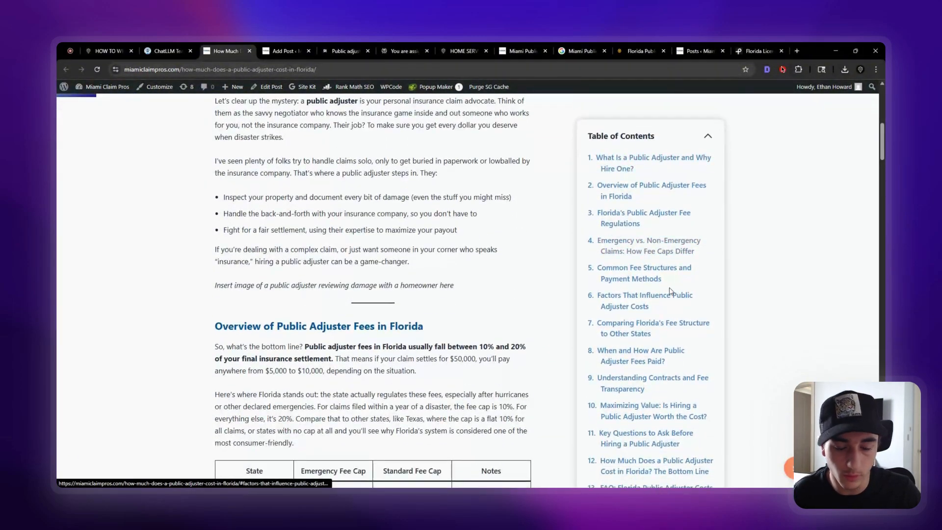
scroll(608, 206, up, 2)
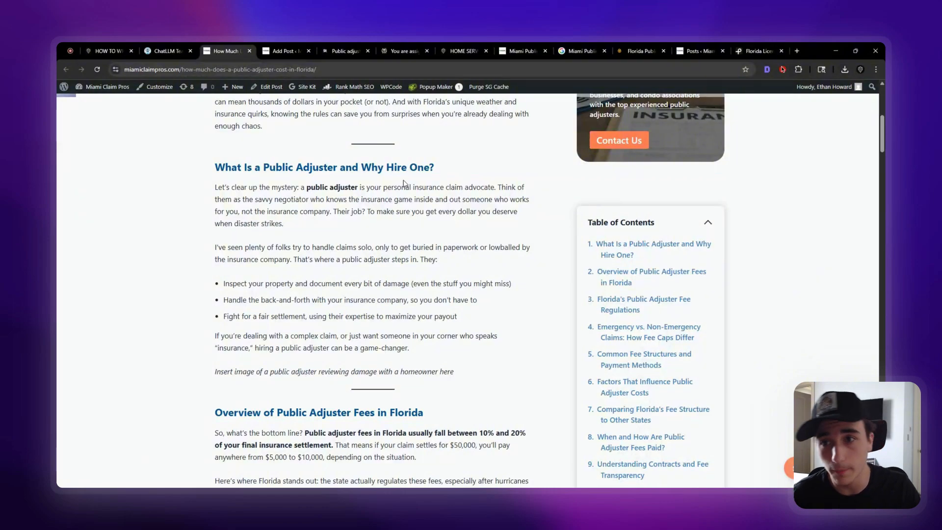
Check the site's Contact Us page and its URL, and return to the Bottom Line section in the post editor
click(285, 51)
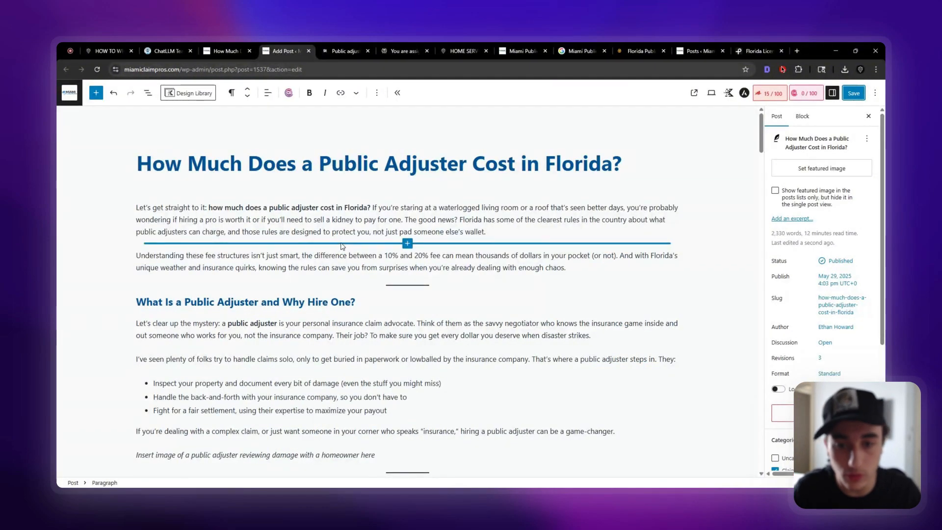
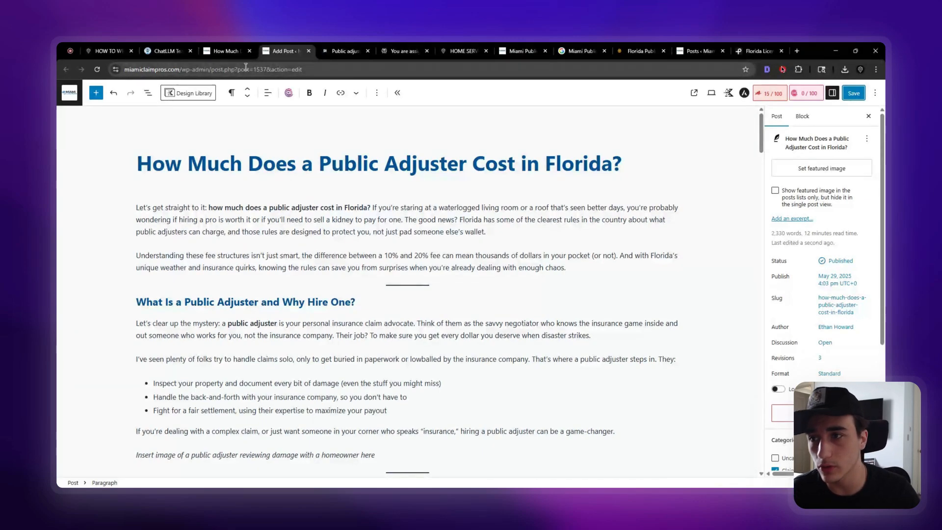
click(230, 50)
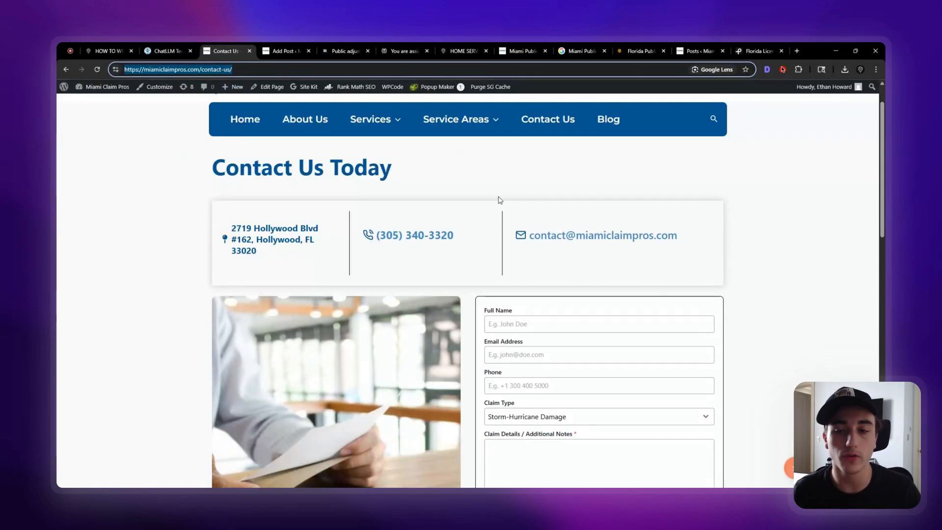
scroll(490, 198, up, 1)
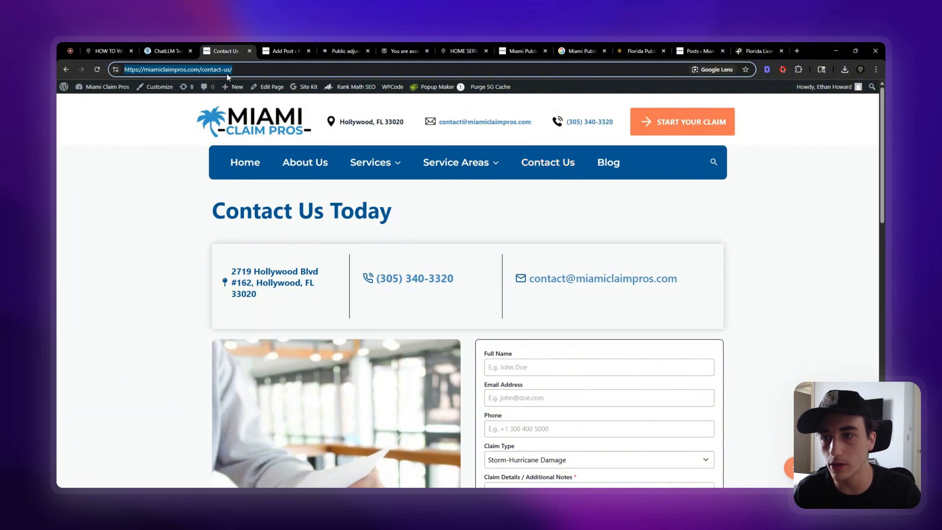
click(285, 47)
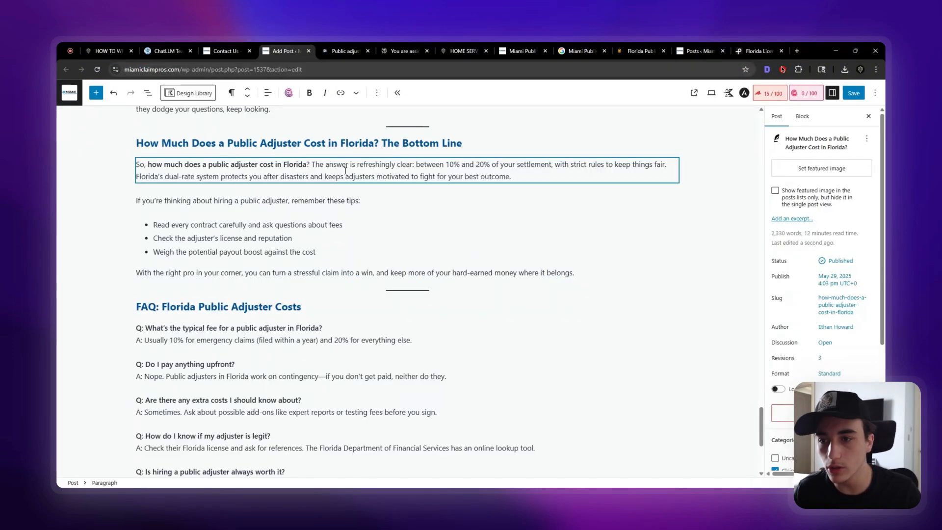
Add the line "Have any more questions? Contact us for immediate support!" below the closing sentence of the Bottom Line section
scroll(255, 197, up, 1)
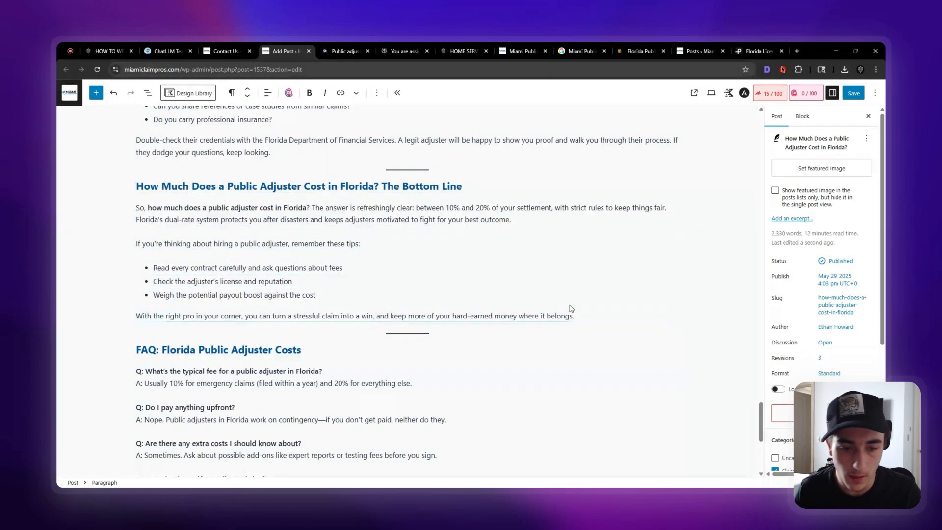
click(608, 310)
key(shift+Return)
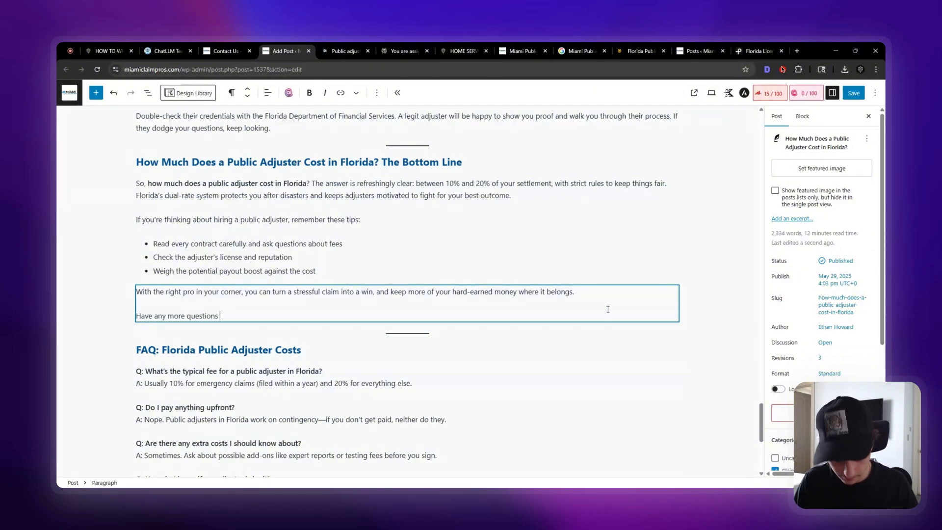
text(Have any more questions)
key(BackSpace)
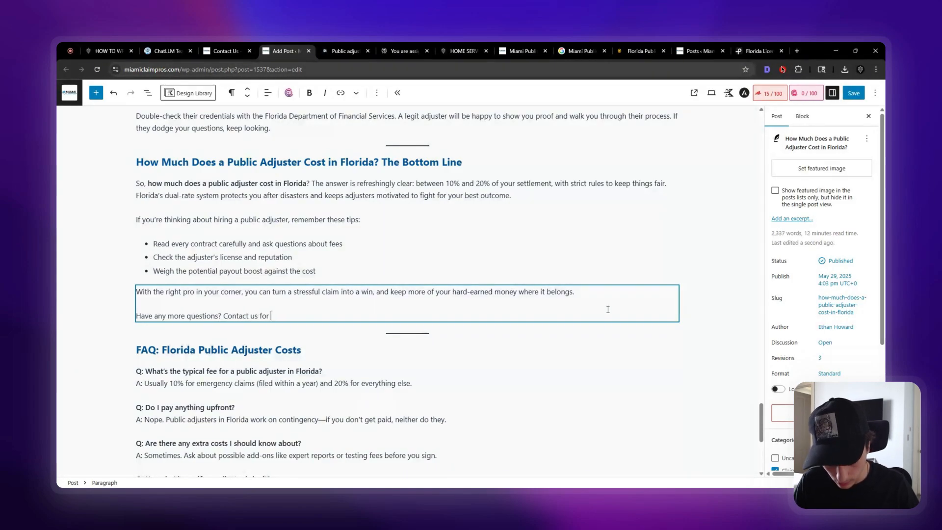
text(e support!)
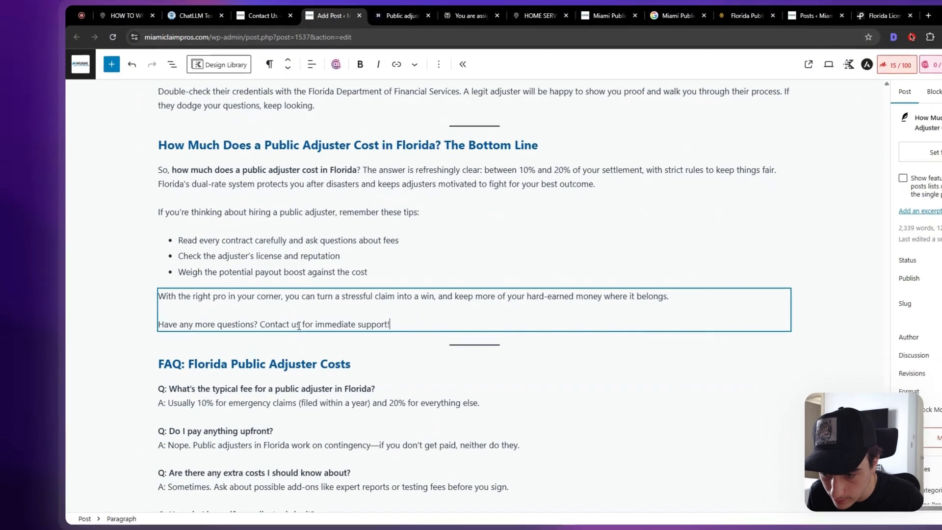
click(252, 316)
mouse_move(312, 331)
mouse_down()
mouse_move(334, 332)
mouse_move(303, 335)
mouse_up()
right_click(342, 330)
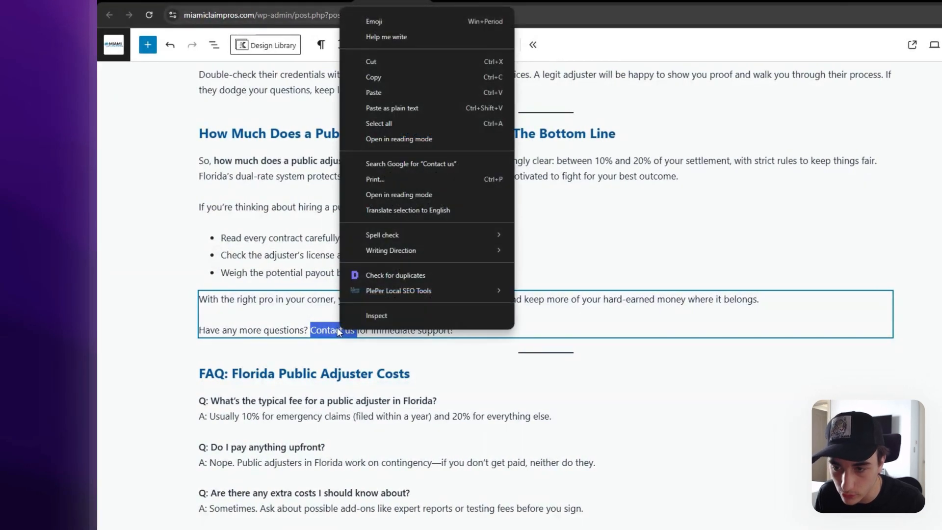
click(333, 324)
drag(354, 333, 310, 331)
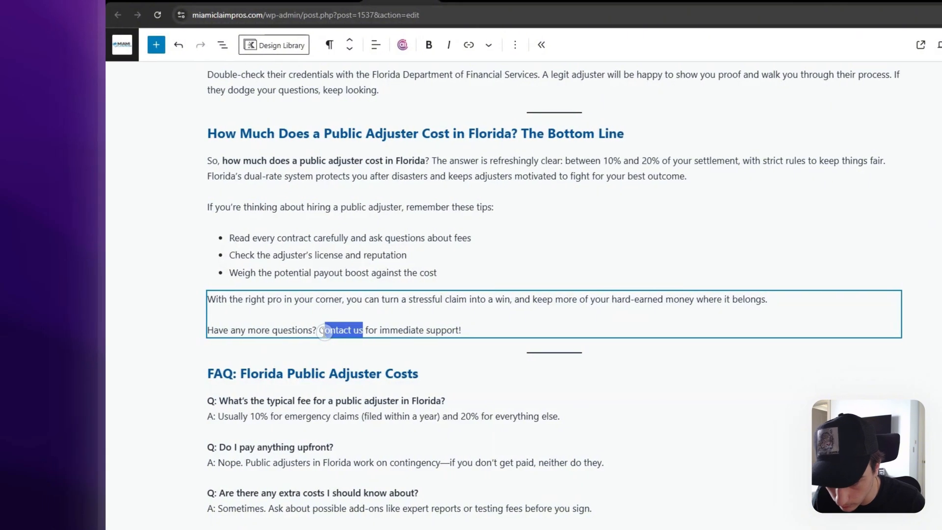
click(471, 112)
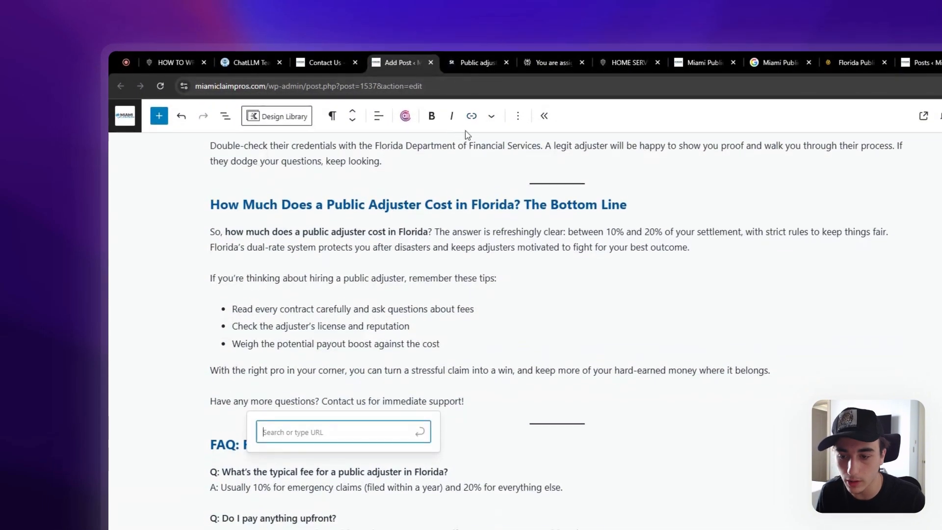
text(https://miamiclaimpros.com/contact-us/)
click(367, 372)
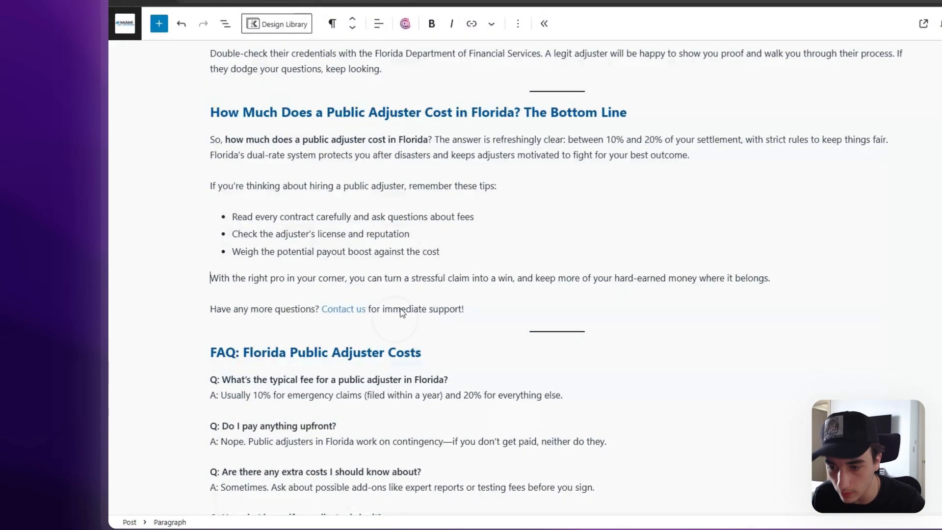
click(416, 311)
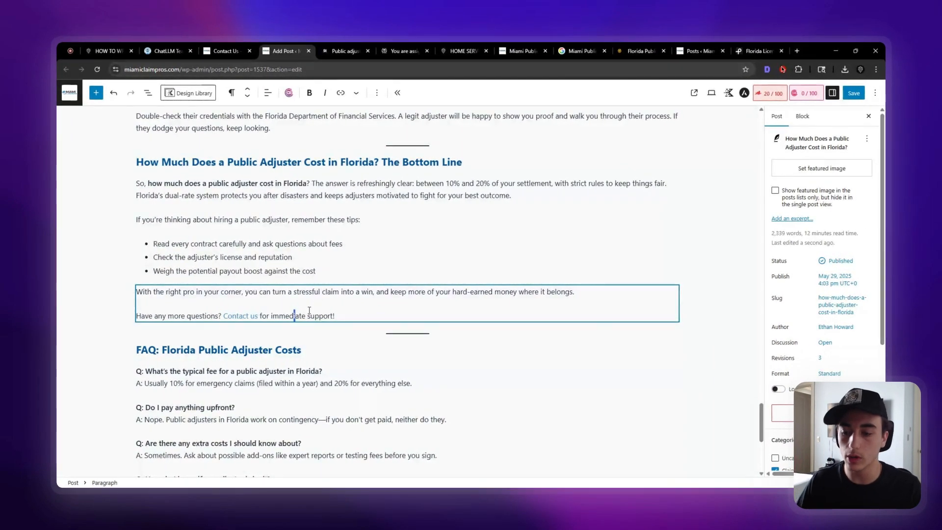
Look through the article list on the site's blog page for related posts to link internally
scroll(309, 310, down, 3)
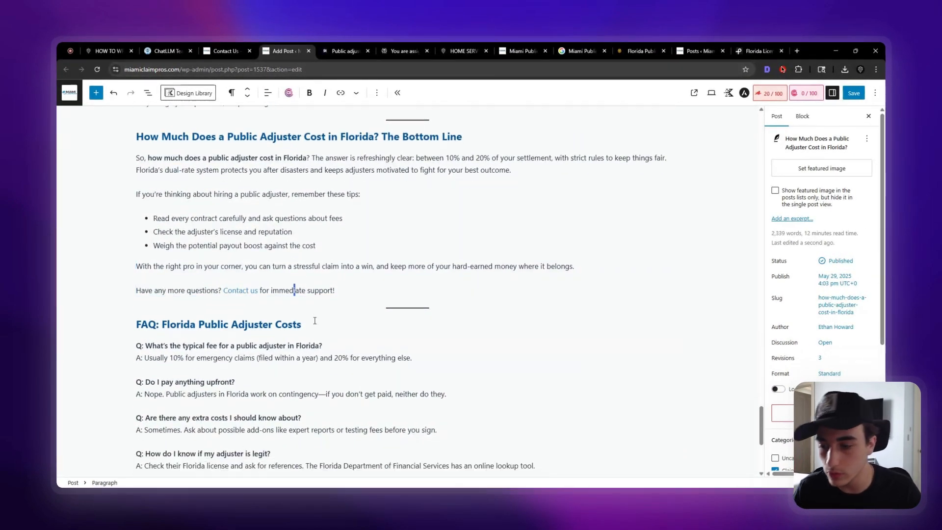
scroll(329, 289, up, 10)
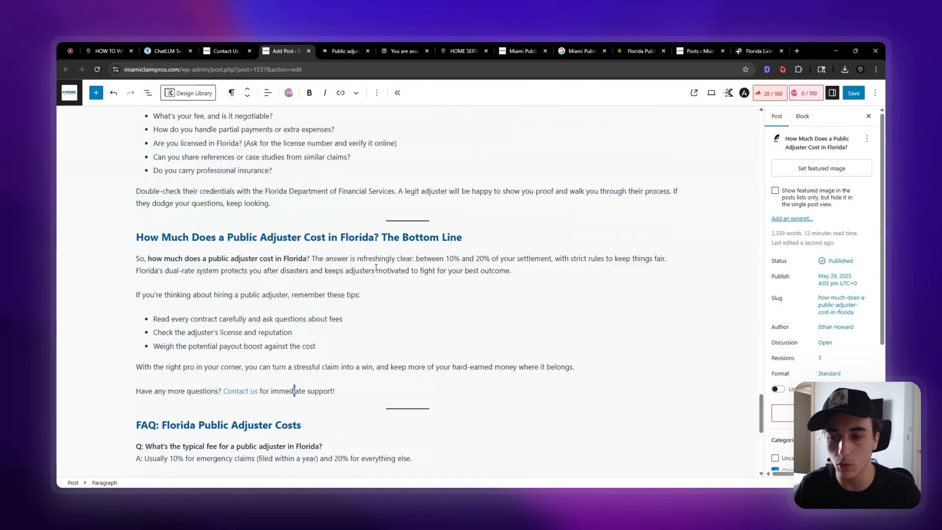
click(218, 47)
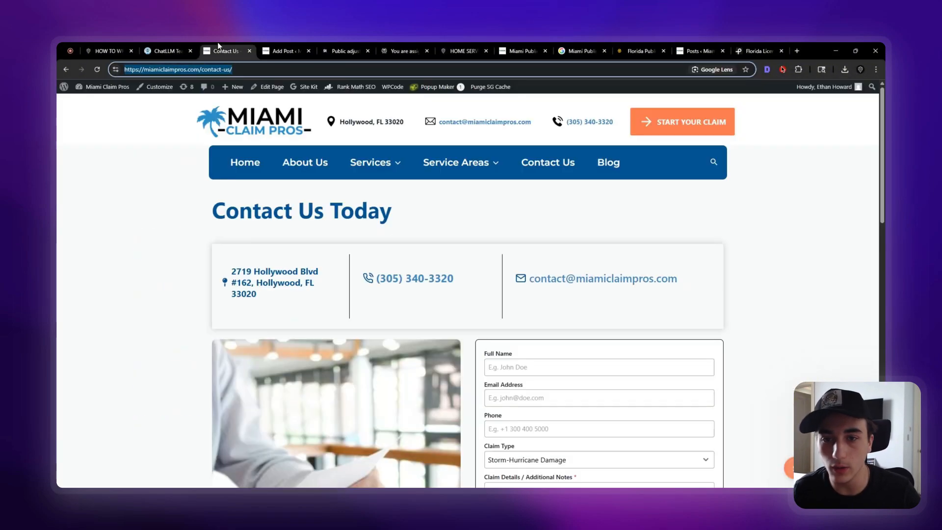
click(610, 166)
scroll(385, 265, down, 4)
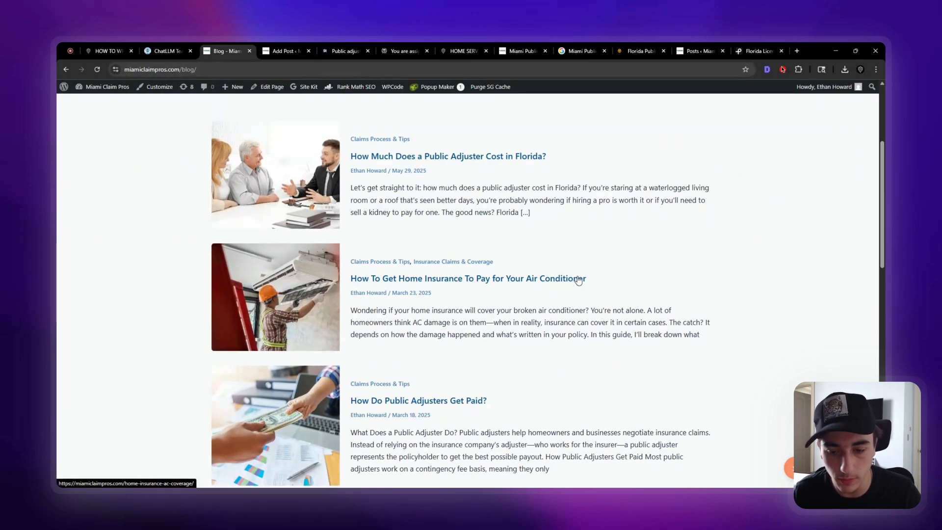
scroll(579, 281, down, 2)
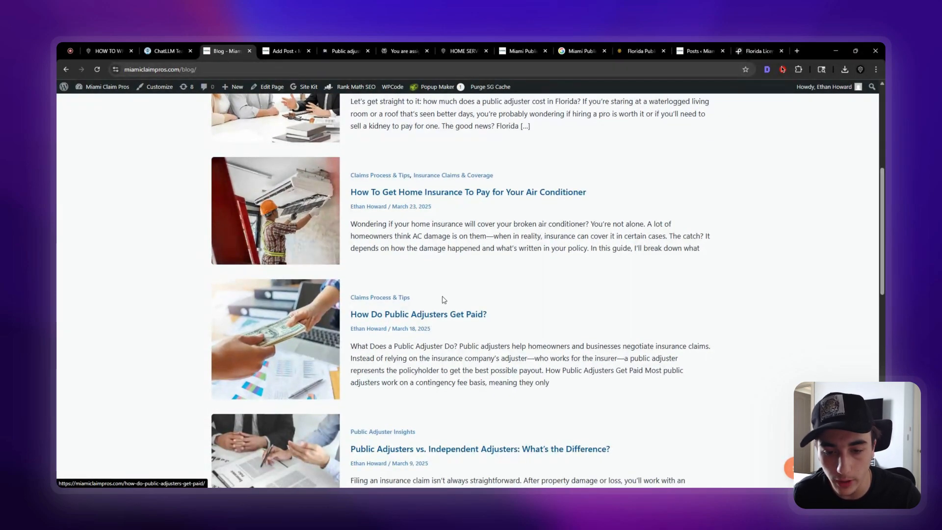
scroll(445, 300, down, 1)
scroll(402, 273, down, 2)
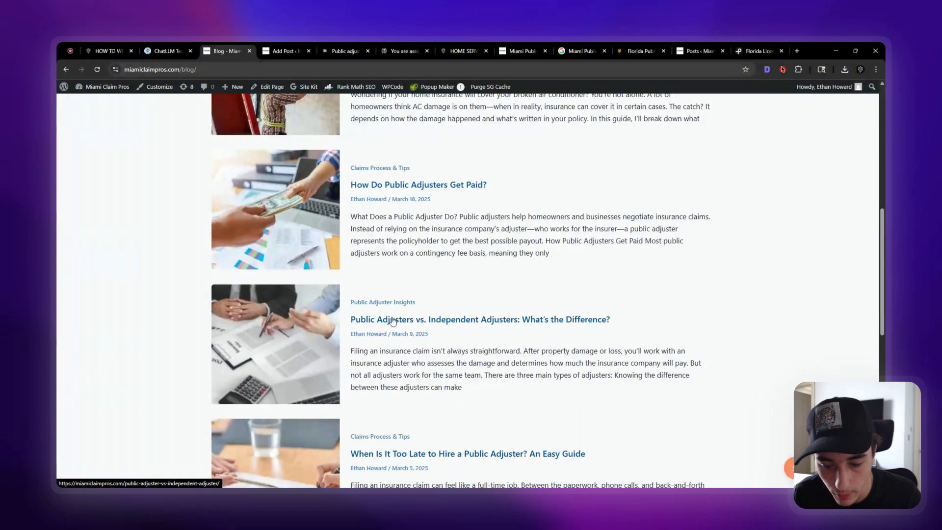
scroll(435, 305, down, 2)
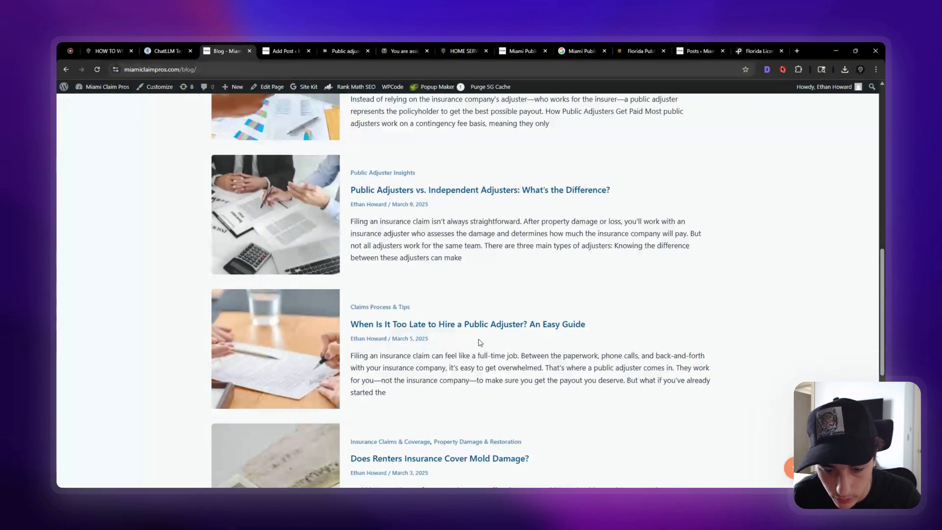
scroll(473, 346, down, 3)
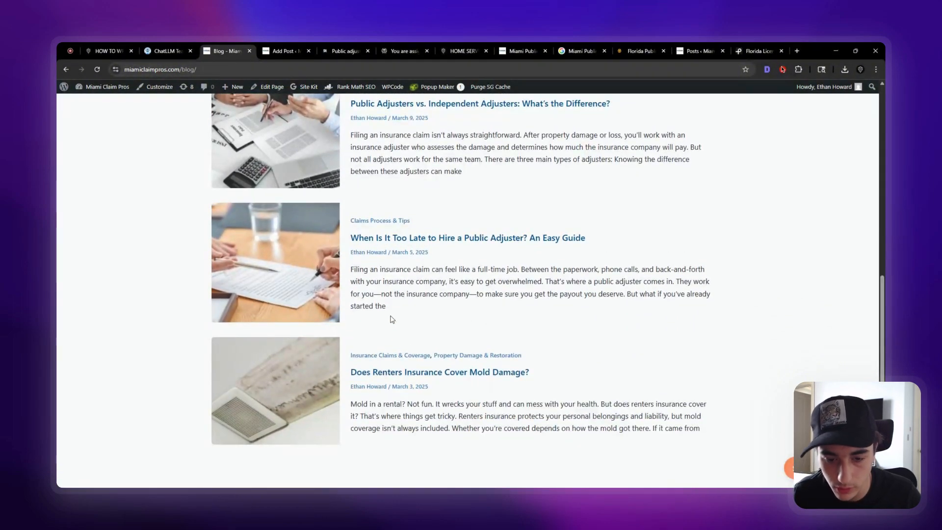
scroll(393, 320, up, 5)
Open the "How Do Public Adjusters Get Paid?" article in a separate tab and copy its URL
ctrl+click(415, 185)
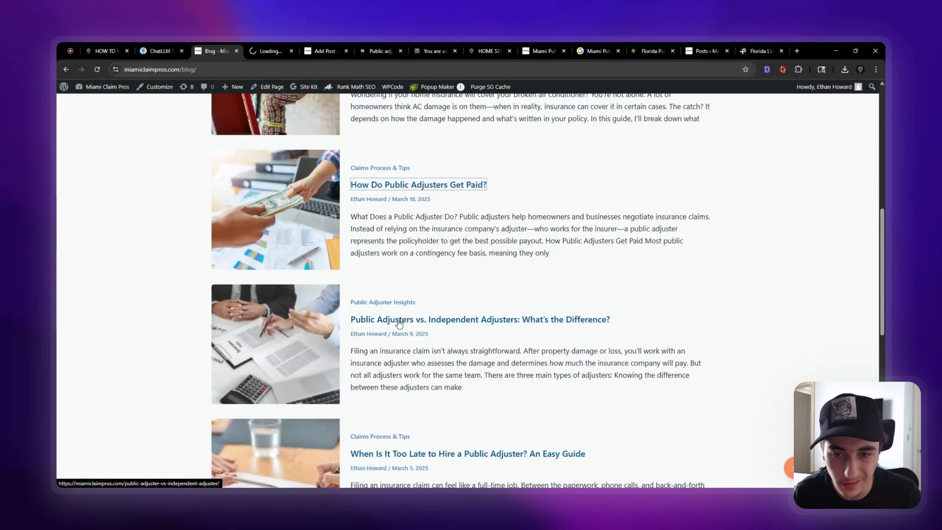
ctrl+click(399, 323)
click(315, 45)
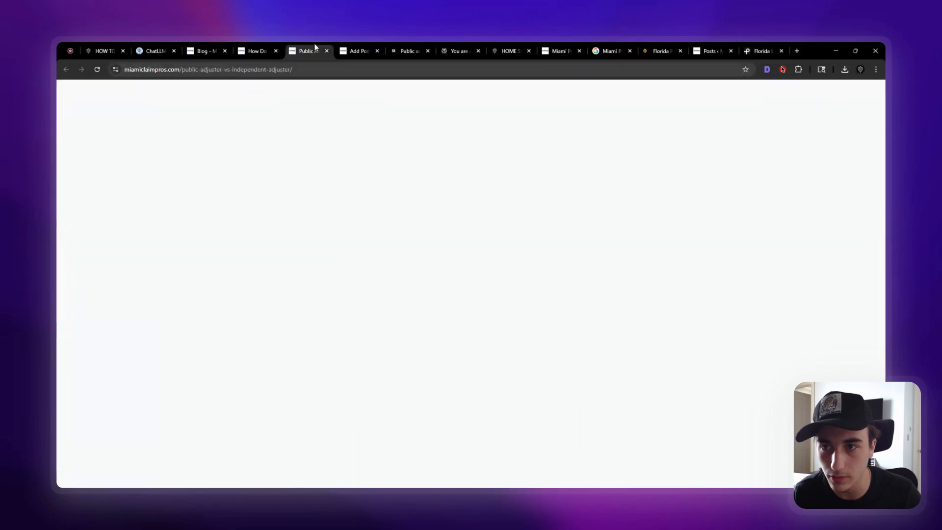
click(327, 51)
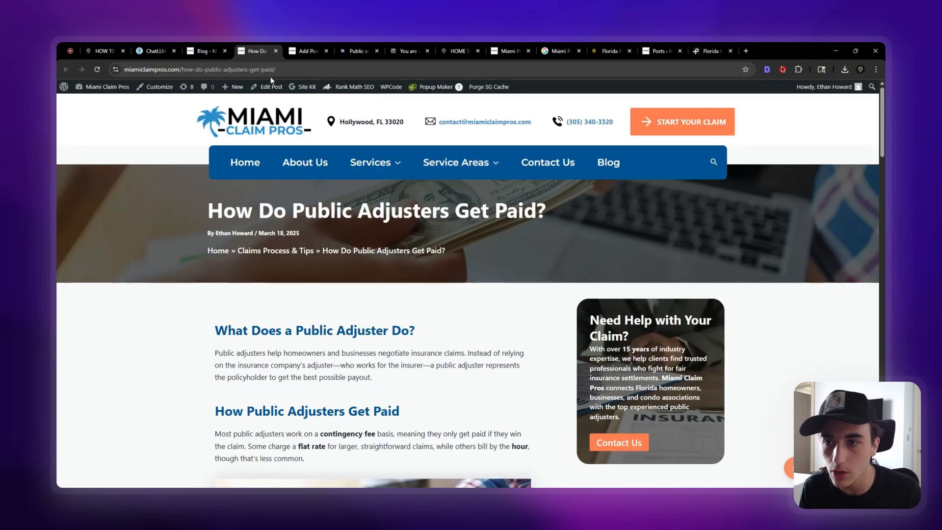
click(204, 51)
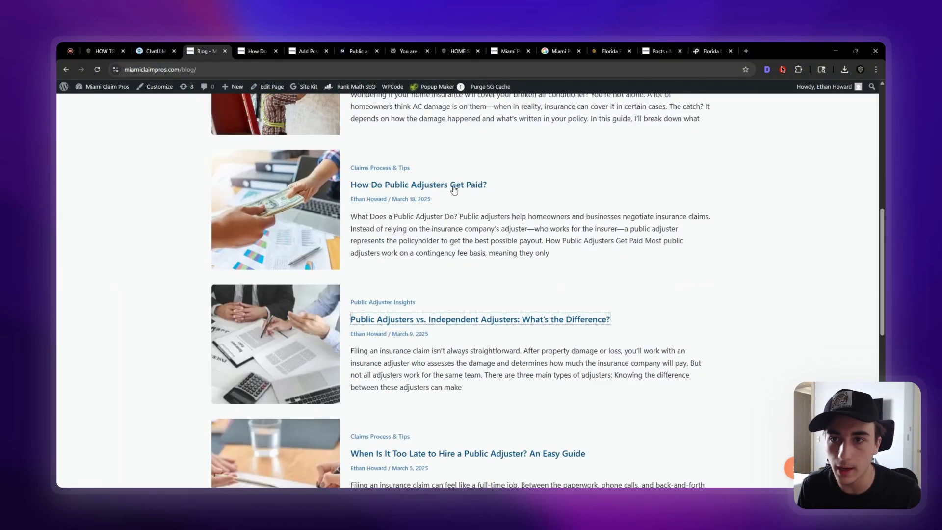
Link "how public adjusters actually get paid in Florida." under Common Fee Structures and Payment Methods to the copied article URL
click(323, 50)
scroll(454, 301, up, 10)
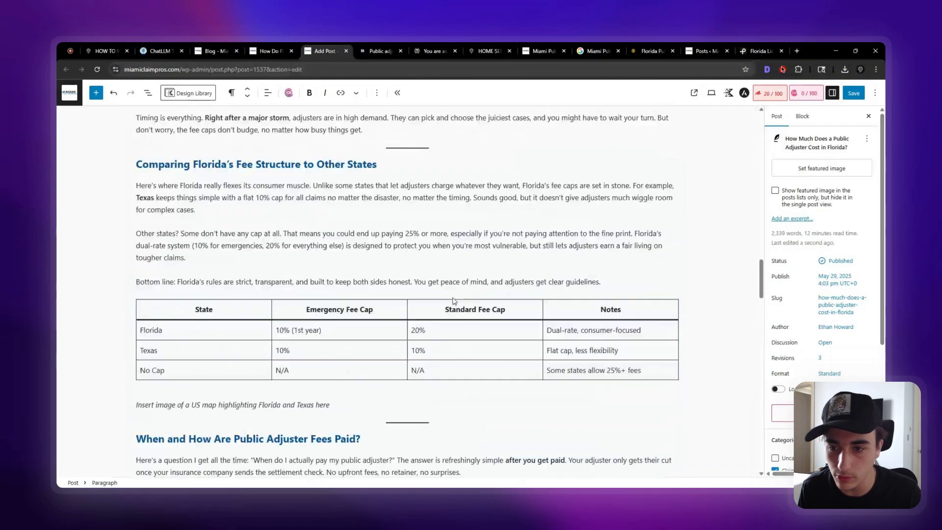
scroll(454, 300, up, 15)
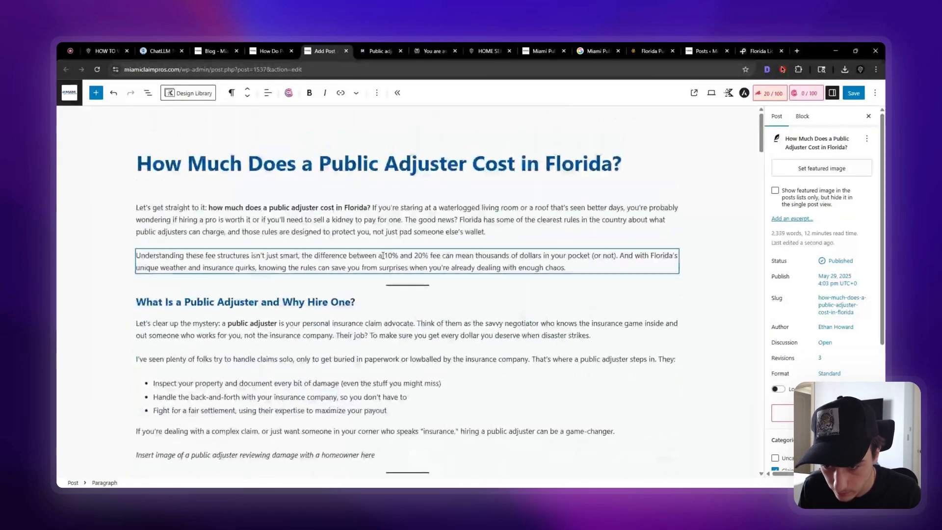
scroll(209, 219, down, 5)
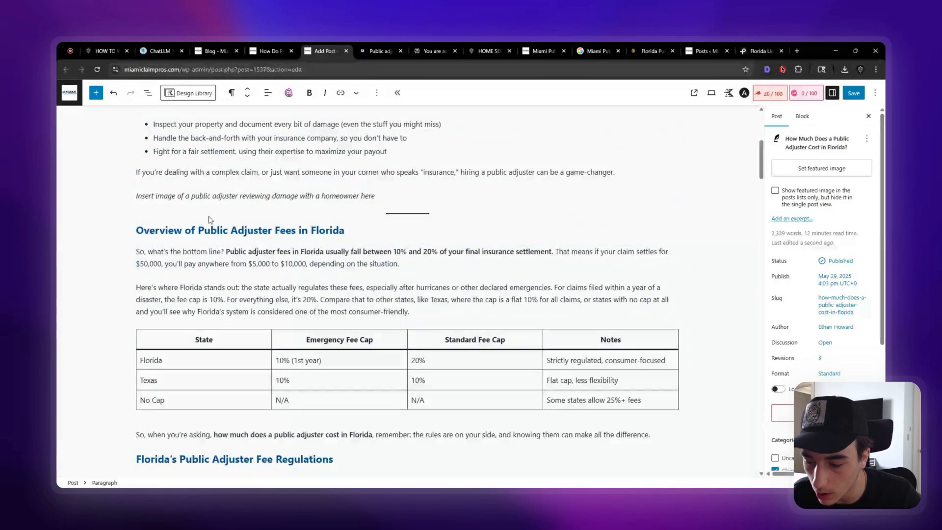
scroll(309, 211, down, 6)
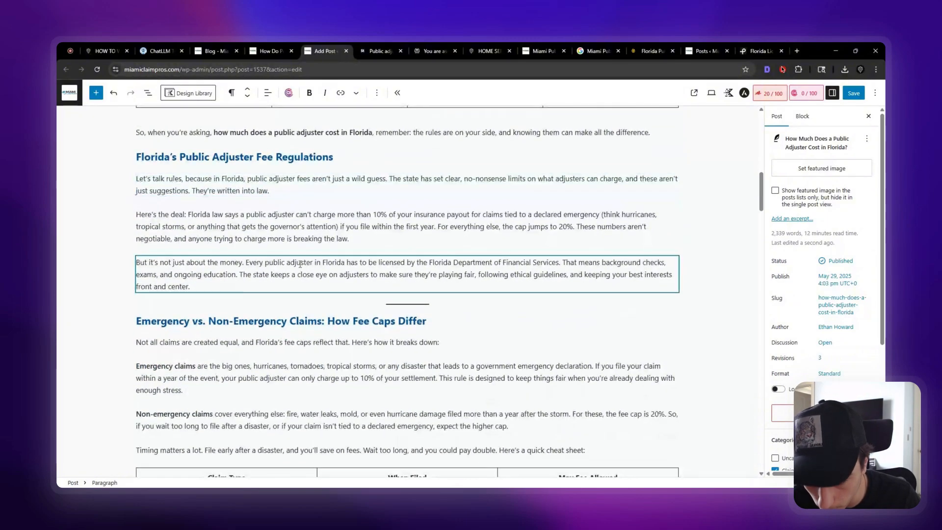
scroll(301, 264, down, 7)
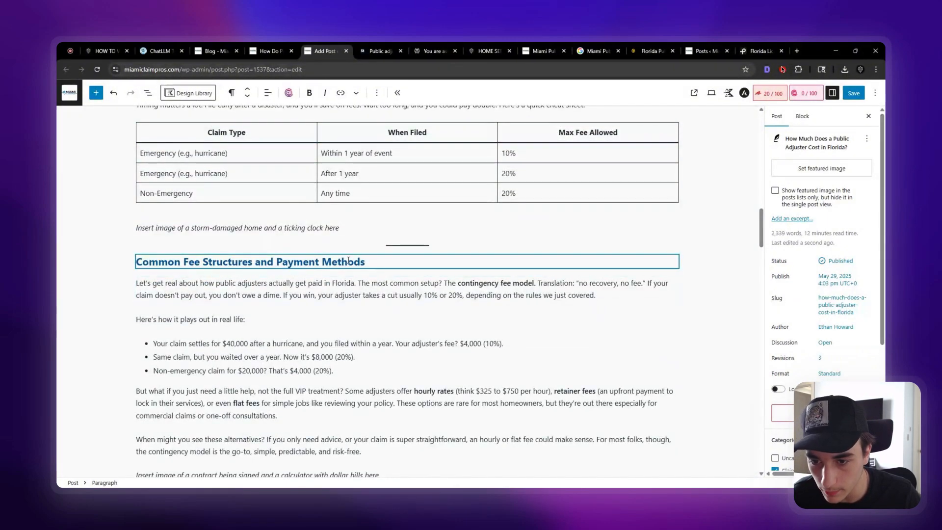
scroll(295, 255, down, 1)
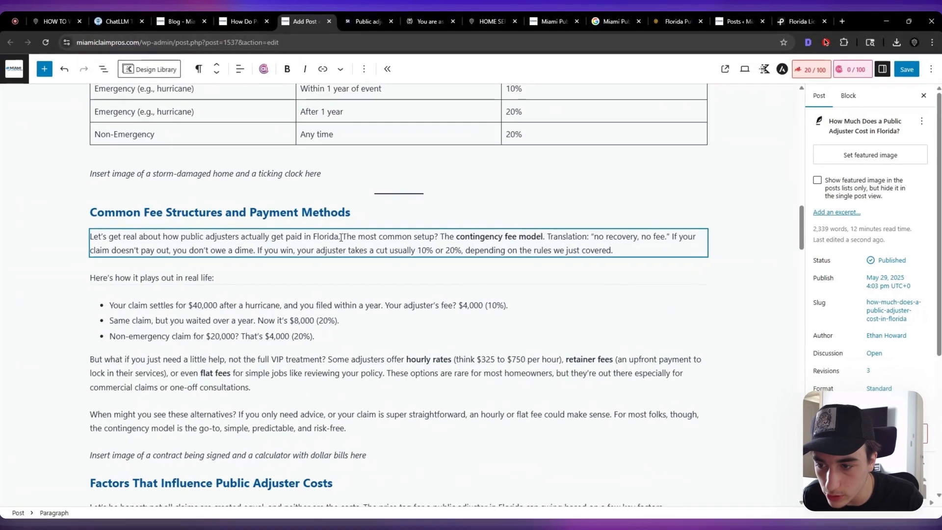
drag(356, 240, 170, 240)
drag(265, 233, 303, 234)
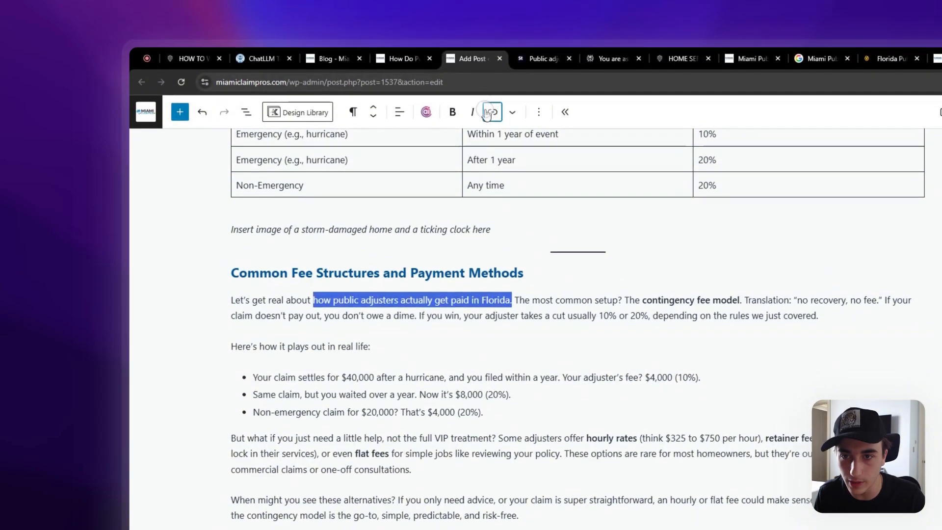
click(492, 72)
key(ctrl+v)
key(Return)
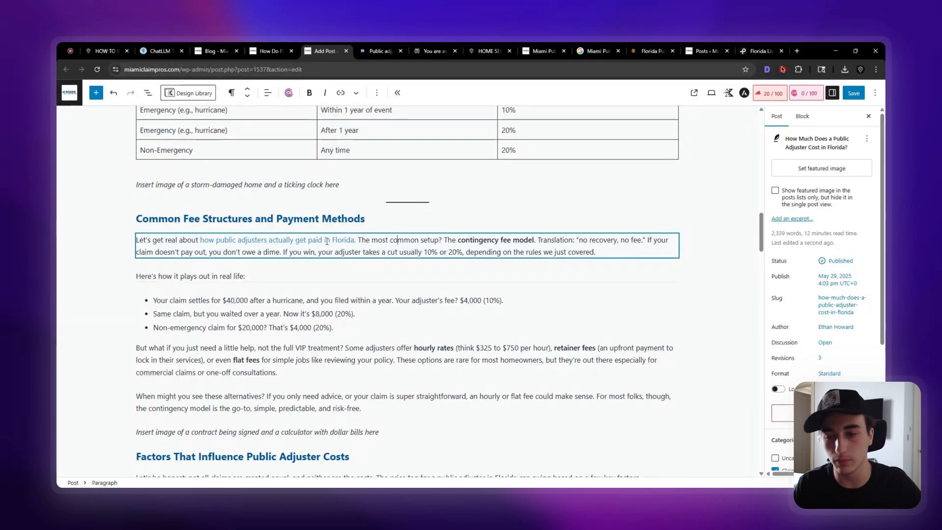
Open the Miami Claim Pros home page and copy its URL
click(270, 49)
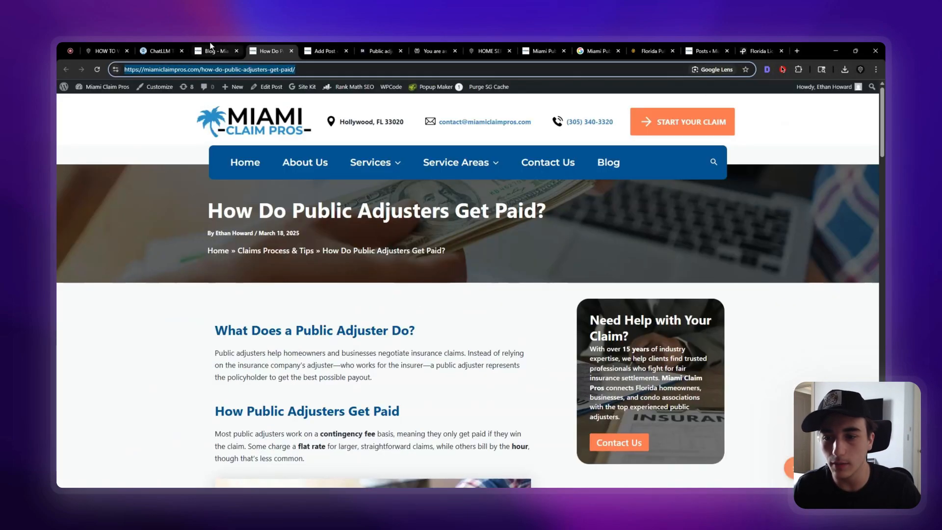
click(213, 49)
click(267, 49)
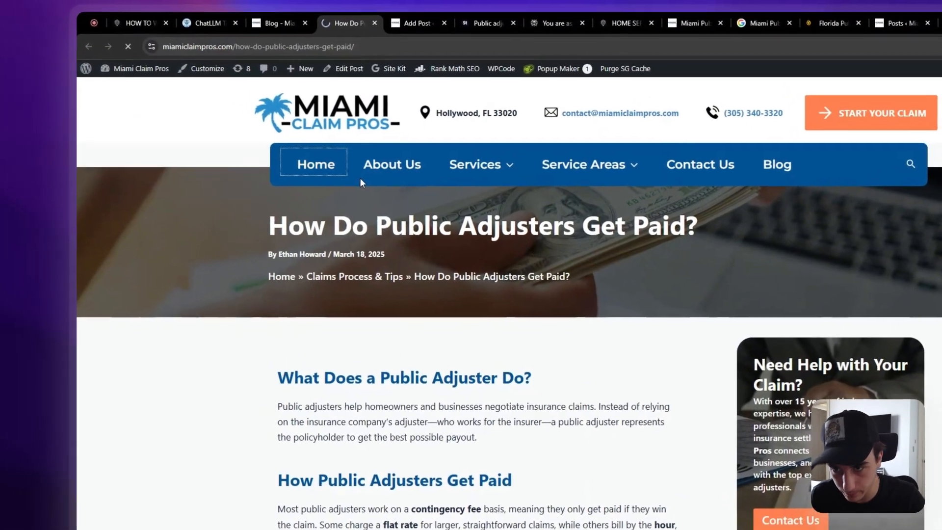
click(245, 162)
drag(276, 271, 535, 346)
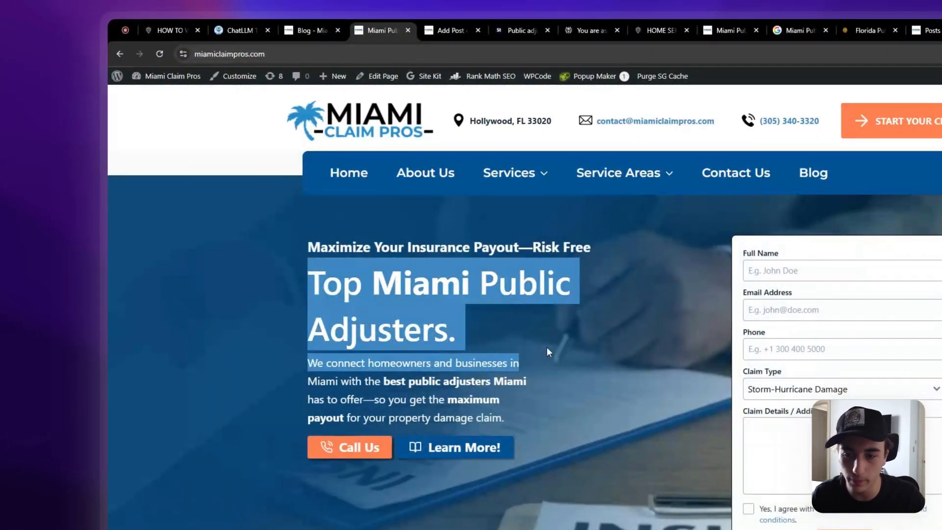
click(535, 347)
scroll(468, 165, down, 1)
scroll(355, 156, up, 1)
click(295, 68)
key(ctrl+c)
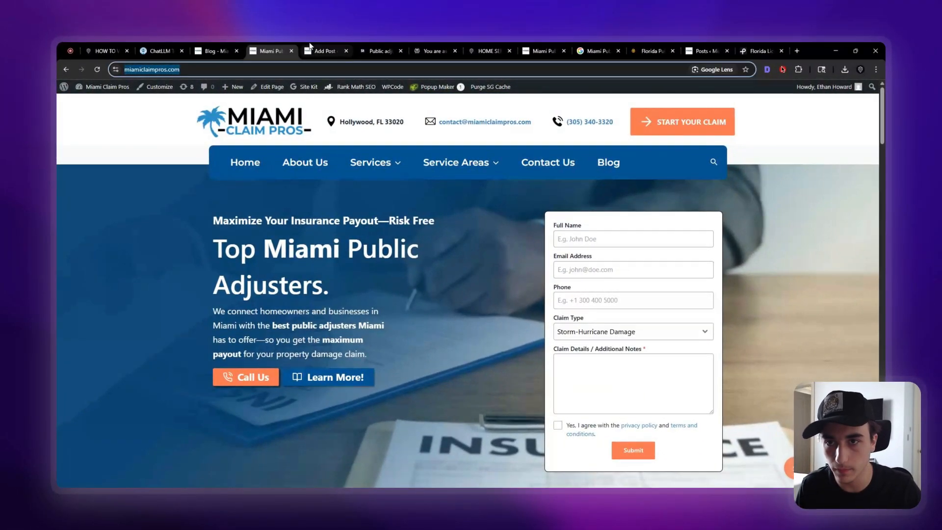
Add the closing line "In Miami and need a public adjuster? Reach out to Miami Claim Pros!" below the article's last FAQ answer
click(319, 50)
scroll(318, 261, down, 12)
scroll(319, 261, down, 20)
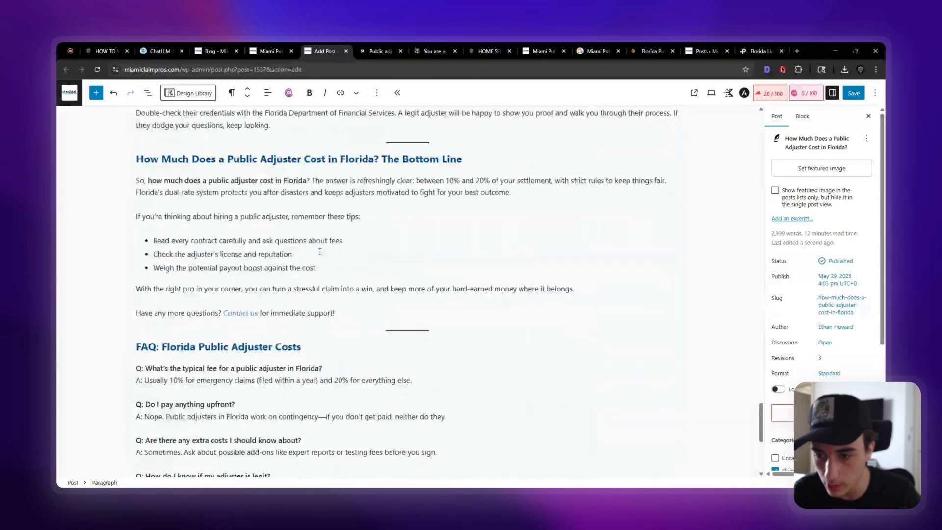
scroll(341, 266, up, 3)
click(542, 398)
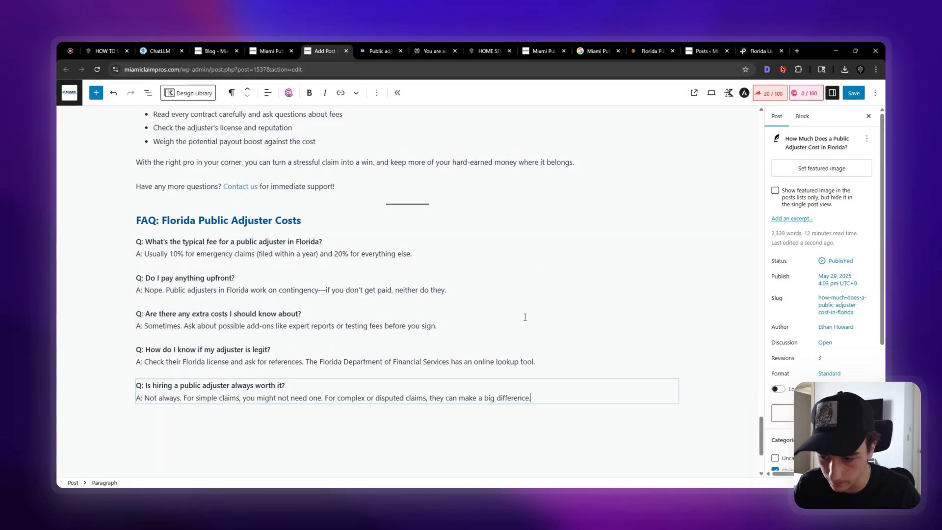
key(Return)
key(Return)
text(In)
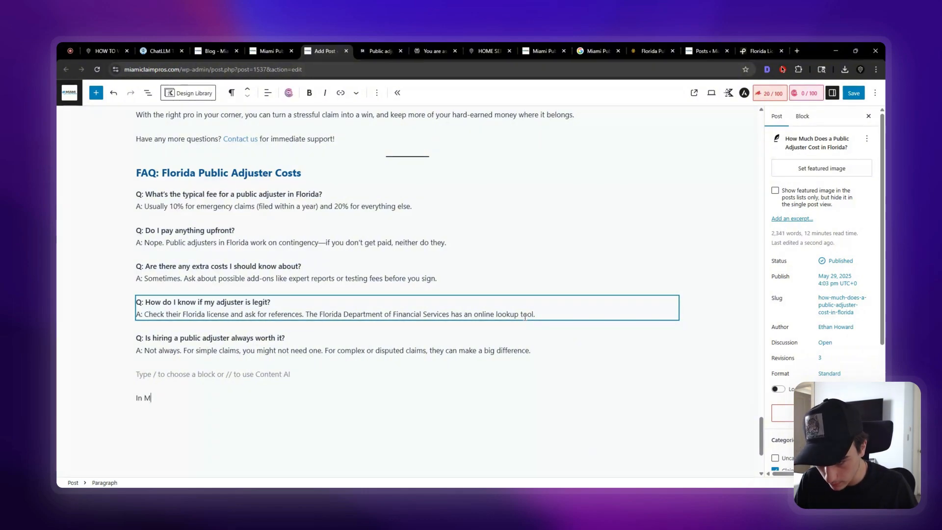
text( M)
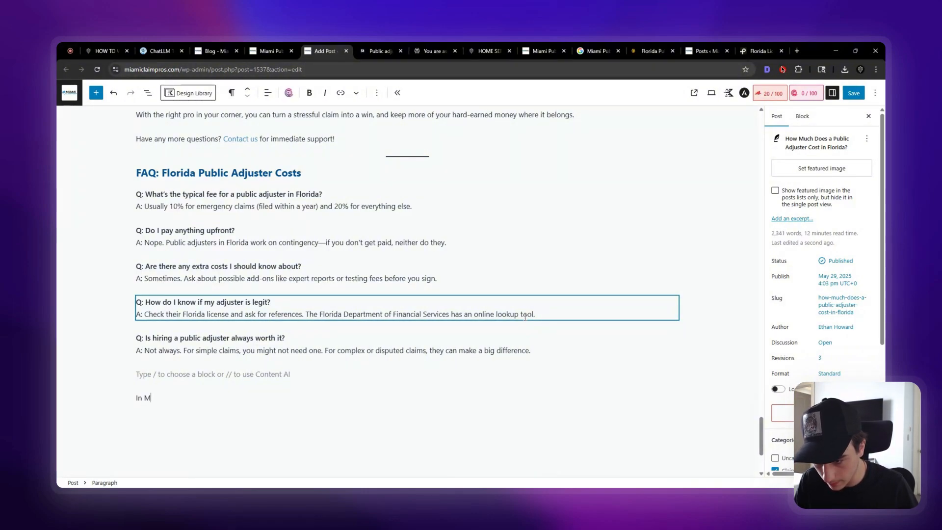
text(iami and need a public adjuster? Reach out to Miami Claim Pros!)
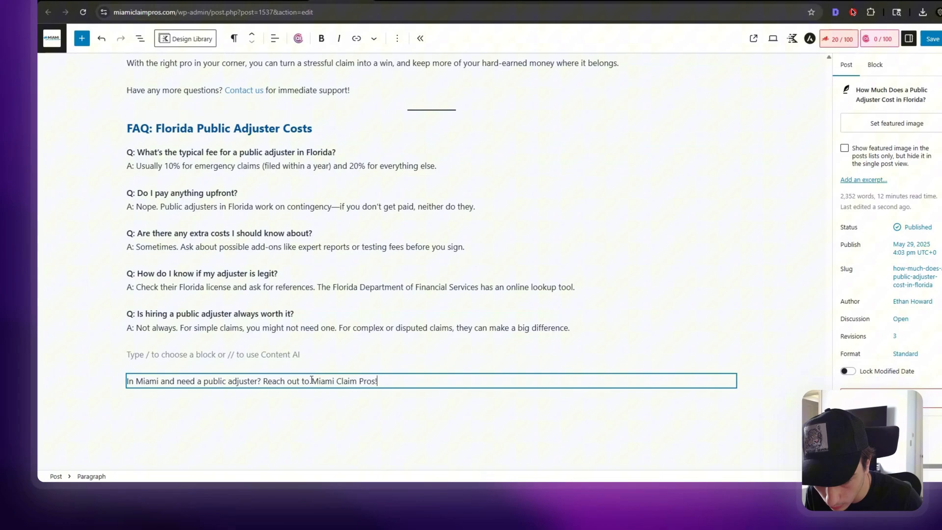
drag(301, 398, 378, 399)
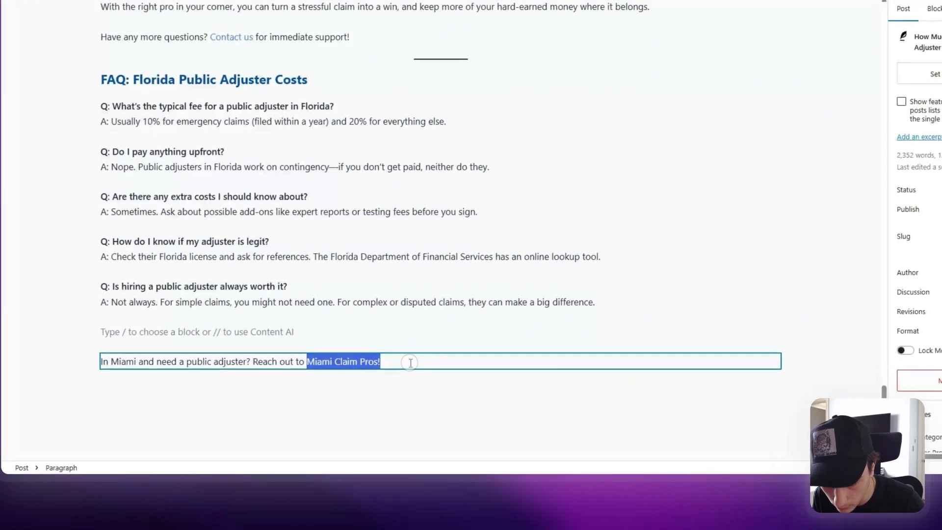
click(357, 114)
key(ctrl+v)
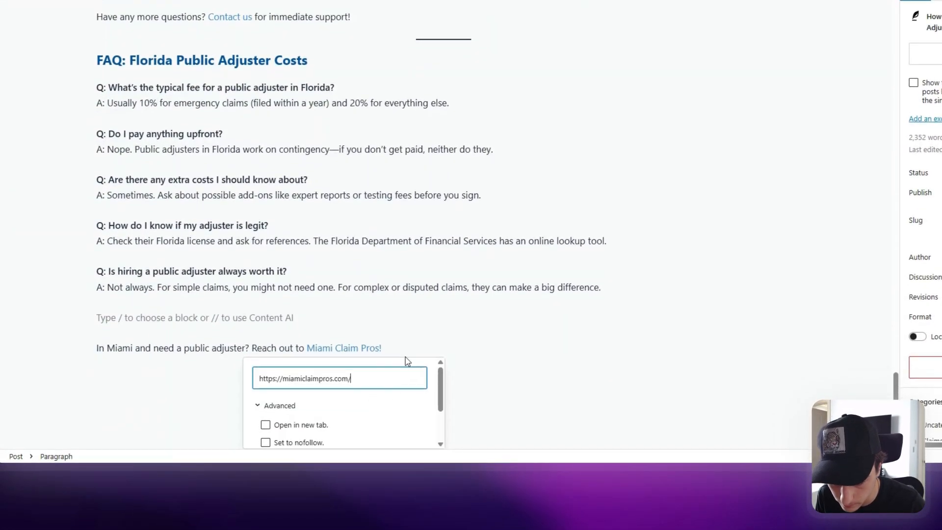
scroll(425, 405, down, 3)
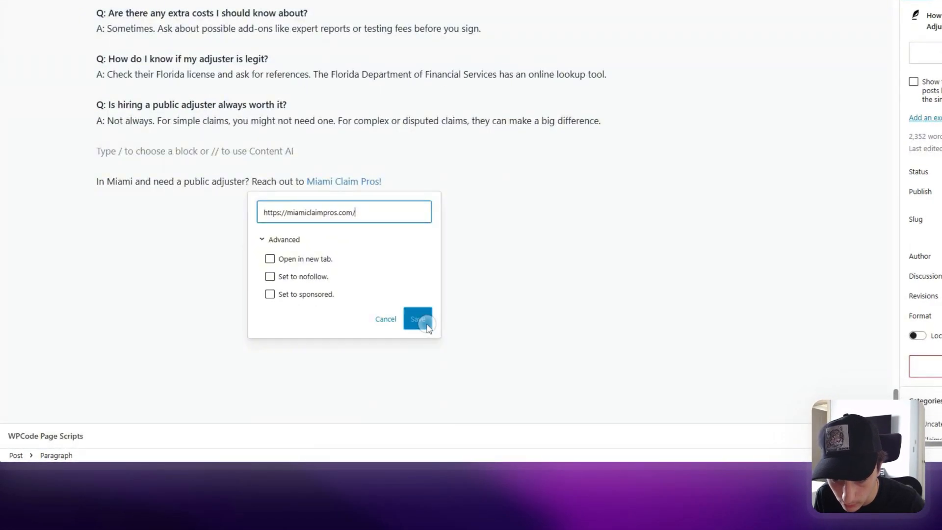
click(352, 321)
click(380, 206)
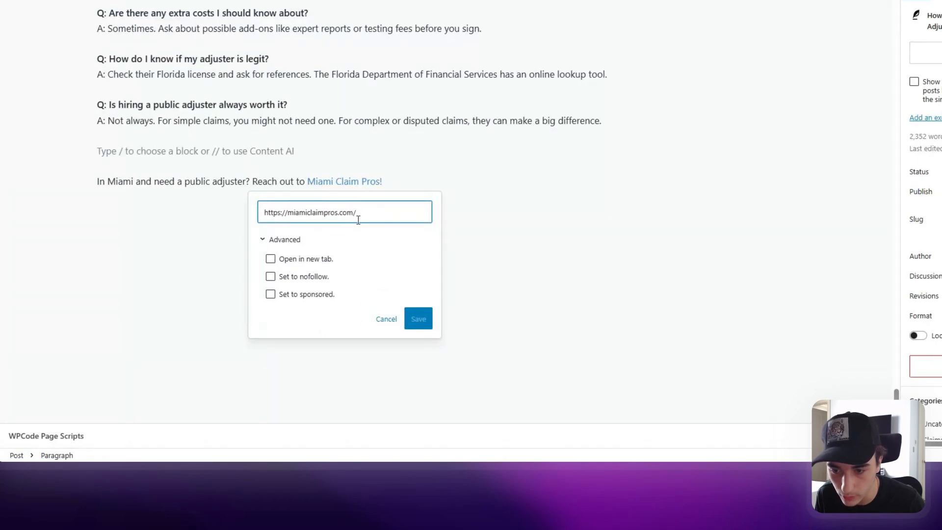
click(349, 247)
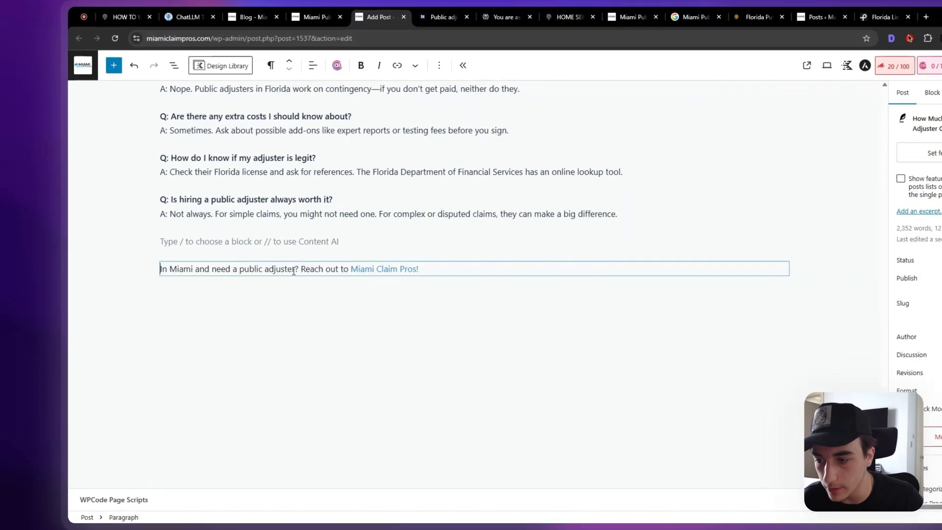
Make the whole closing call-to-action line bold
triple_click(250, 268)
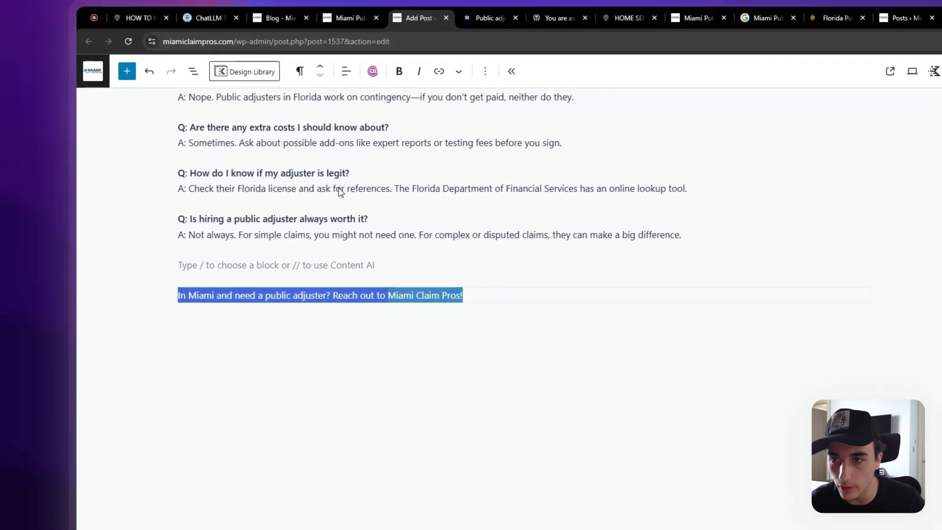
click(399, 71)
click(300, 71)
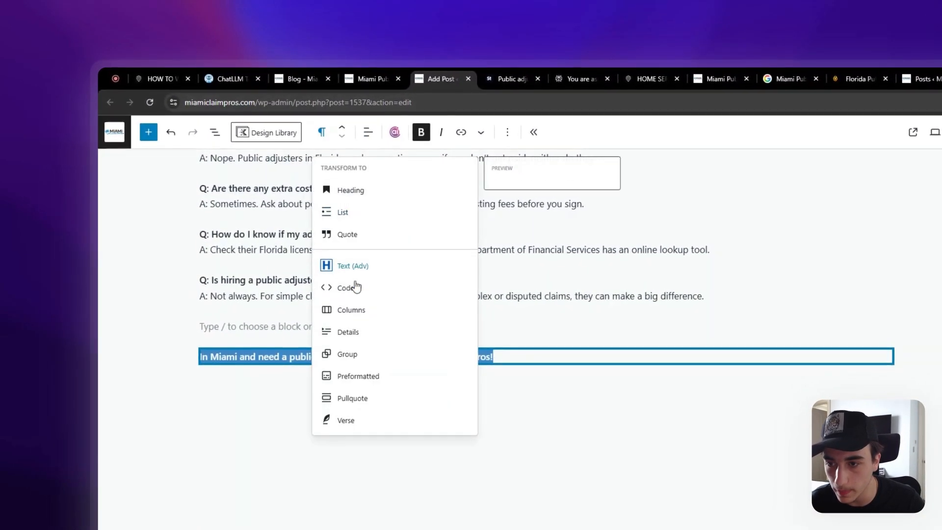
click(536, 349)
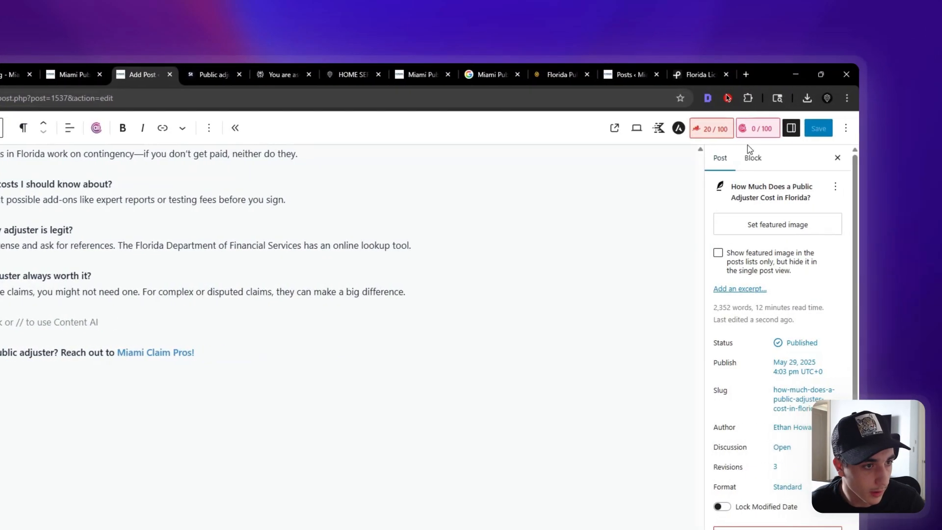
Set the closing line's text size to Medium and save the post
click(751, 156)
click(795, 290)
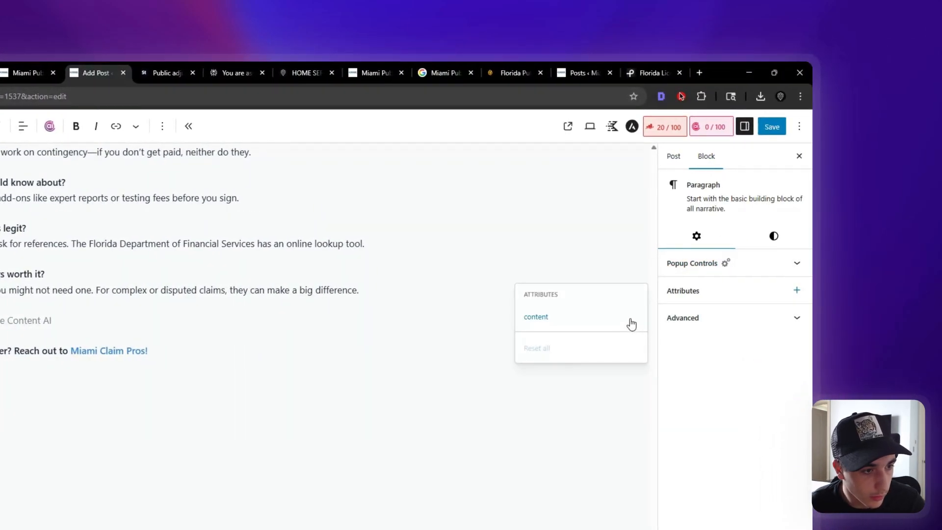
click(736, 318)
drag(749, 345, 740, 263)
click(774, 235)
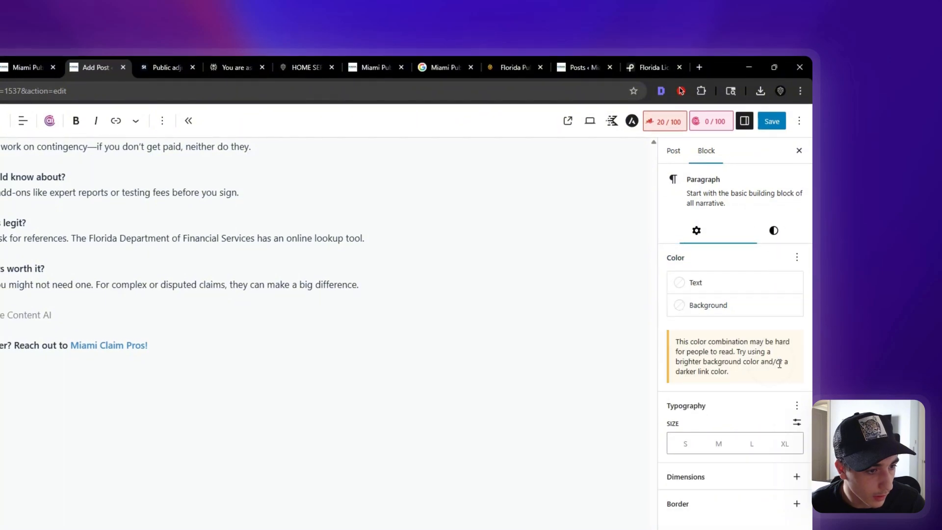
click(751, 443)
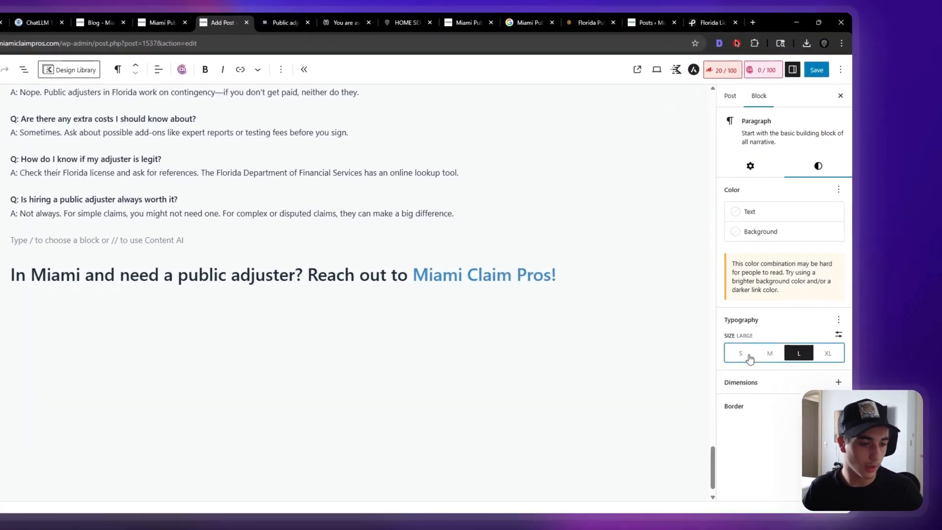
click(797, 346)
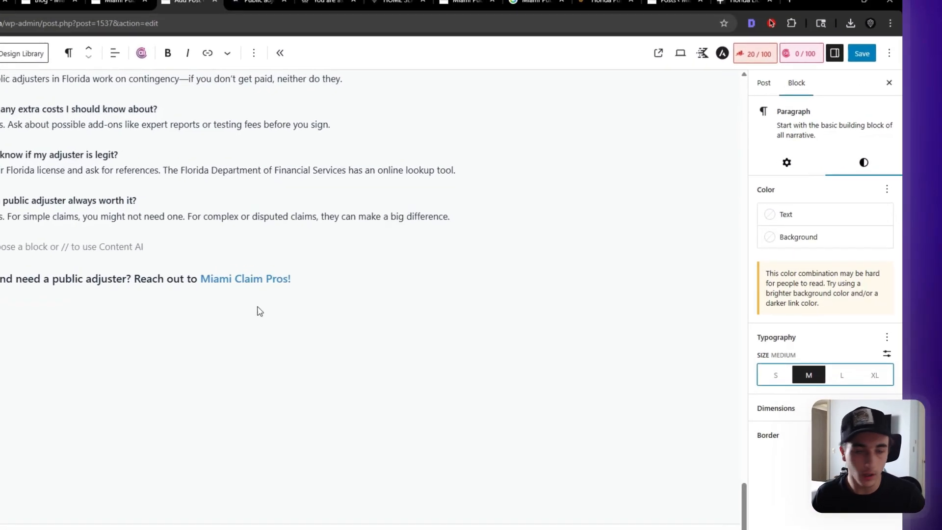
click(862, 53)
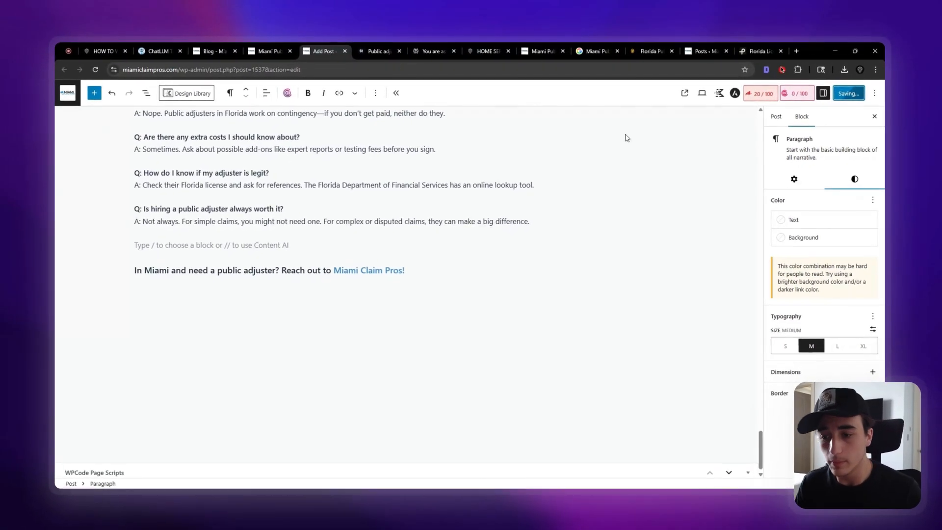
scroll(403, 216, up, 2)
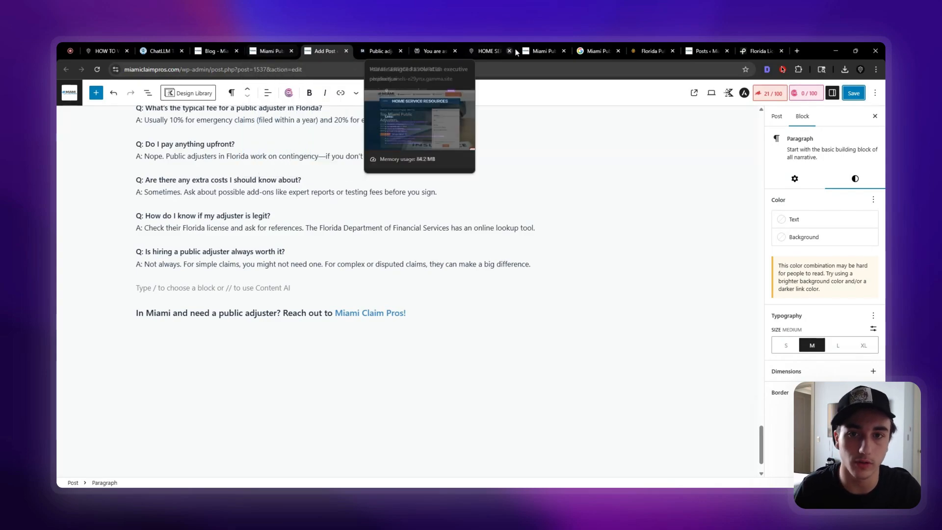
Switch to the Perplexity research, place its tab beside the post editor, and look through its sources for external links
drag(428, 44, 343, 43)
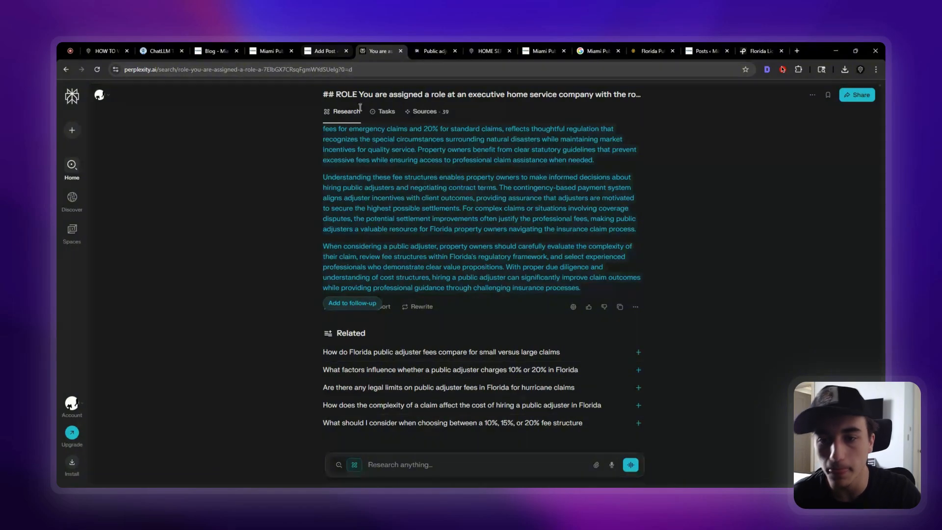
scroll(439, 202, up, 13)
click(425, 113)
scroll(291, 204, down, 7)
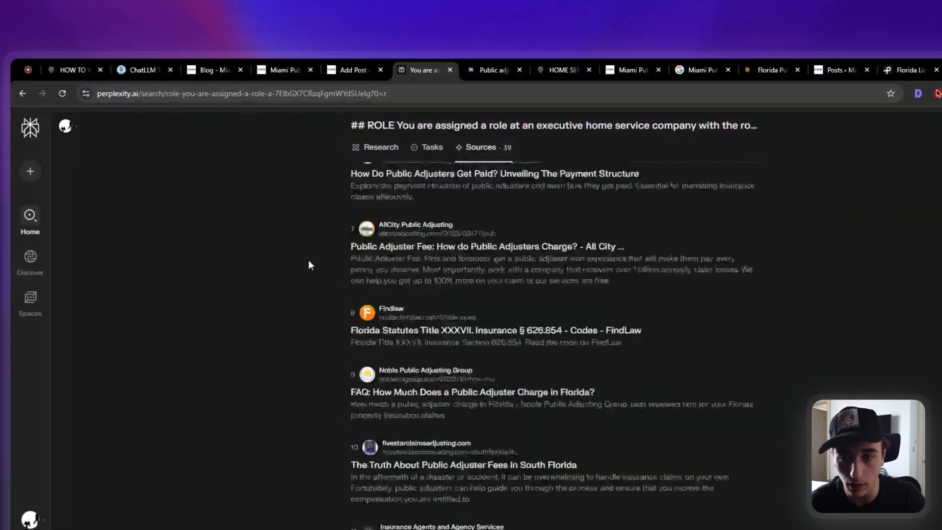
scroll(309, 265, up, 8)
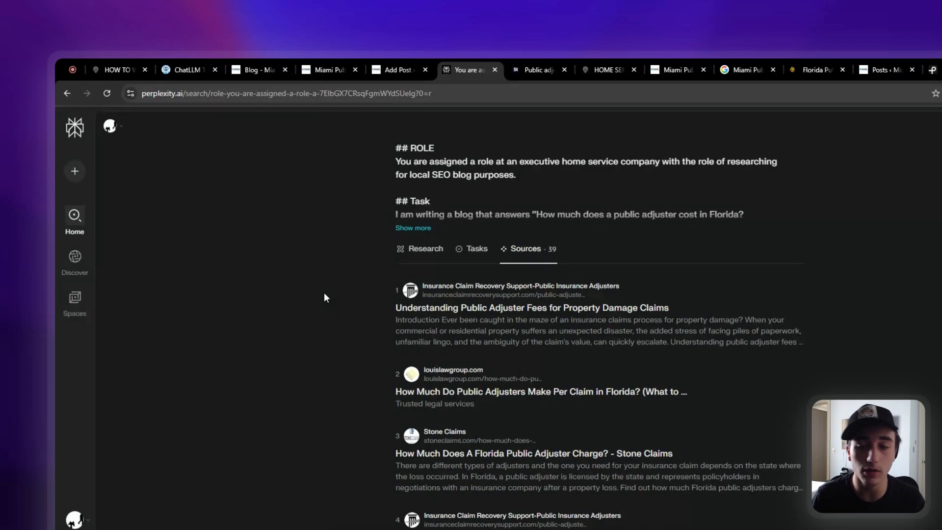
Open the first source, "Understanding Public Adjuster Fees for Property Damage Claims", and examine the company's home page for its services and state licences
click(534, 309)
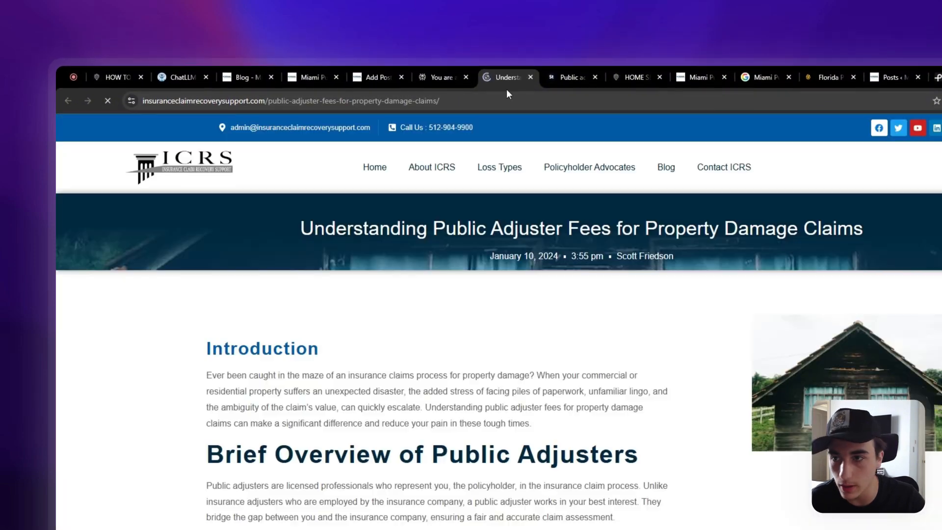
click(283, 170)
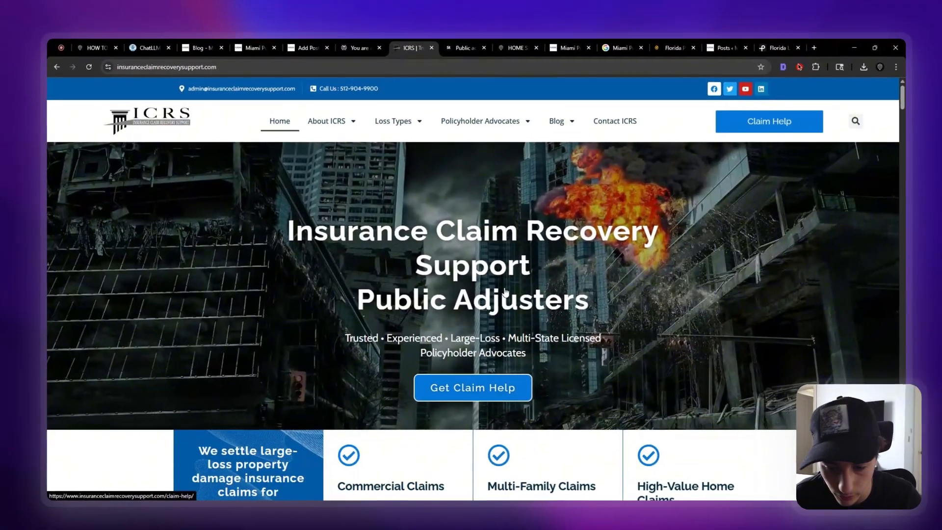
scroll(386, 274, down, 7)
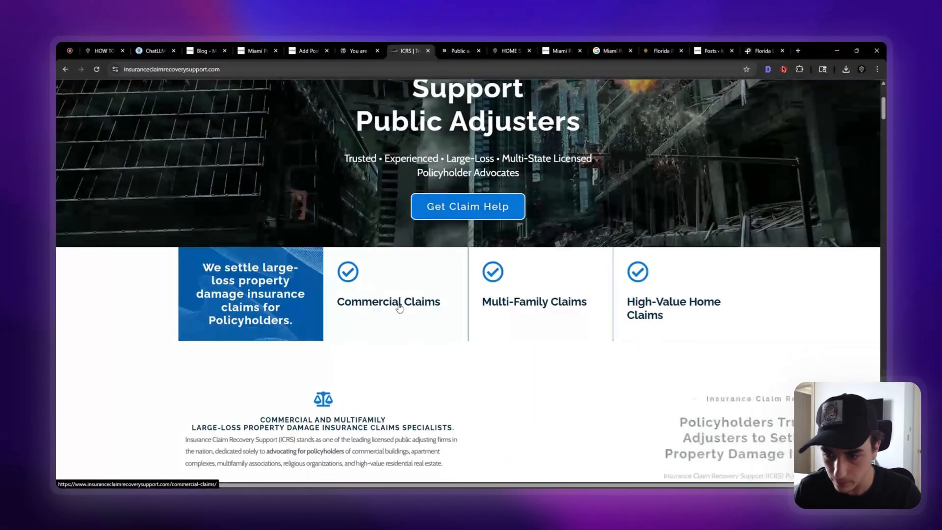
scroll(369, 240, down, 4)
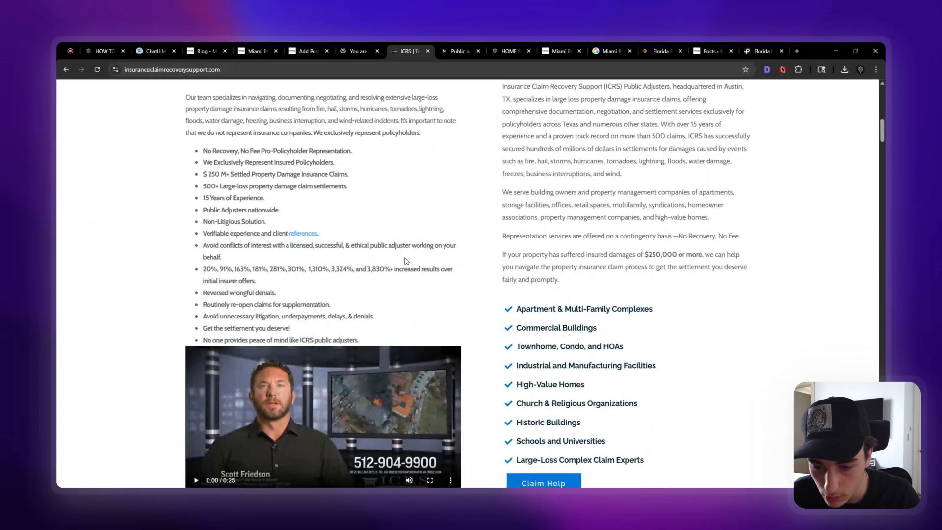
scroll(402, 245, down, 5)
scroll(561, 260, down, 15)
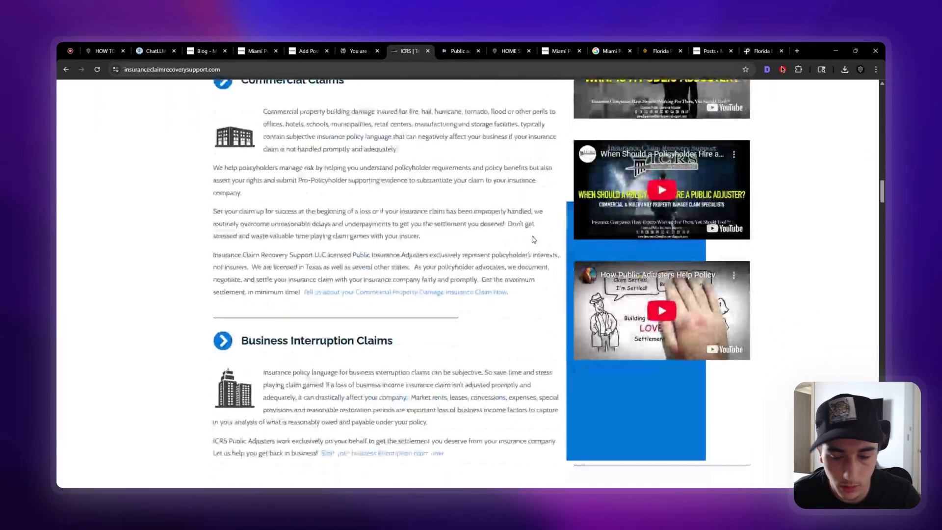
scroll(491, 244, down, 10)
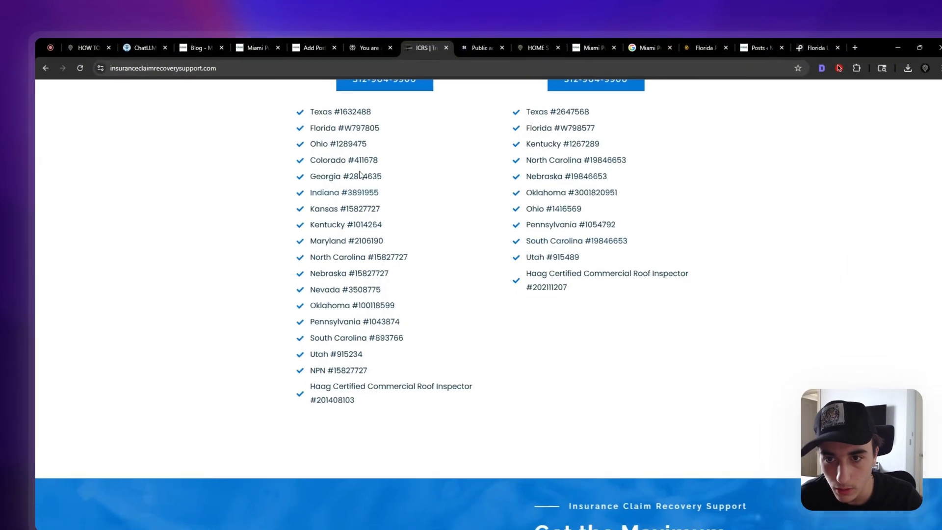
drag(304, 123, 392, 358)
scroll(392, 210, up, 2)
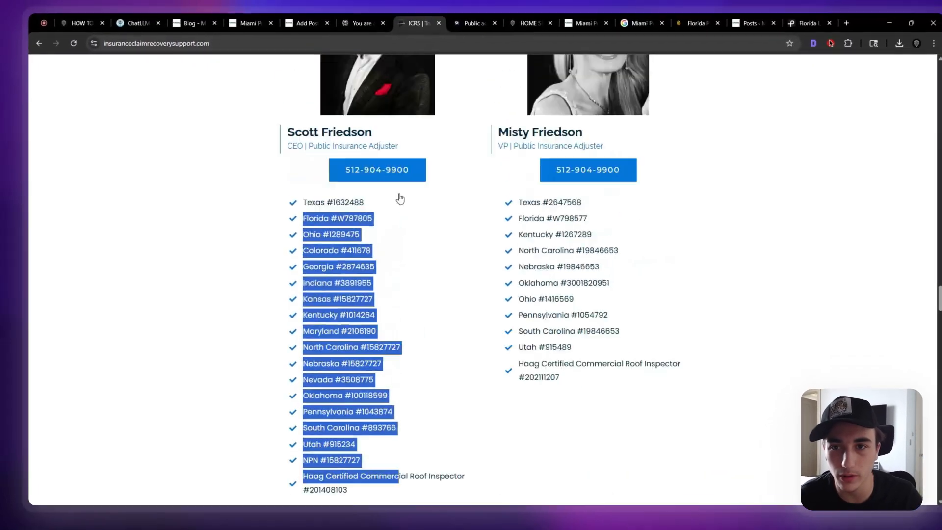
Open the FindLaw source on Florida Statutes § 626.854, check its public adjuster definition and copy the page URL
click(363, 23)
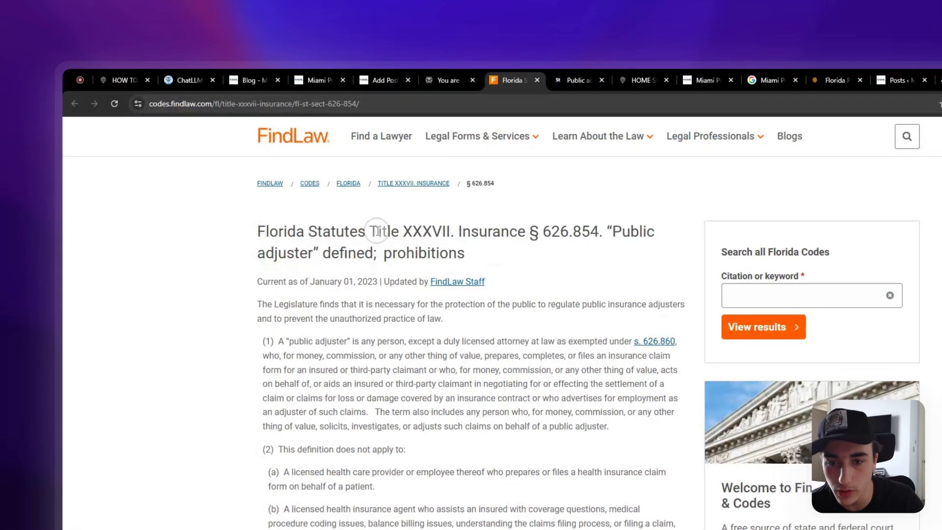
triple_click(378, 231)
click(511, 250)
drag(338, 341, 534, 399)
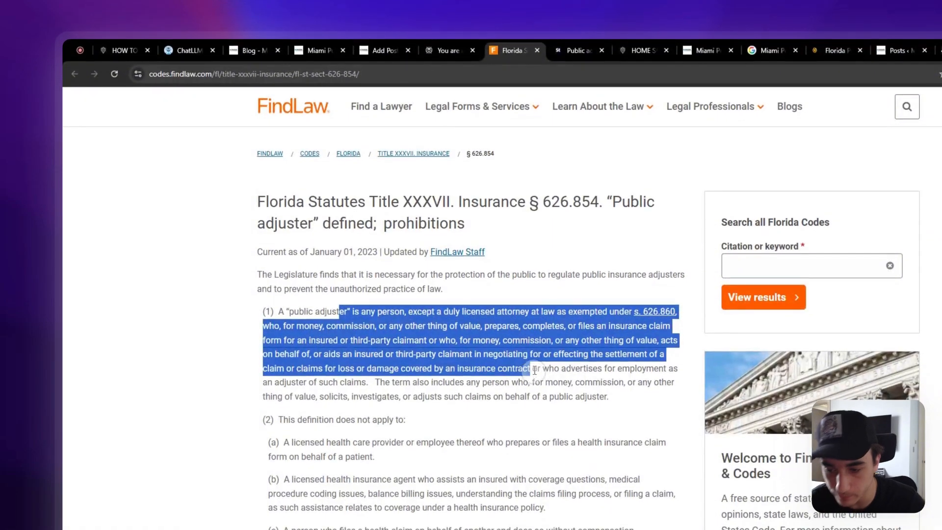
click(373, 264)
click(328, 74)
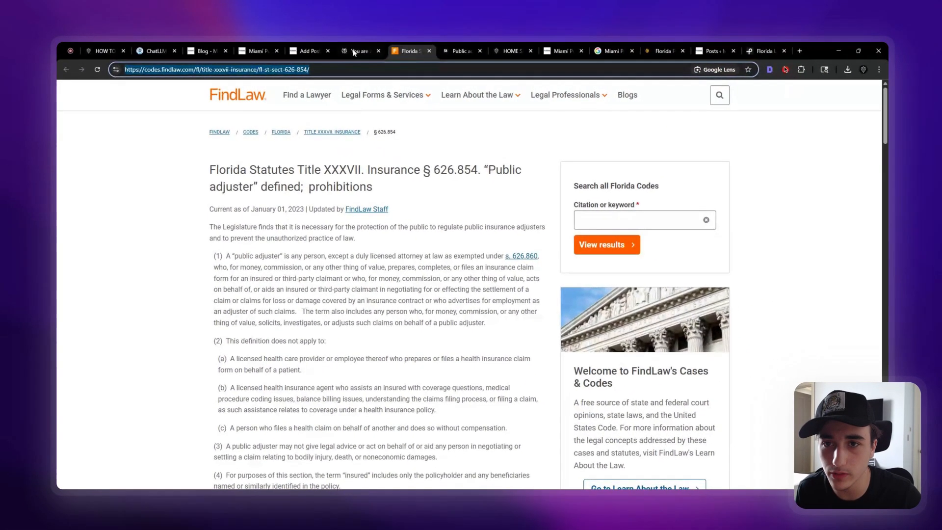
Return to the post editor and add the line "For more information we recommend this blog." at the end of the Florida's Public Adjuster Fee Regulations section
click(354, 51)
click(309, 51)
scroll(355, 234, up, 10)
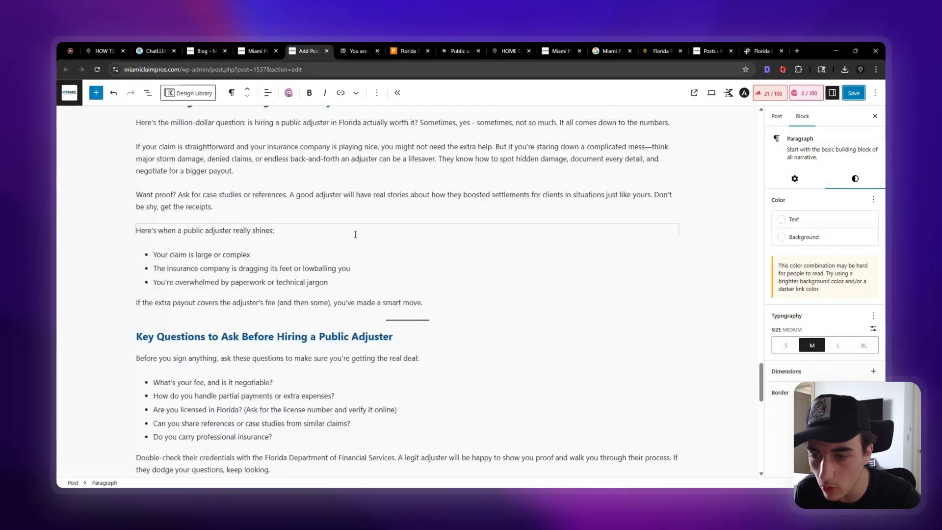
scroll(355, 235, up, 15)
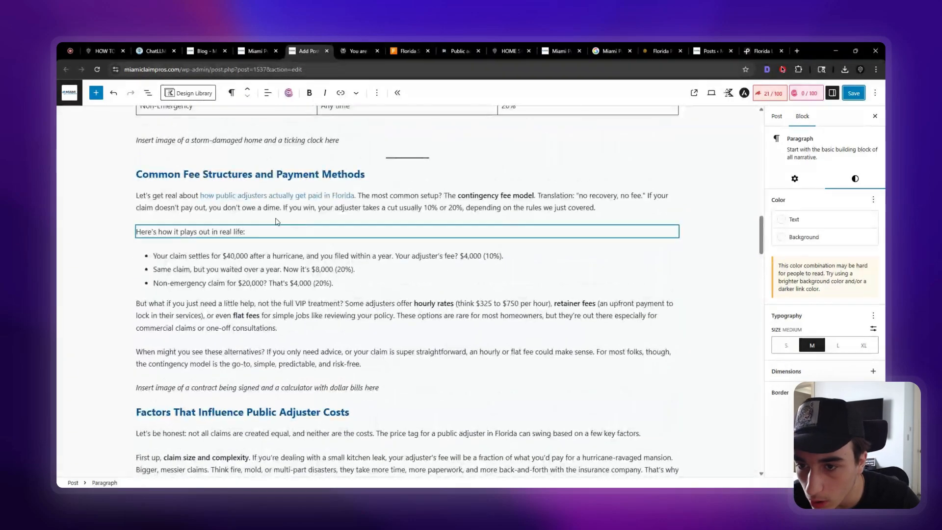
scroll(276, 222, up, 7)
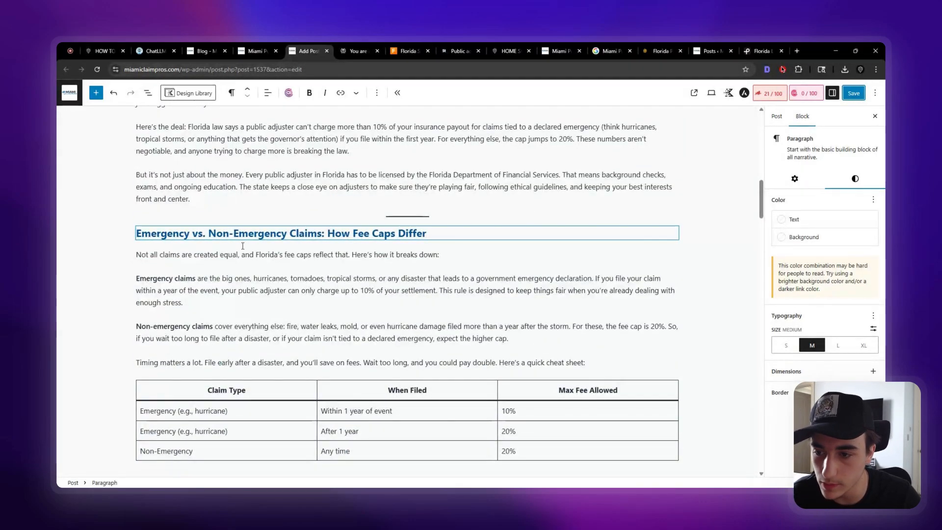
scroll(221, 270, up, 5)
scroll(303, 329, down, 2)
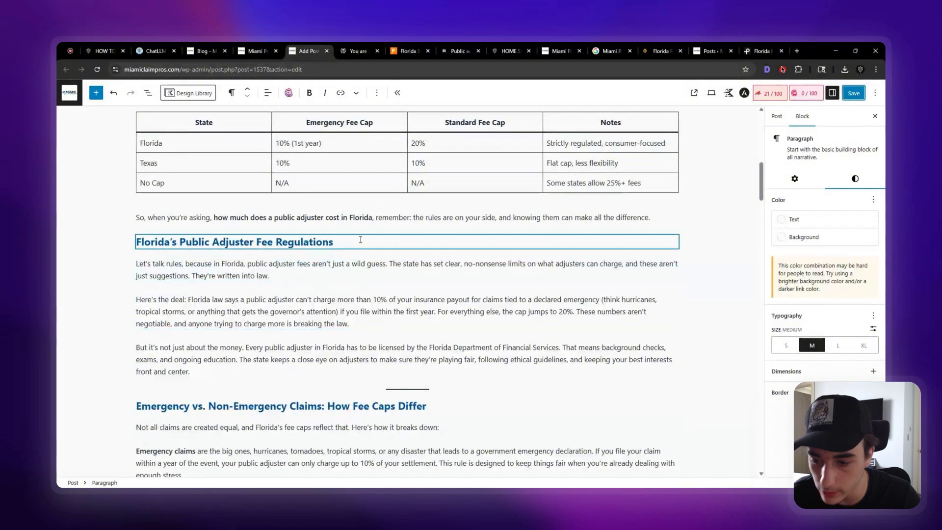
key(shift+Return)
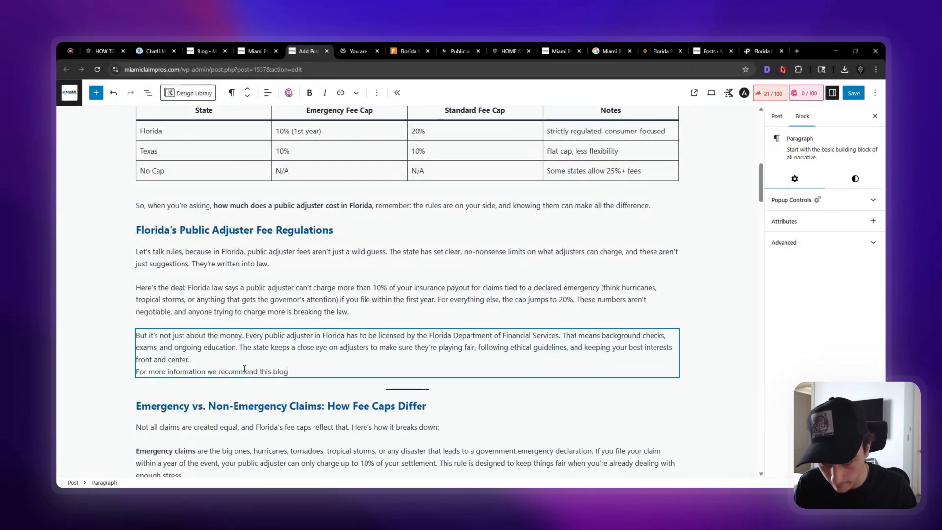
text(.)
Link the word "blog." in the new line to the copied FindLaw statute URL
drag(273, 373, 305, 373)
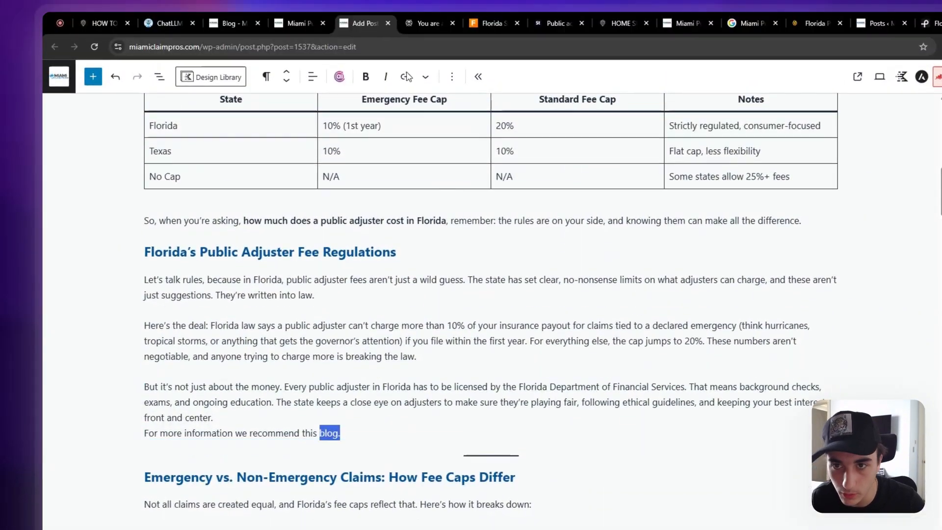
click(405, 3)
key(ctrl+v)
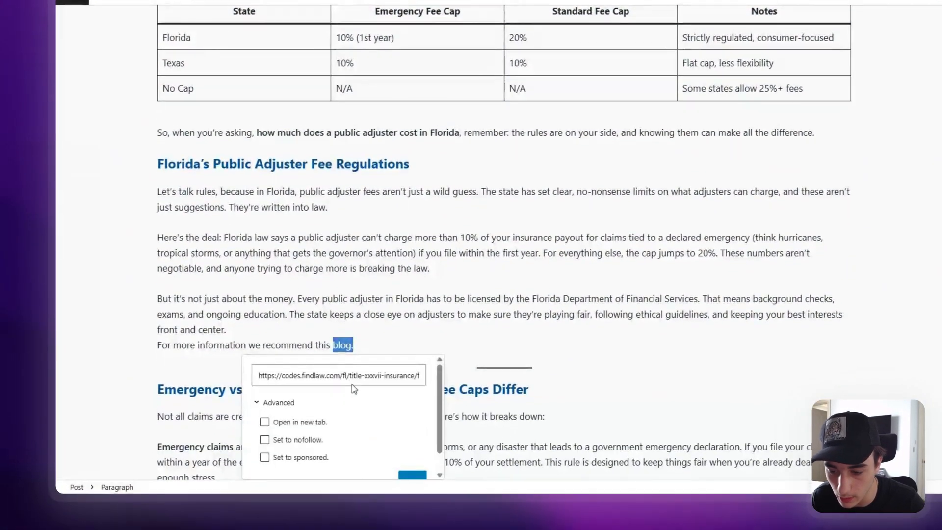
scroll(389, 398, down, 2)
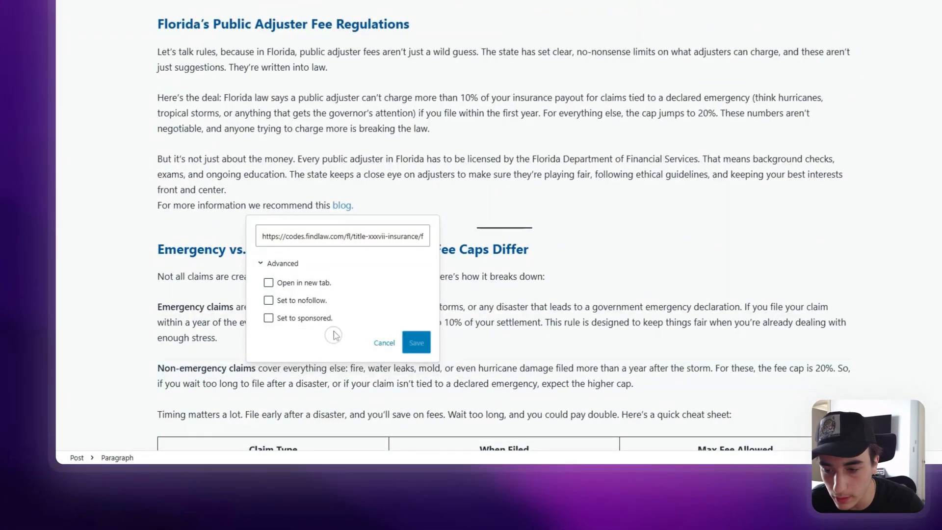
key(BackSpace)
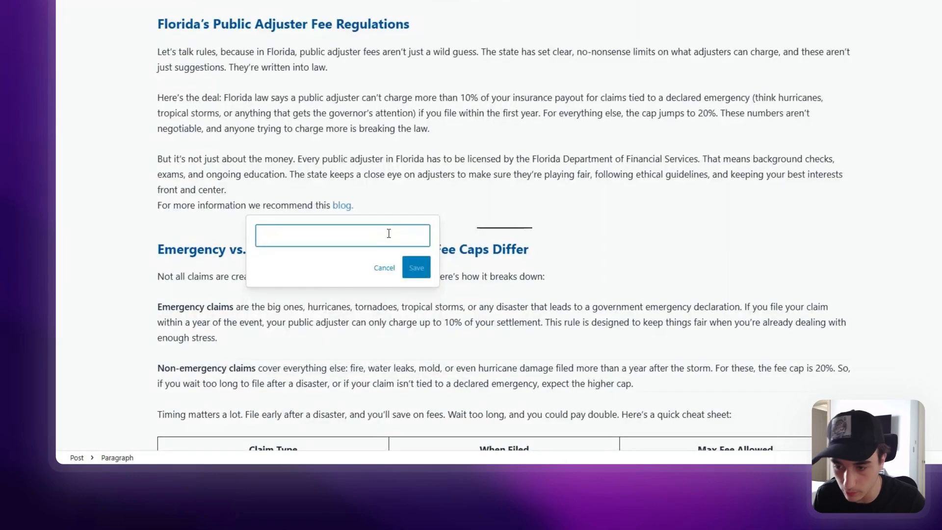
key(ctrl+v)
key(Return)
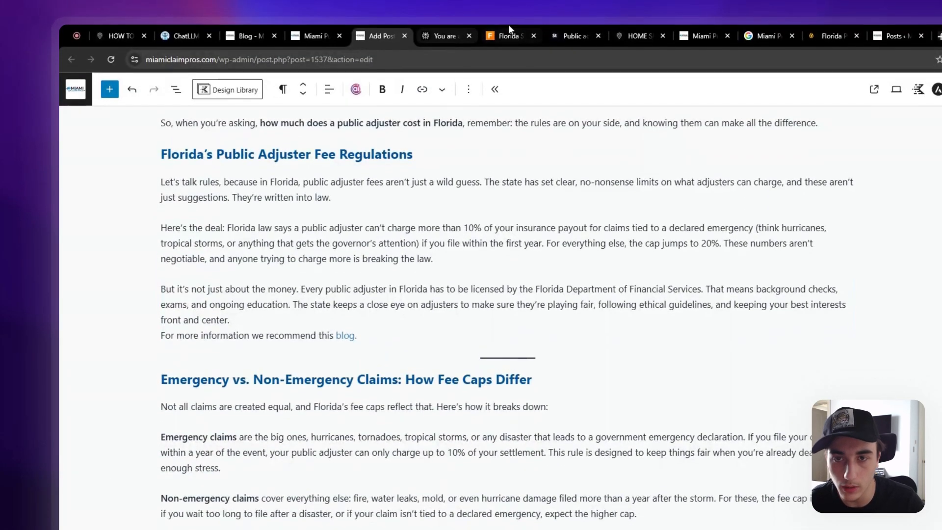
Read through the FindLaw statute for its limits on public adjuster fees, and return to the post editor
click(508, 28)
scroll(458, 309, down, 8)
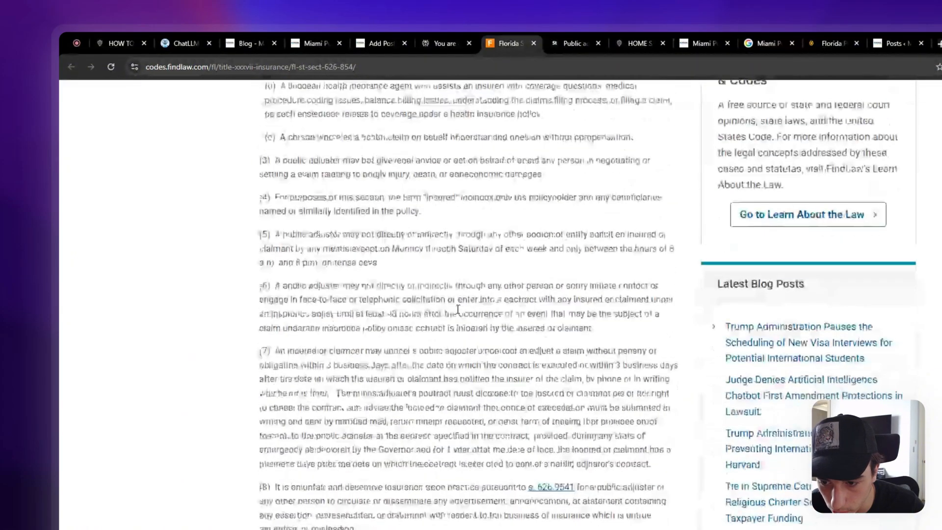
scroll(458, 309, down, 2)
scroll(420, 273, down, 5)
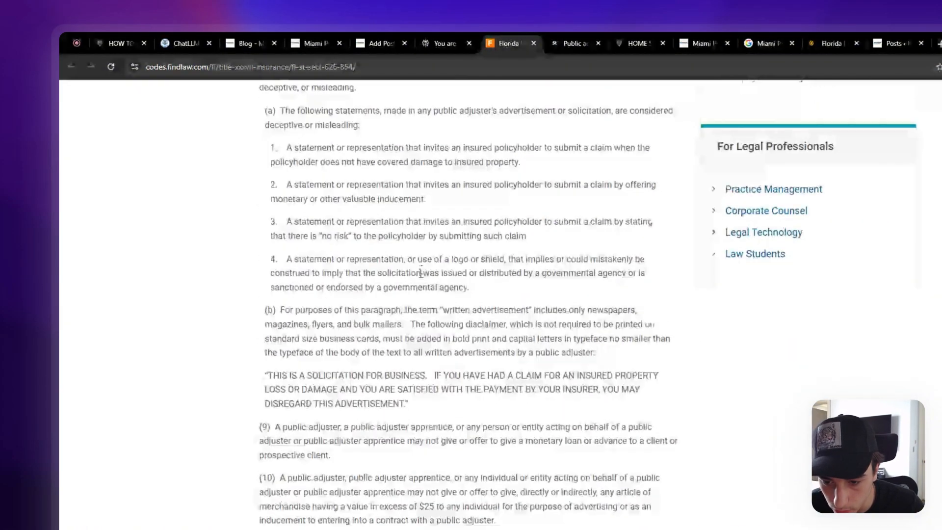
scroll(421, 273, down, 8)
drag(386, 307, 548, 324)
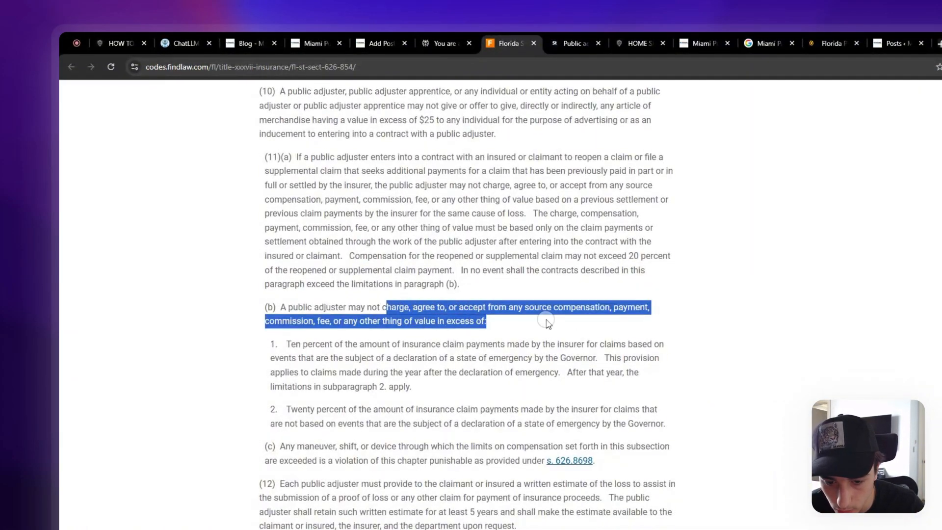
click(548, 324)
scroll(493, 293, down, 6)
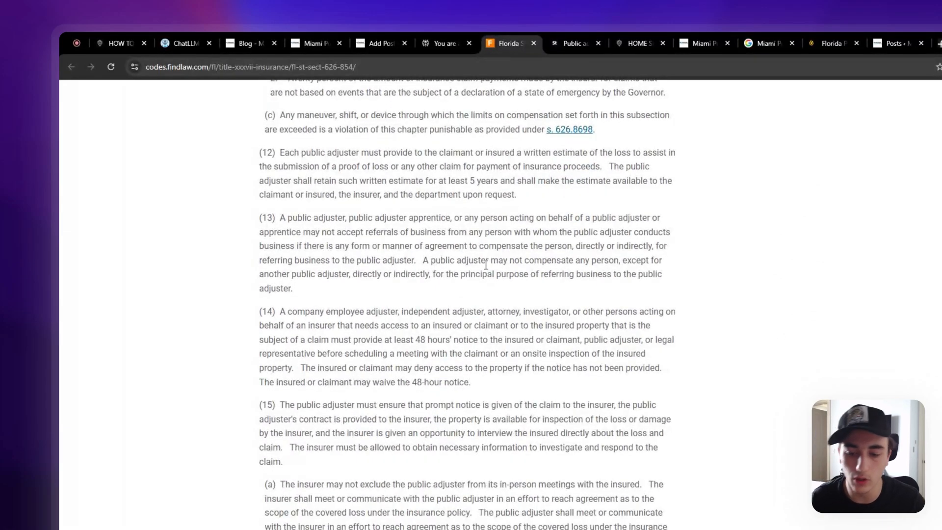
click(439, 40)
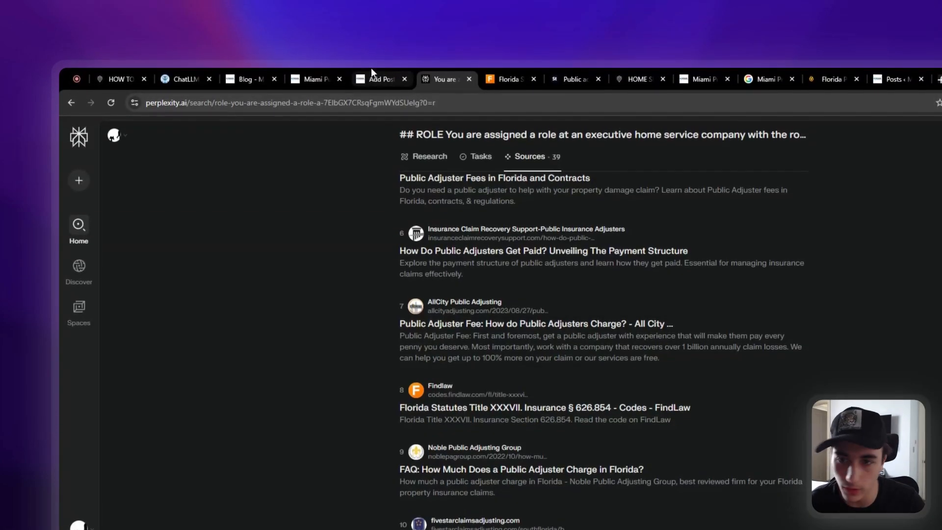
click(371, 37)
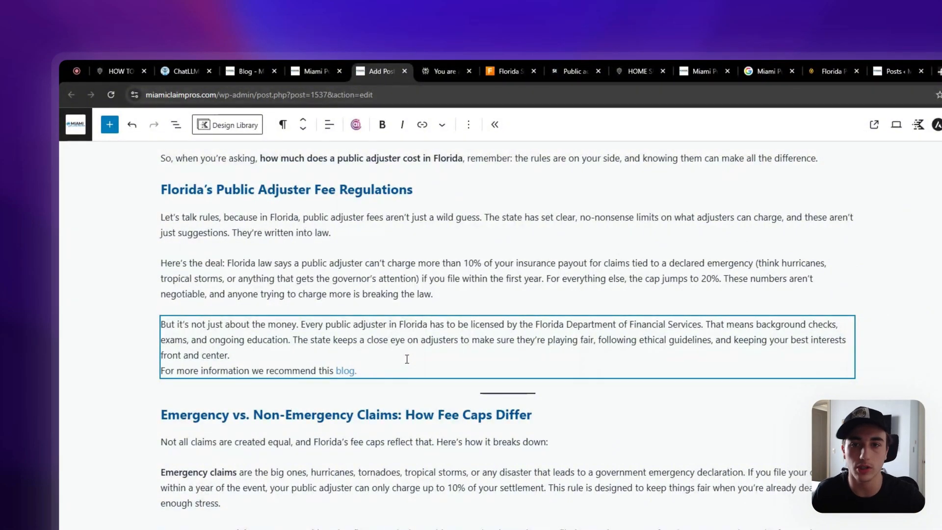
Open the Public Adjuster Code of Ethics and Contract Checklist PDF from the Perplexity sources, review its requirements and copy its URL
click(446, 70)
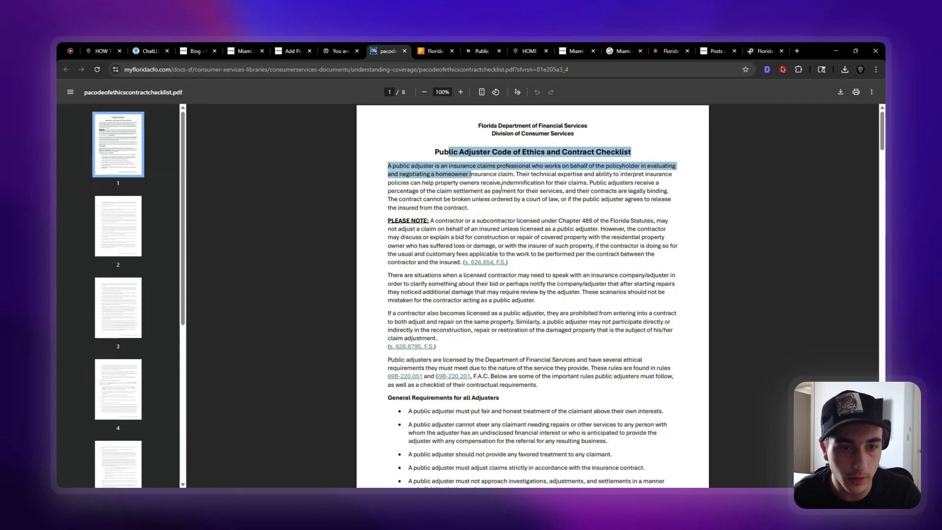
drag(501, 185, 612, 325)
click(612, 325)
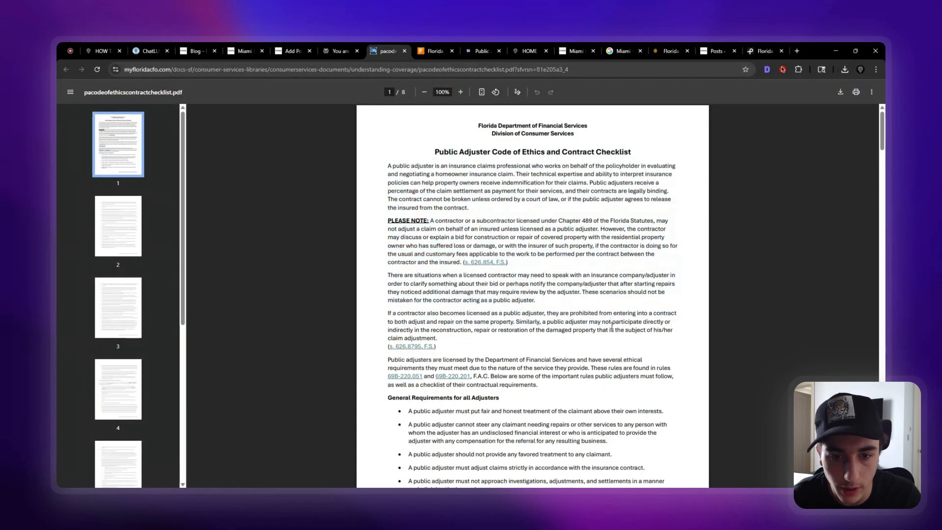
scroll(503, 225, down, 10)
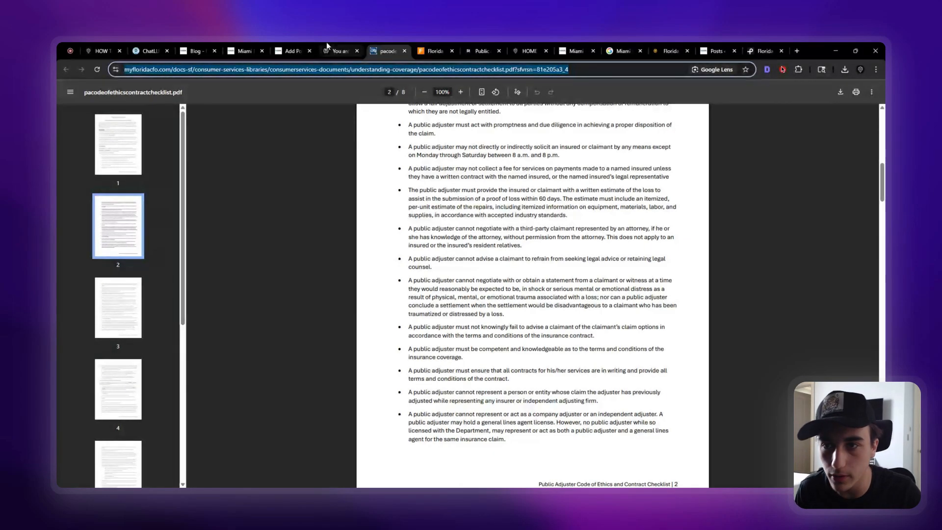
Add the line "If you want a full contracts checklist please refer here" above the contract-signing image in the Understanding Contracts and Fee Transparency section
click(303, 45)
scroll(337, 224, down, 15)
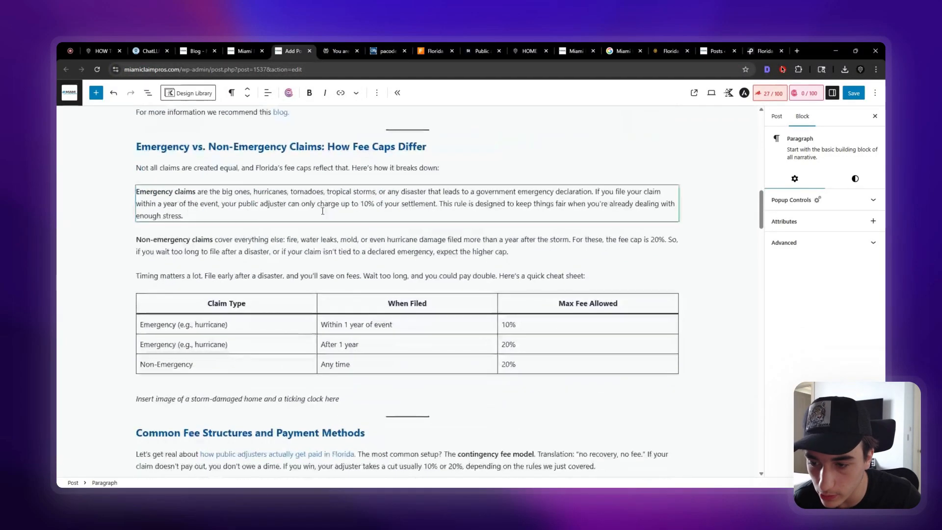
scroll(275, 248, down, 14)
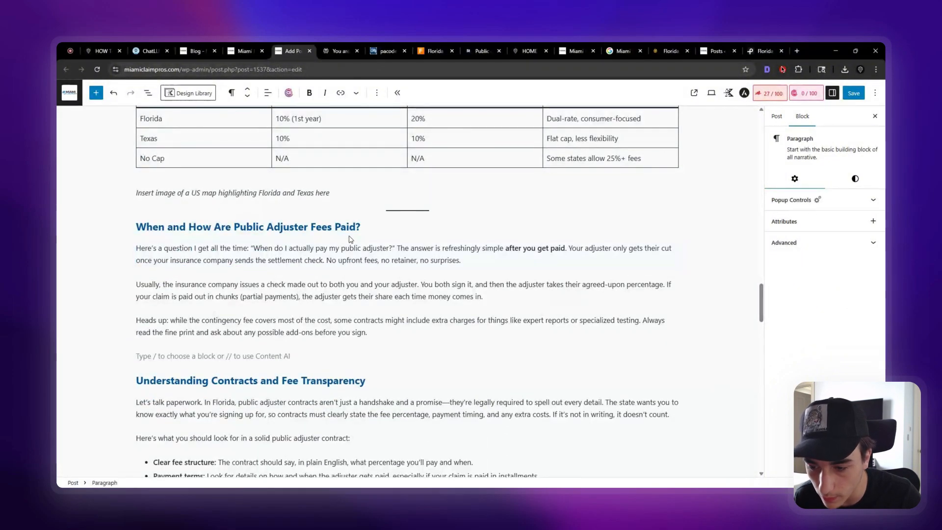
scroll(351, 239, down, 3)
scroll(350, 322, down, 2)
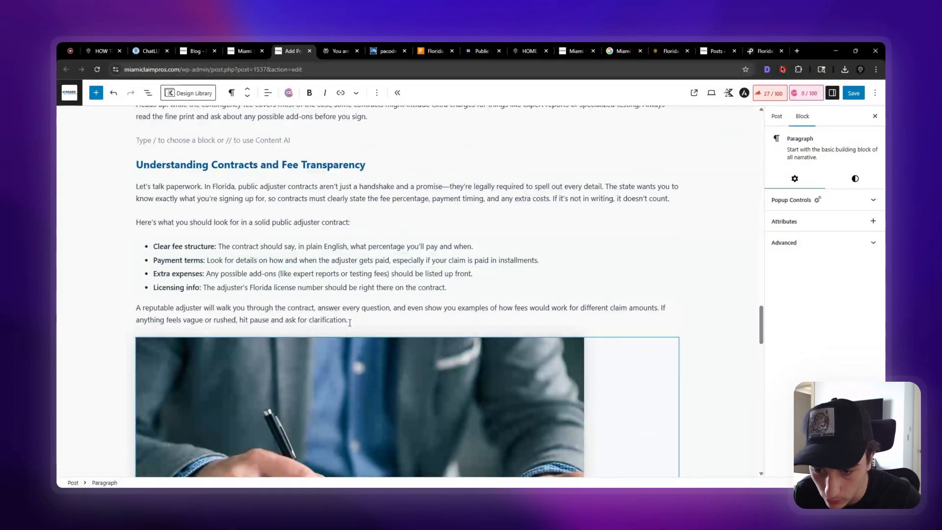
scroll(378, 250, down, 4)
key(Return)
text(If you want a full contracts checklist please re)
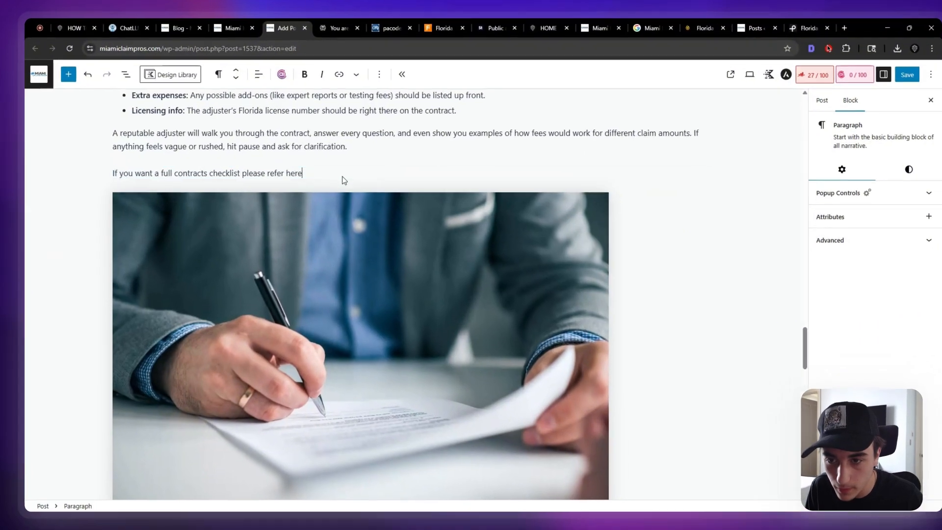
Link the word "here" in the contracts checklist line to the copied myfloridacfo.com PDF URL
key(shift+Left)
key(shift+Left)
key(shift+Left)
key(shift+Left)
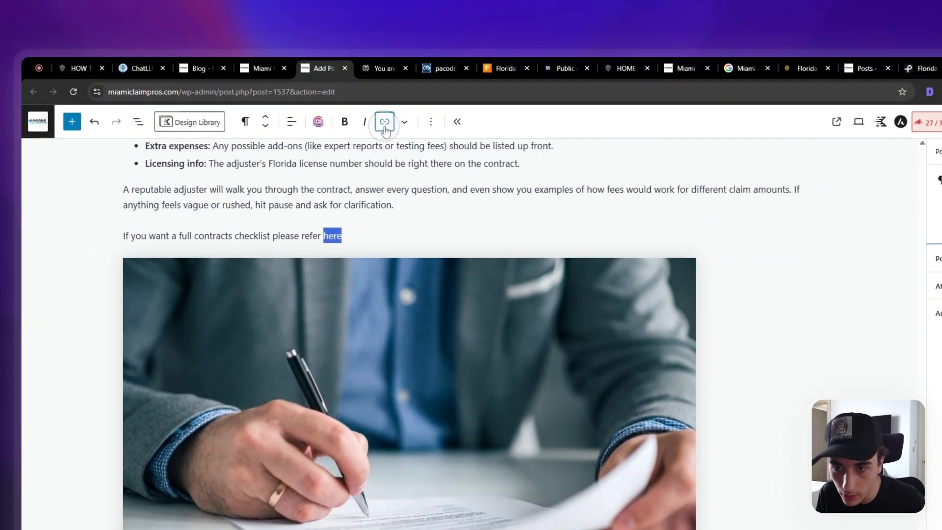
key(ctrl+k)
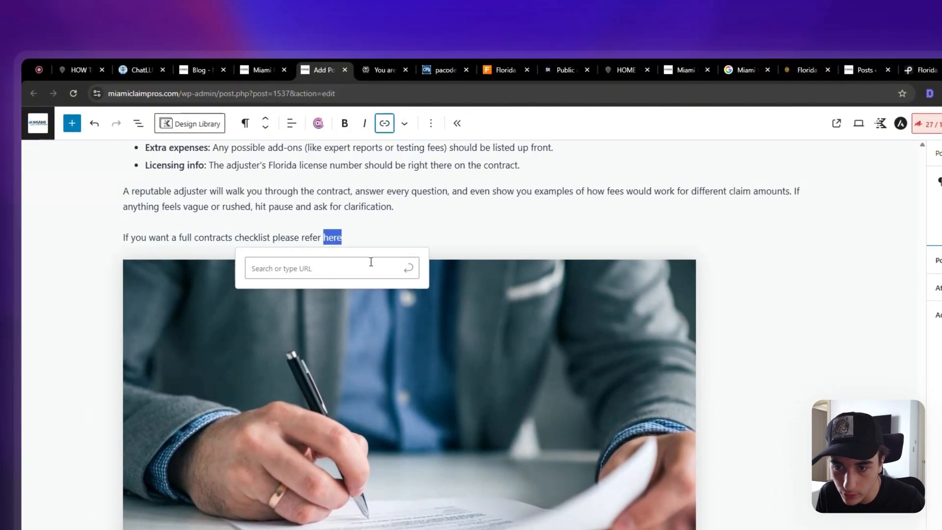
key(ctrl+v)
click(372, 271)
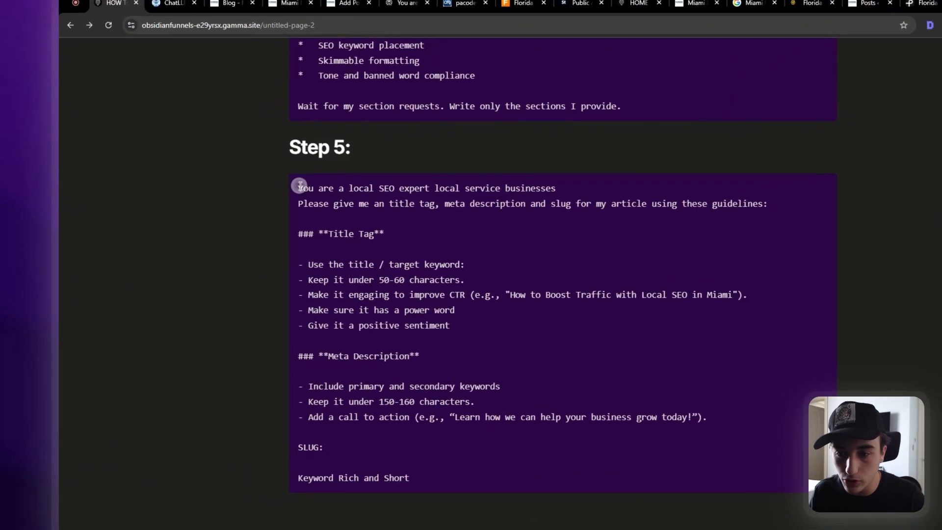
Copy the Step 5 prompt from the guide, submit it in the ChatLLM conversation, and review the generated title tag and meta description
drag(263, 198, 402, 447)
key(ctrl+c)
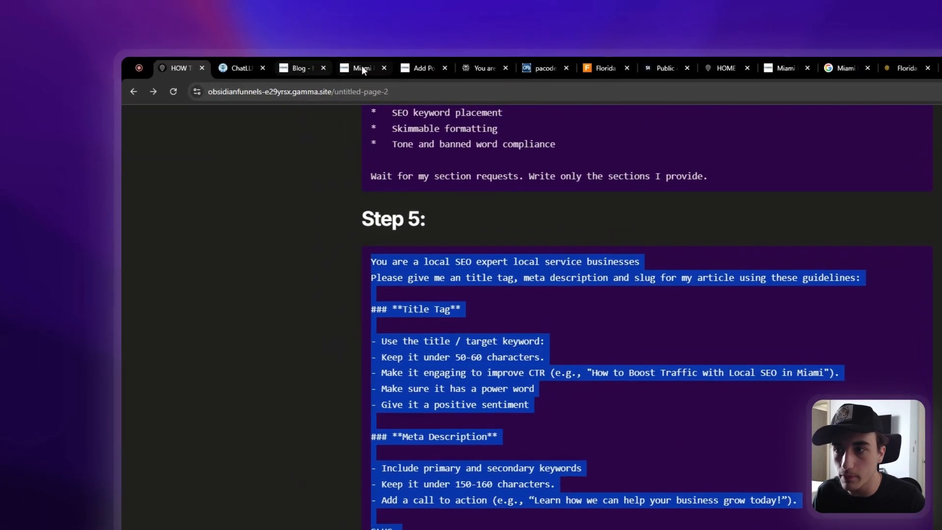
click(213, 13)
click(520, 411)
key(ctrl+v)
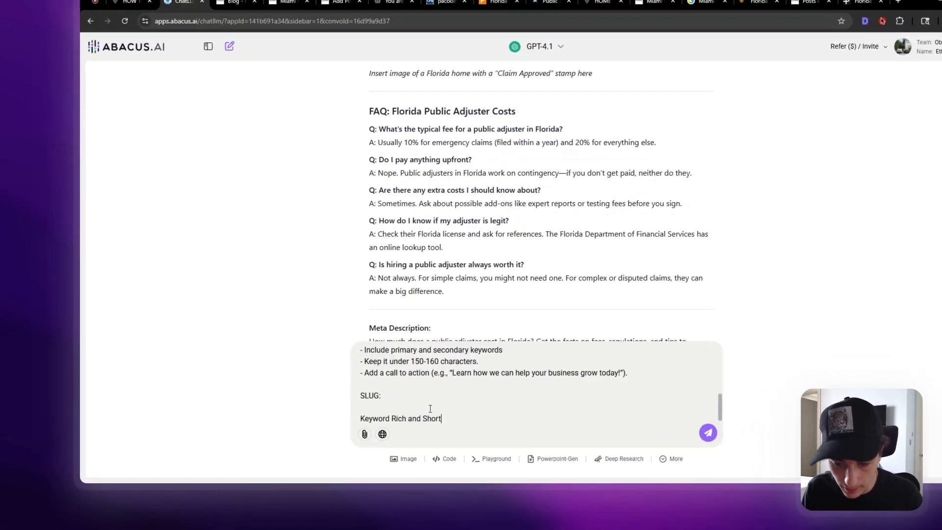
key(Return)
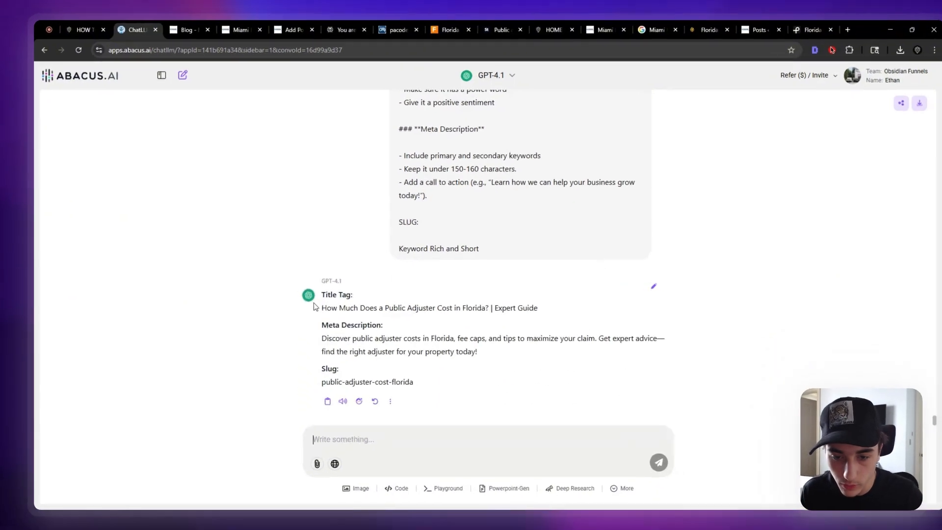
drag(317, 304, 518, 306)
click(514, 307)
drag(387, 338, 498, 366)
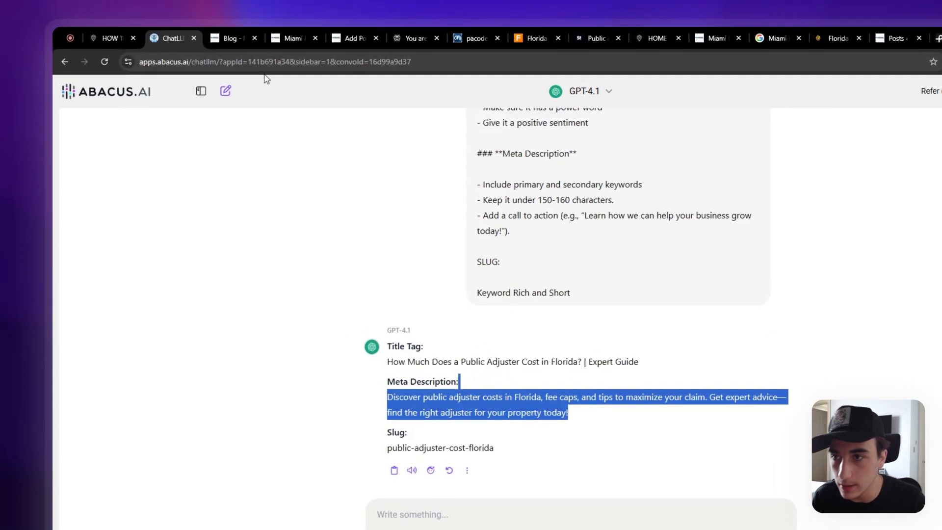
Switch to the post editor, place its tab beside the ChatLLM chat, and open Rank Math's snippet editor for the post
click(280, 69)
click(339, 70)
click(398, 70)
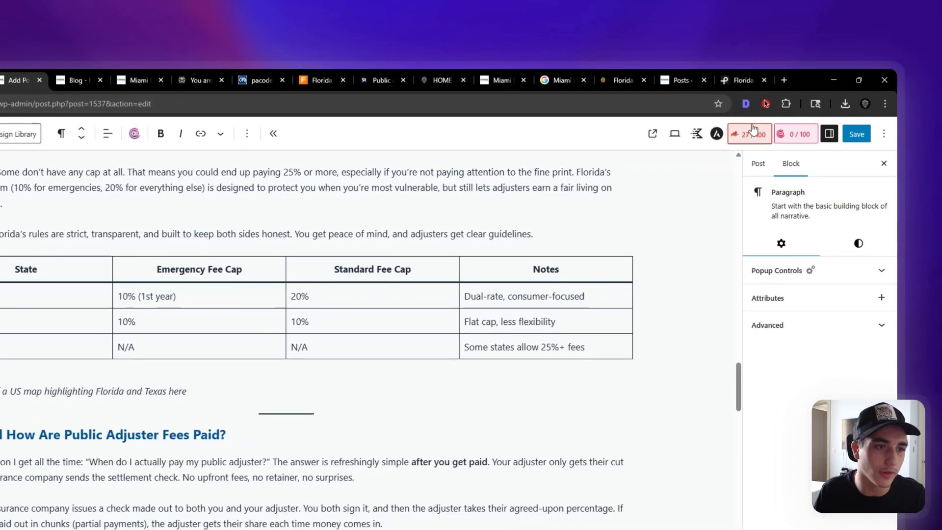
click(749, 134)
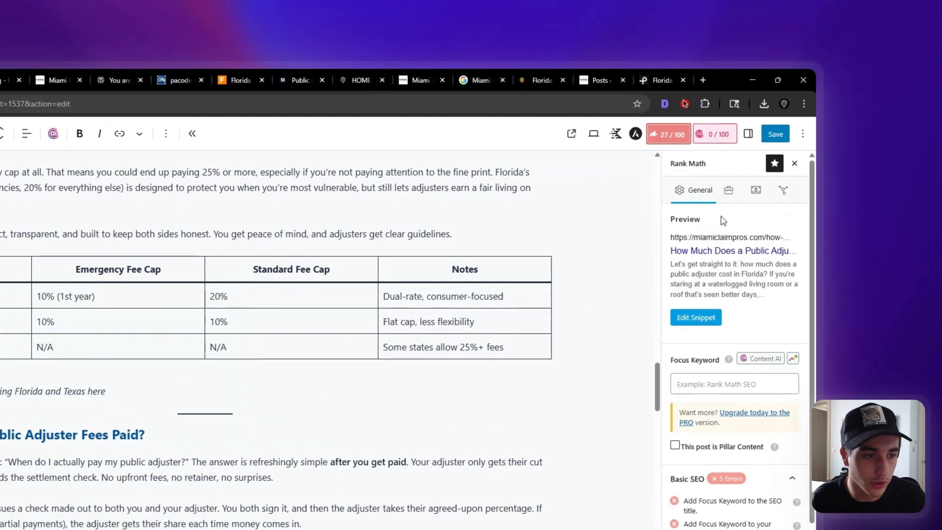
click(694, 317)
Copy ChatLLM's title tag and set the post's SEO title to "How Much Does a Public Adjuster Cost in Florida? | Expert Guide"
click(22, 64)
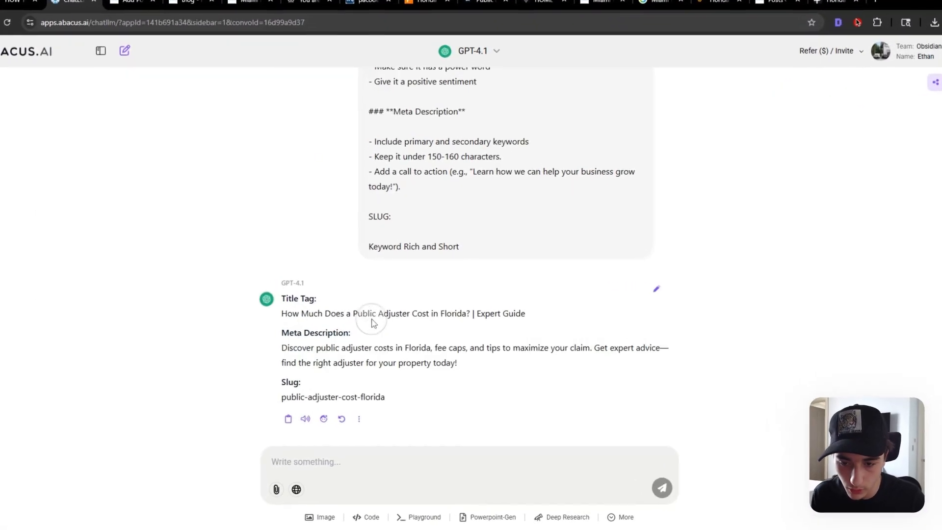
triple_click(372, 318)
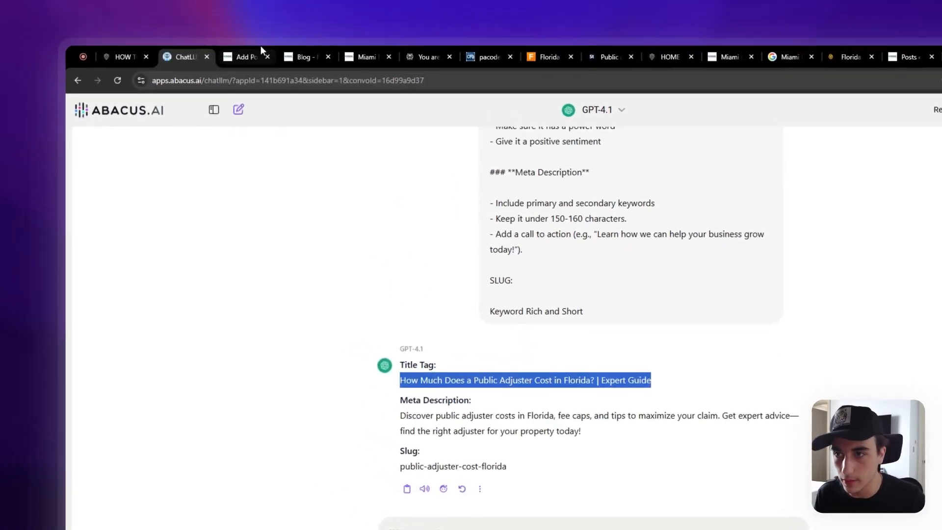
click(133, 2)
click(526, 358)
triple_click(526, 358)
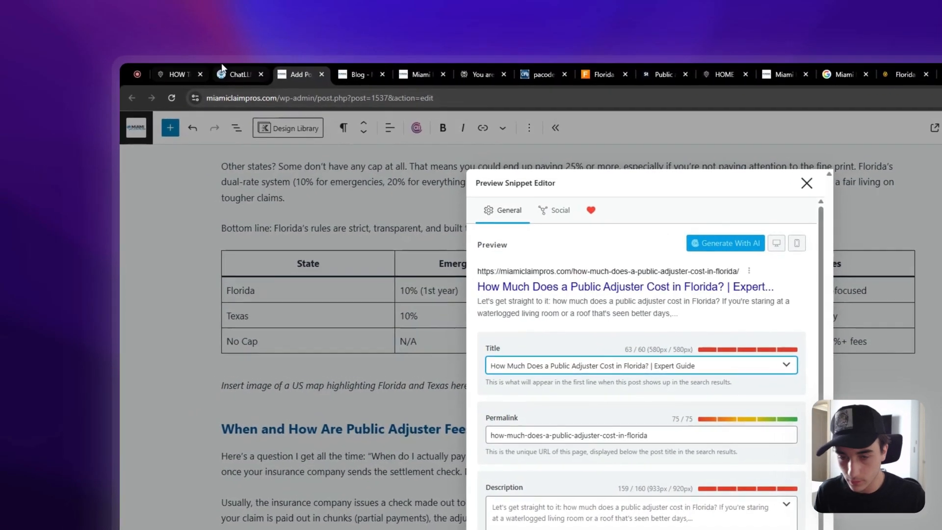
Copy ChatLLM's generated meta description and set it as the post's description in the Rank Math snippet editor
click(206, 63)
double_click(514, 374)
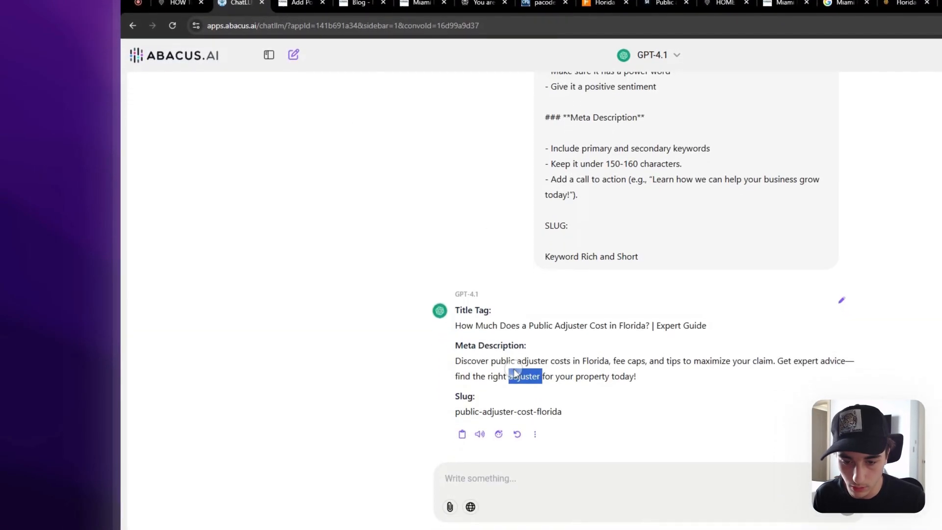
triple_click(514, 374)
key(ctrl+c)
click(301, 4)
double_click(547, 366)
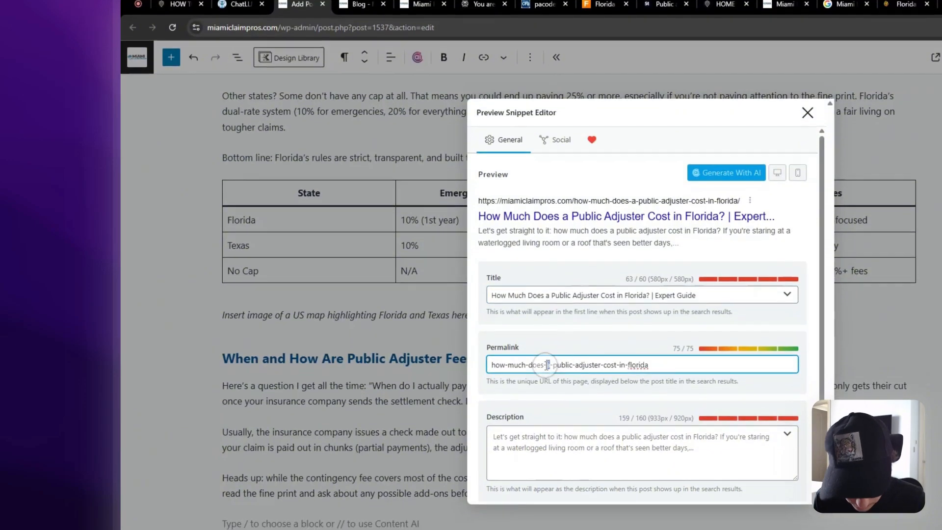
key(ctrl+v)
key(ctrl+z)
click(551, 433)
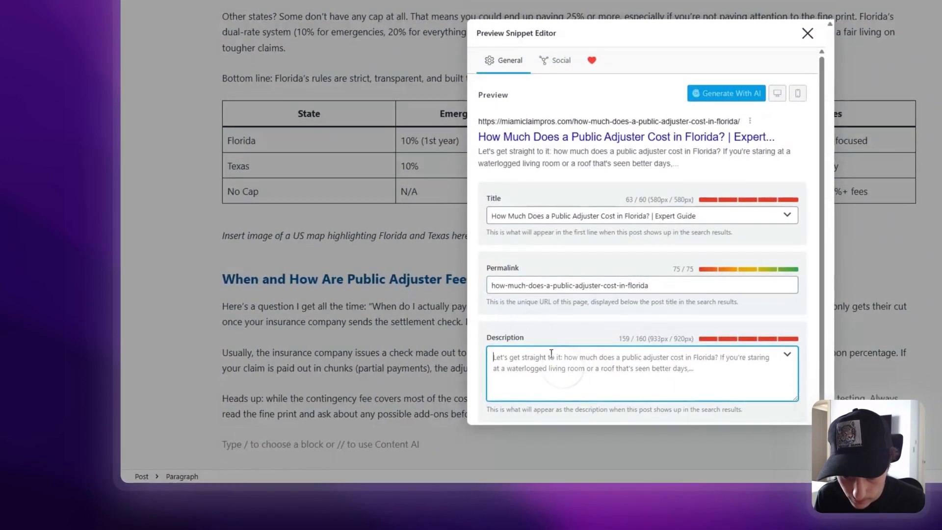
key(ctrl+v)
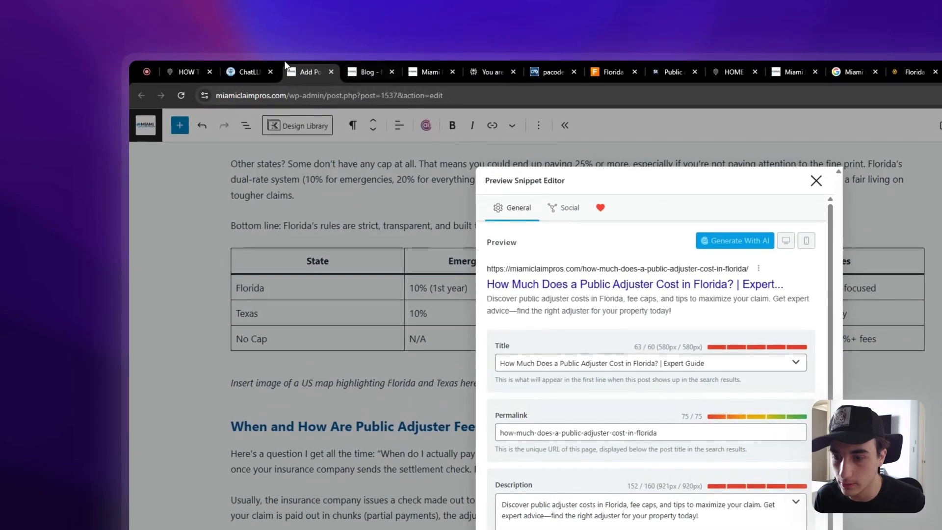
Copy ChatLLM's suggested slug and replace the post's permalink with "public-adjuster-cost-florida"
click(243, 42)
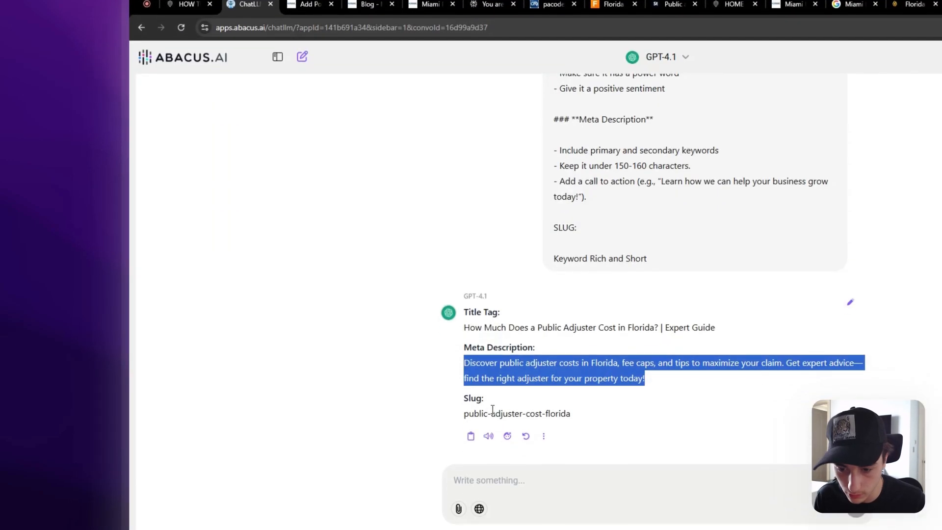
triple_click(496, 413)
key(ctrl+c)
click(300, 4)
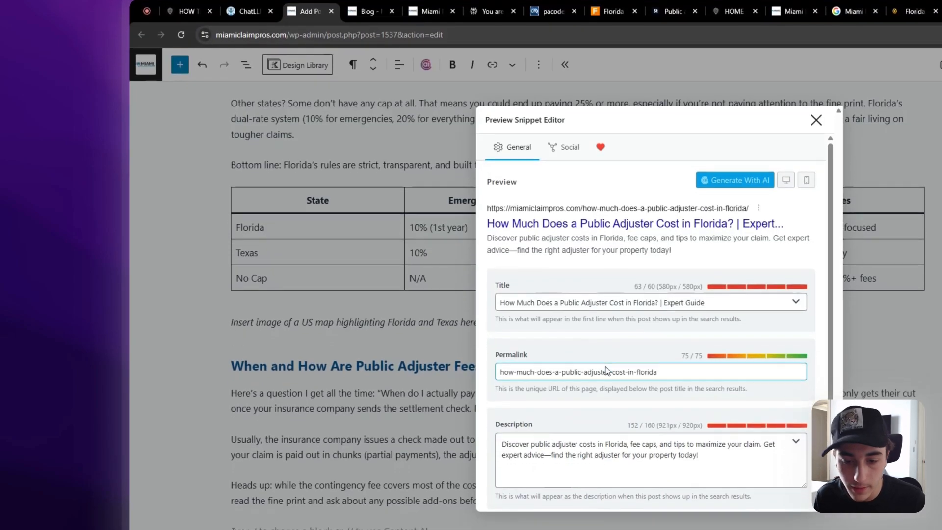
key(ctrl+a)
key(ctrl+v)
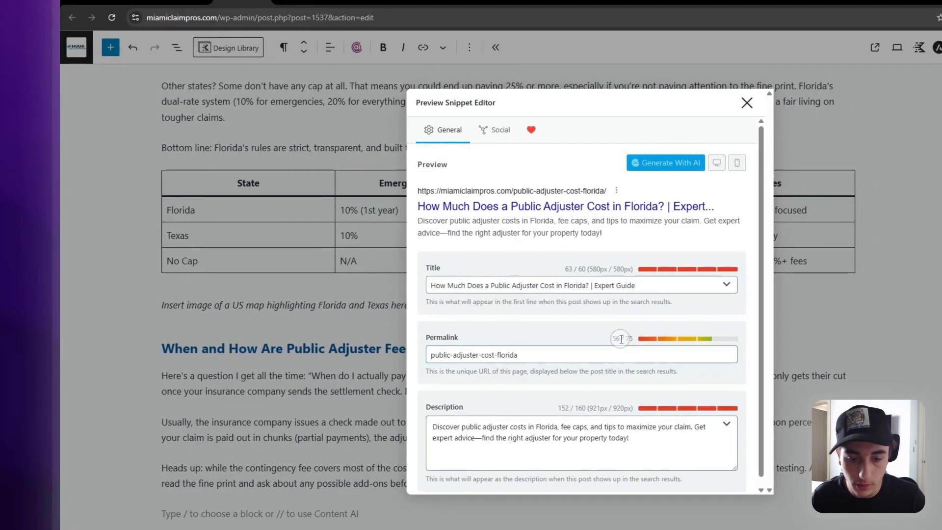
Shorten the post's SEO title to "How Much Does a Public Adjuster Cost in Florida? | Guide"
drag(621, 339, 632, 338)
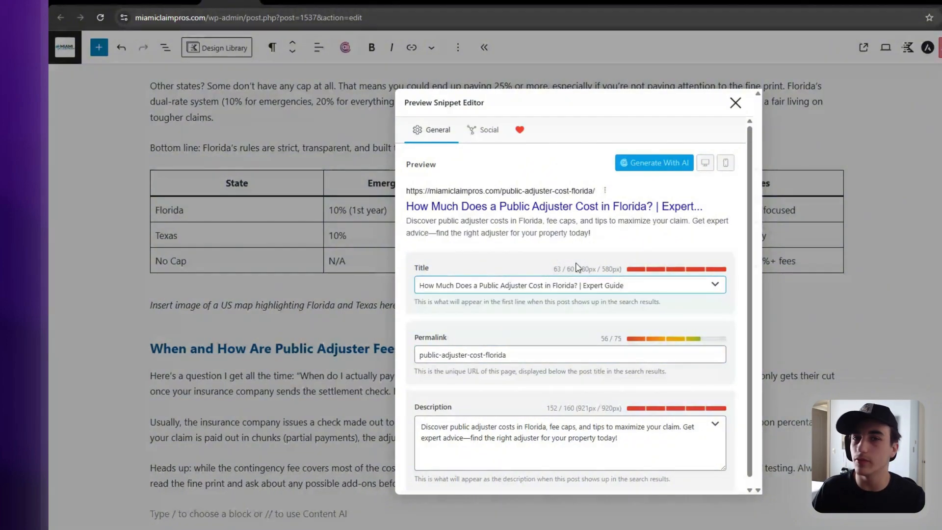
click(645, 288)
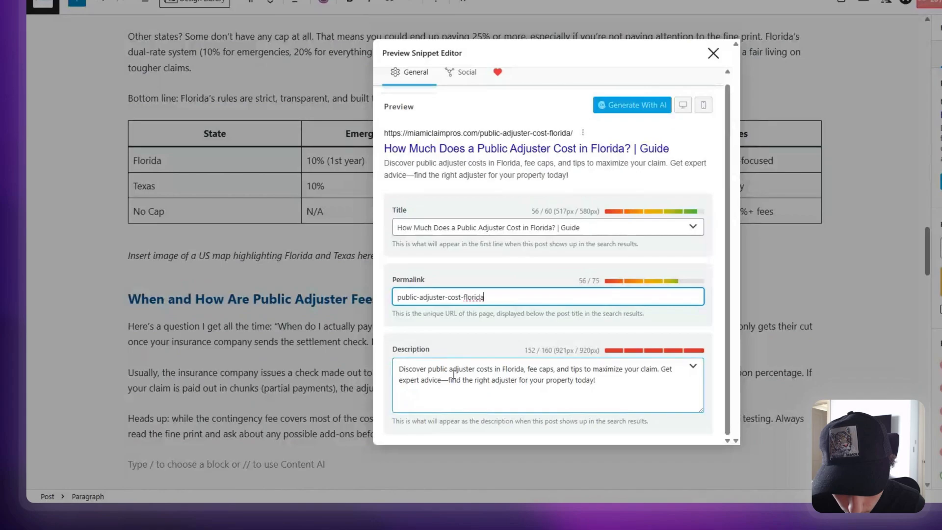
Replace the dash after "expert advice" in the meta description with a comma and append "Read now!" at its end
click(450, 438)
drag(535, 354, 669, 369)
click(671, 356)
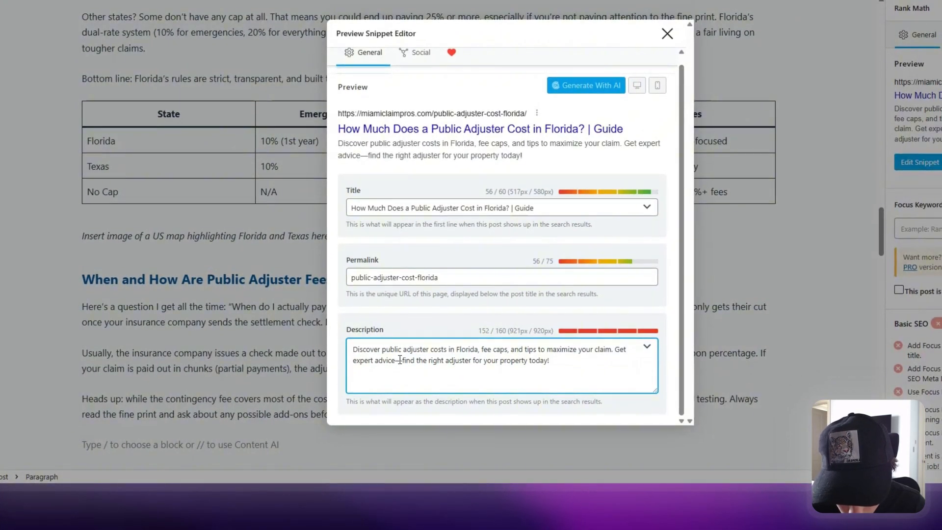
click(401, 360)
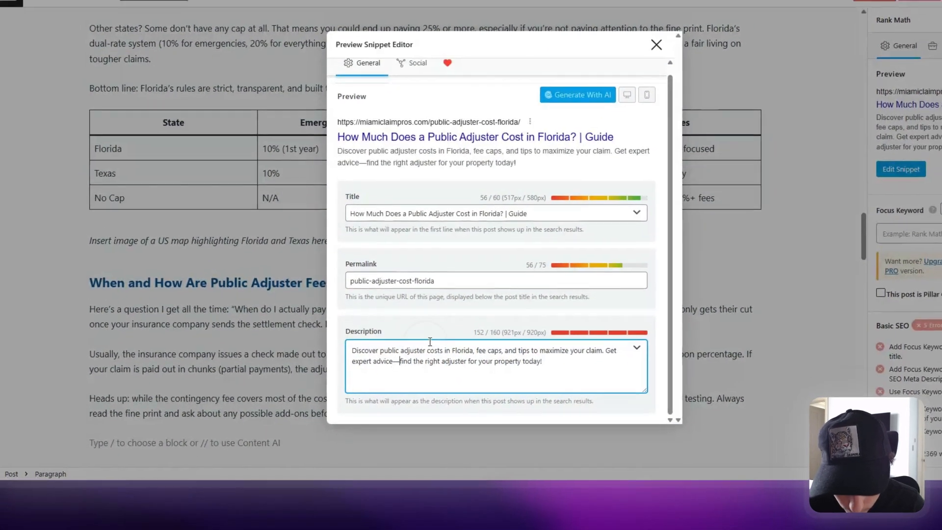
key(BackSpace)
text(,. )
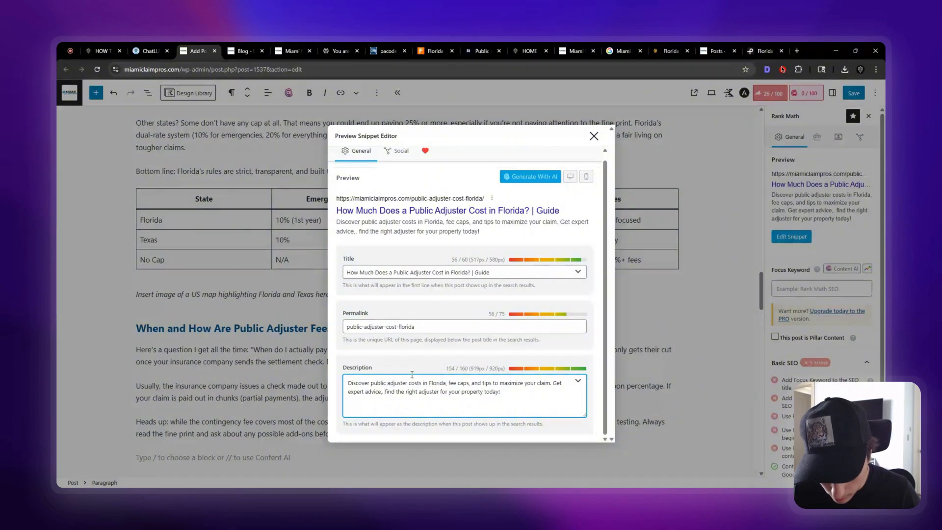
text(,)
click(510, 395)
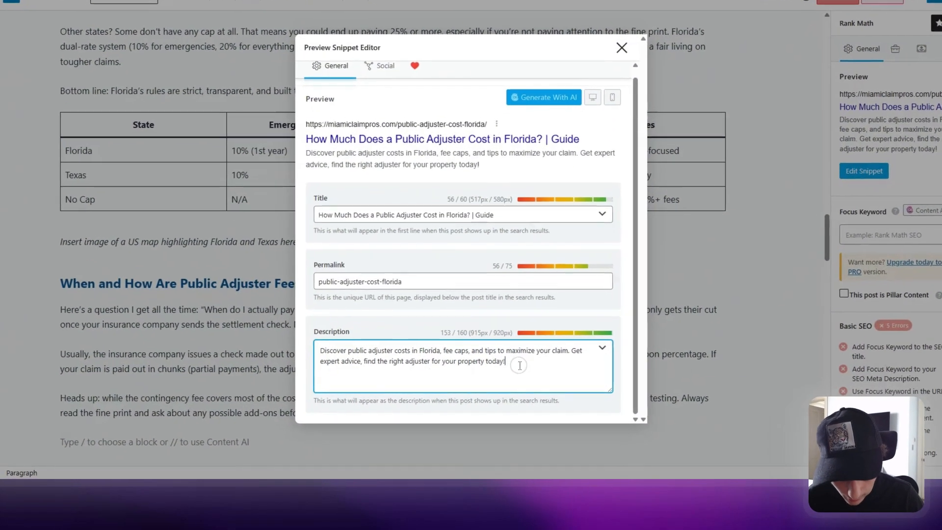
text(Read now!)
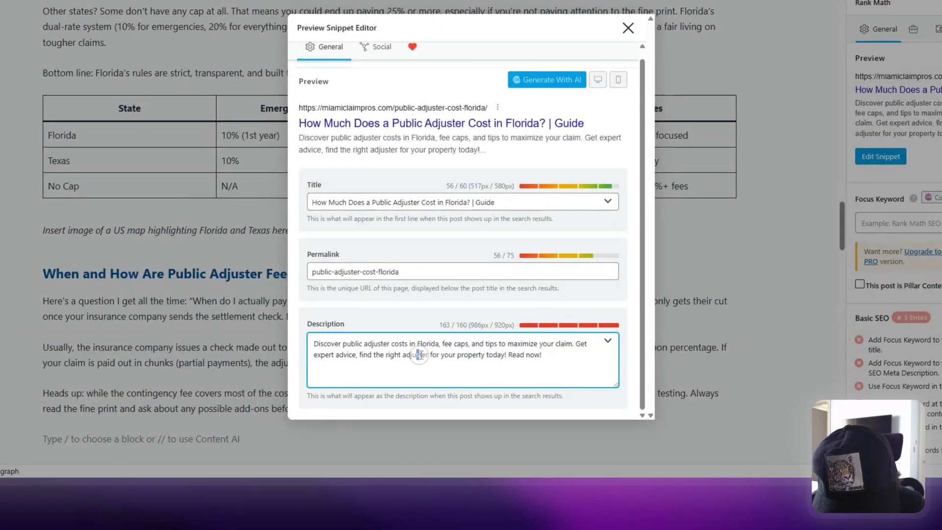
Cut "find the right adjuster for your property today!" from the meta description, close the snippet editor and save the post
drag(419, 355, 460, 358)
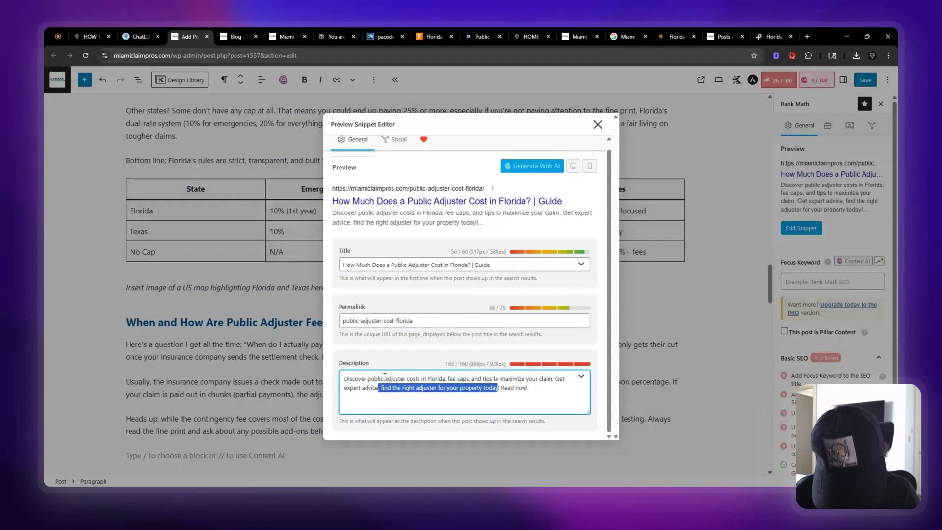
key(BackSpace)
key(BackSpace)
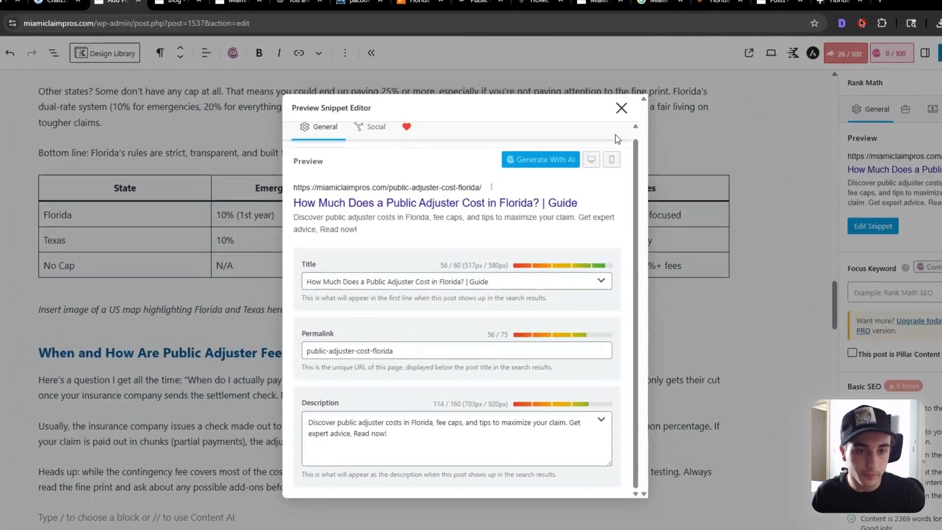
click(594, 136)
click(847, 106)
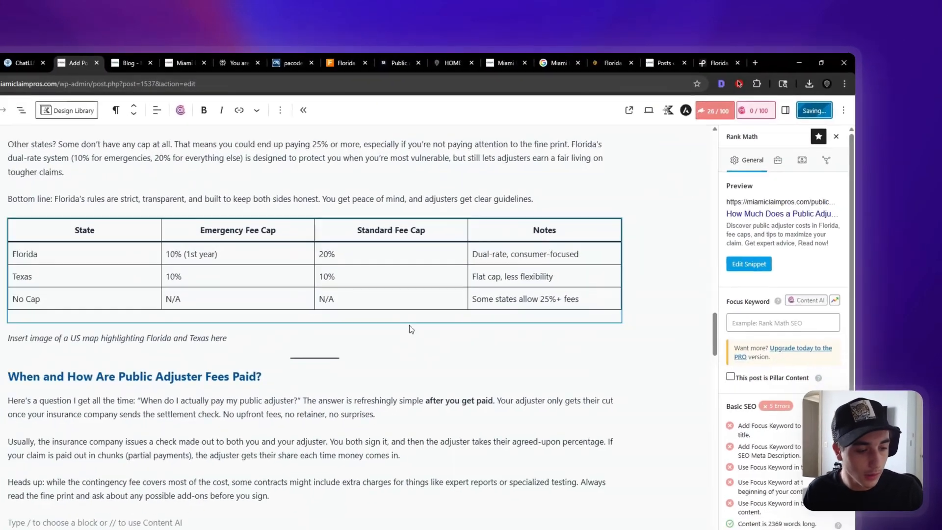